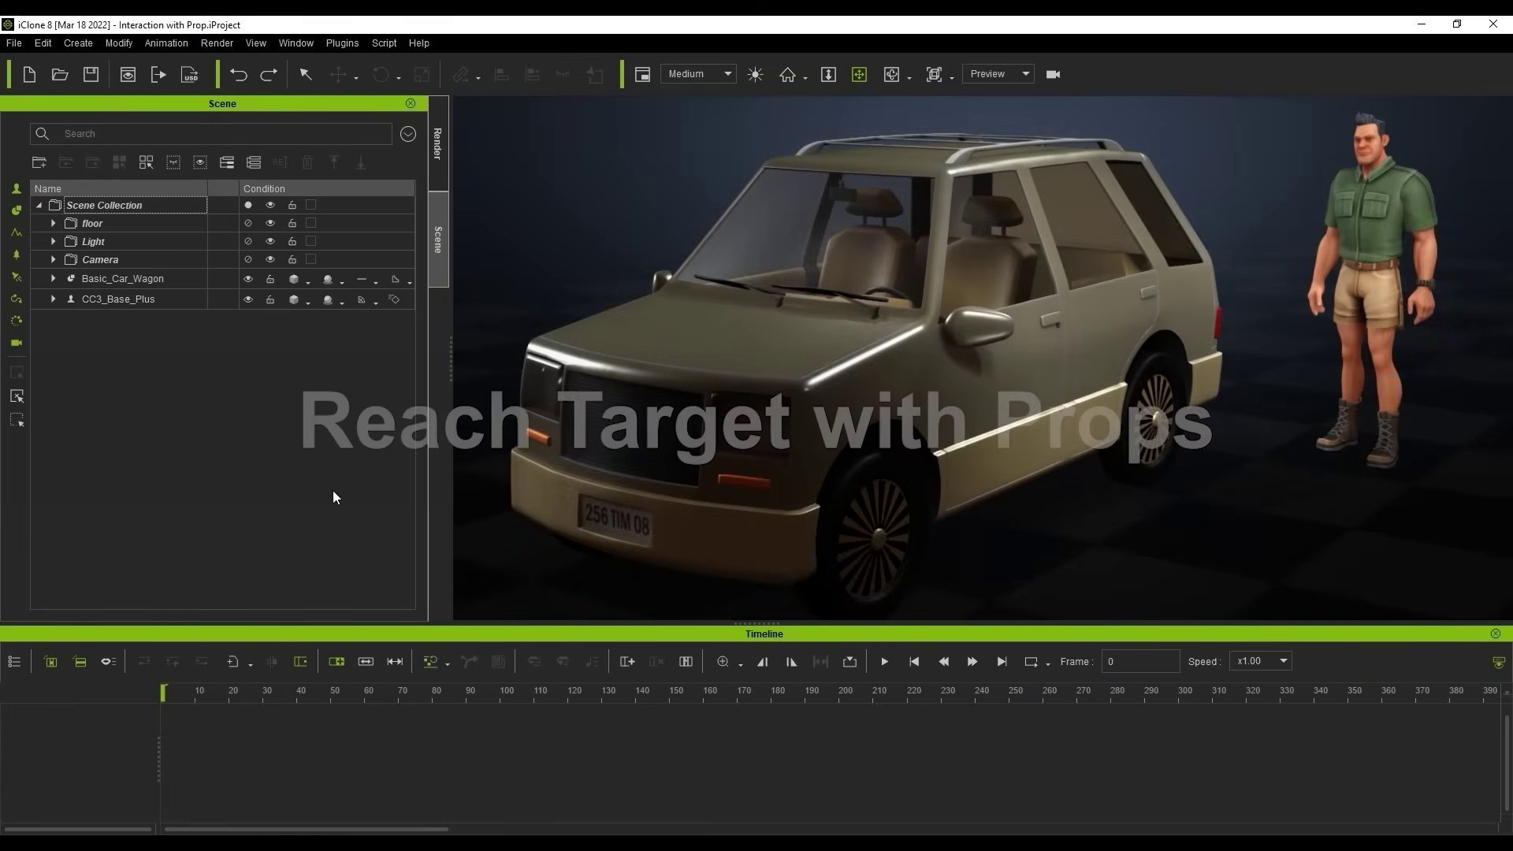
Step: In the Scene panel, select Basic_Car_Wagon and add CC3_Base_Plus to the selection
left_click(172, 293)
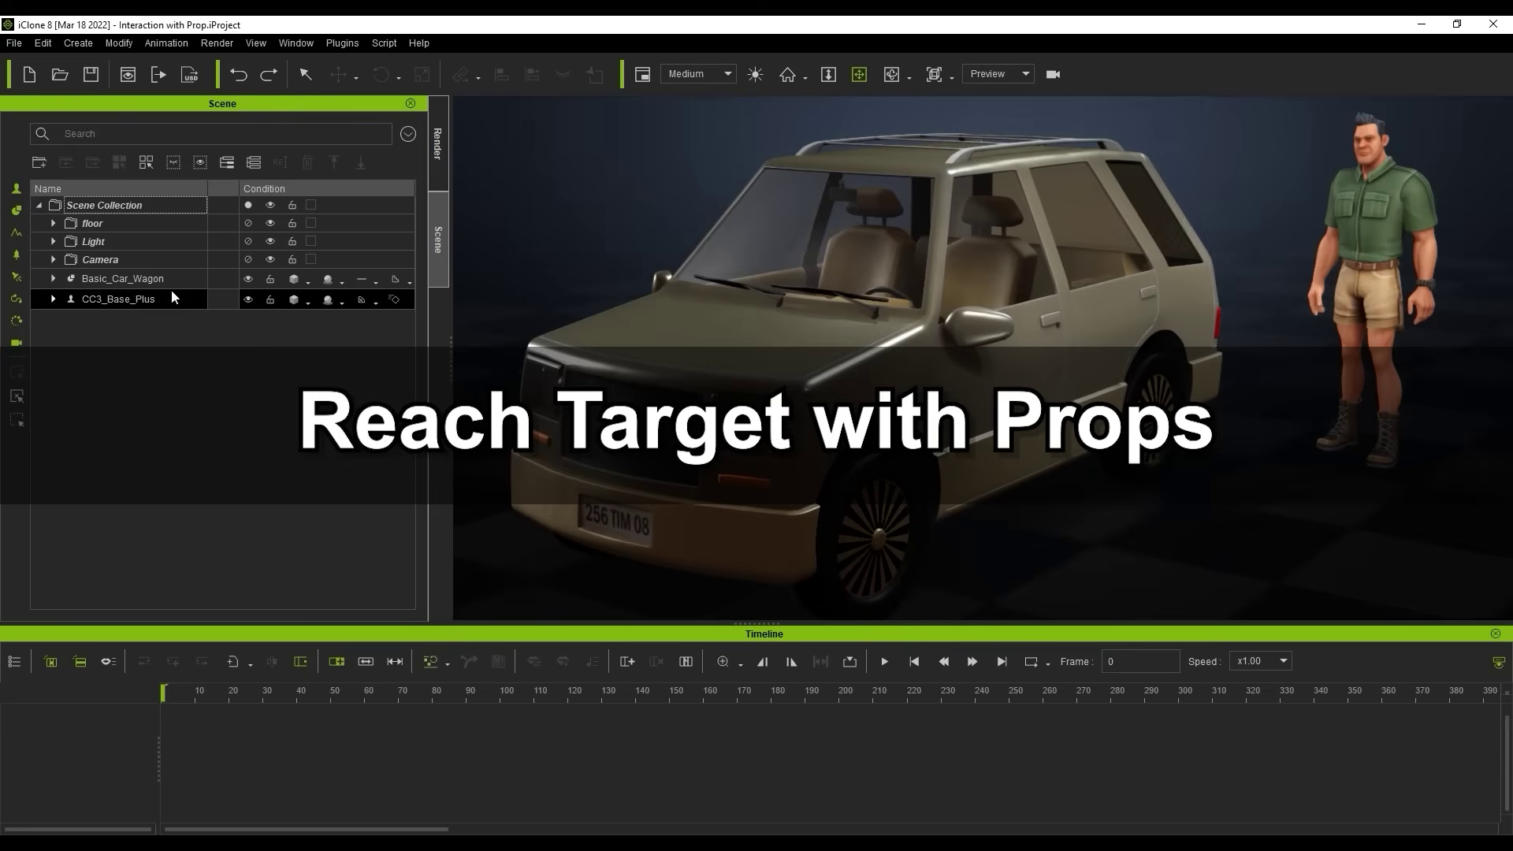
left_click(168, 280)
left_click(161, 299, "ctrl")
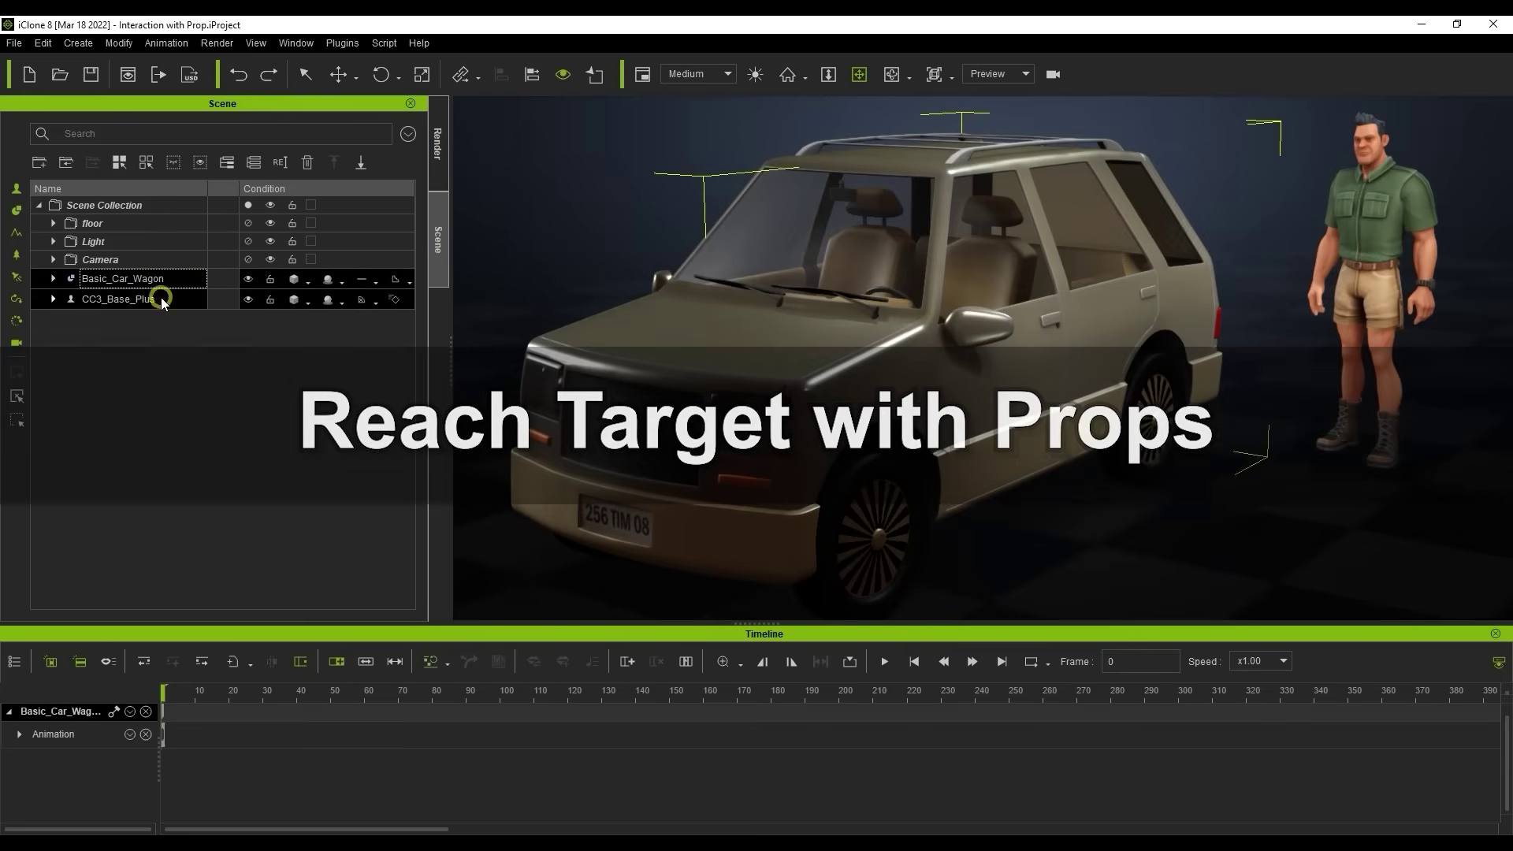
Step: With only CC3_Base_Plus selected, play the get-in motion and scrub to frame 167 at the door
left_click(160, 296)
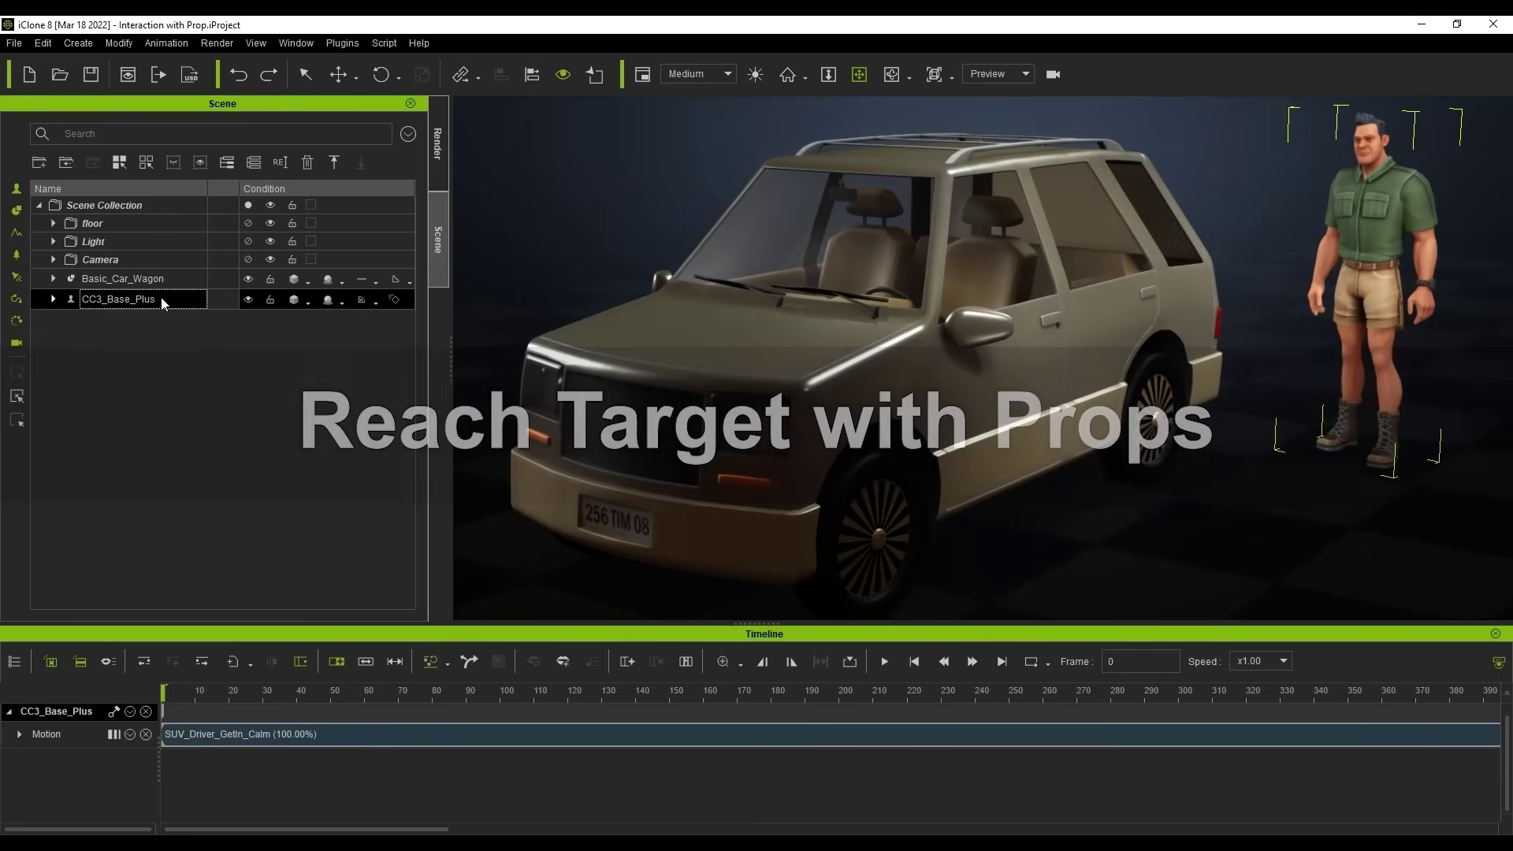
left_click(892, 665)
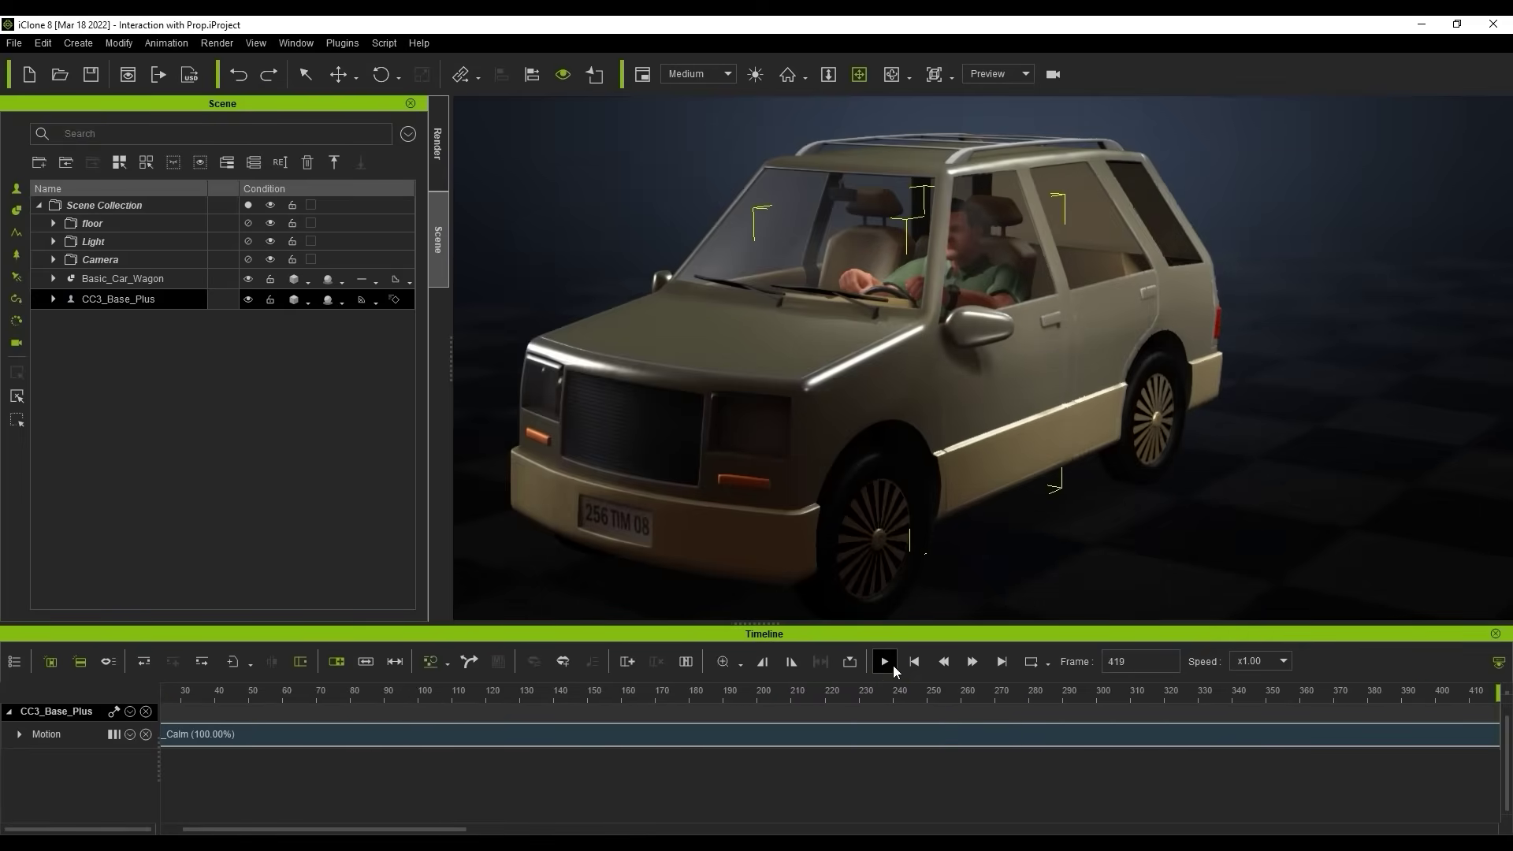
left_click(914, 661)
left_click(646, 693)
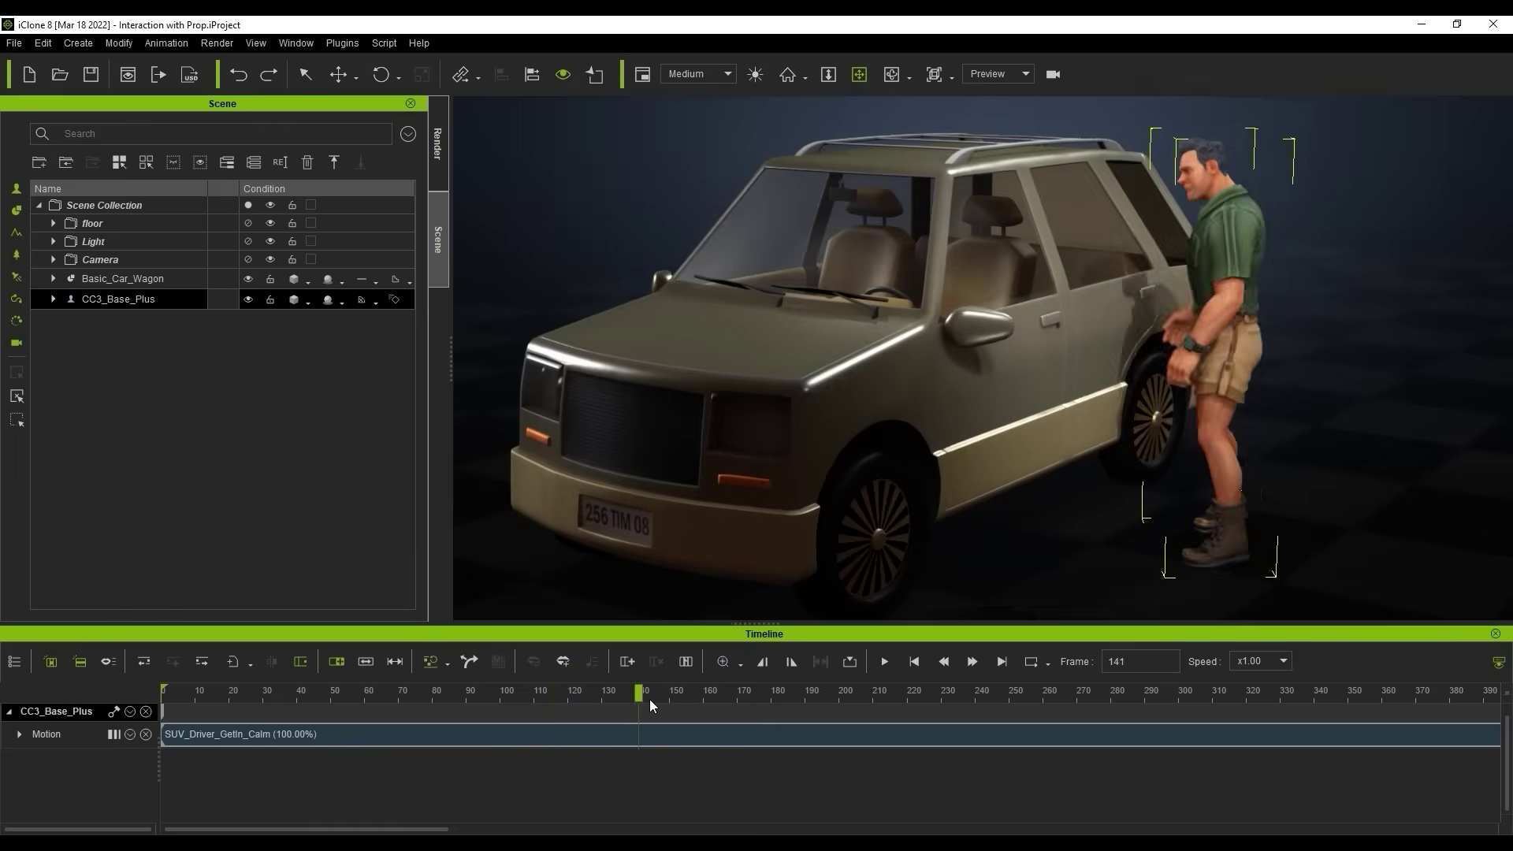
left_click_drag(649, 698, 726, 698)
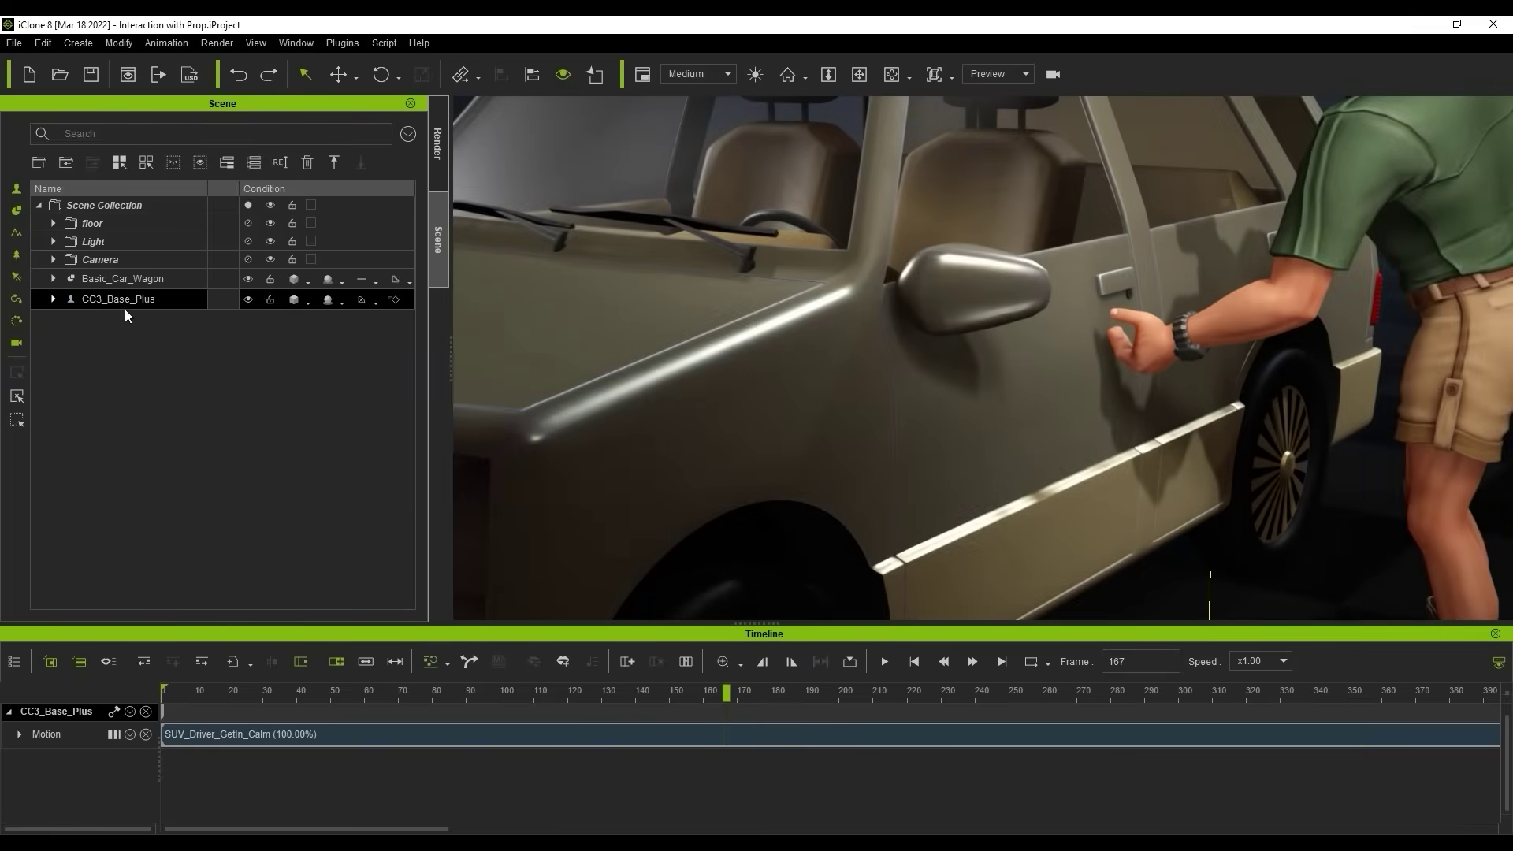
left_click(159, 303)
Step: Open Animation > Reach Target and choose the left hand effector on the body map
left_click(157, 43)
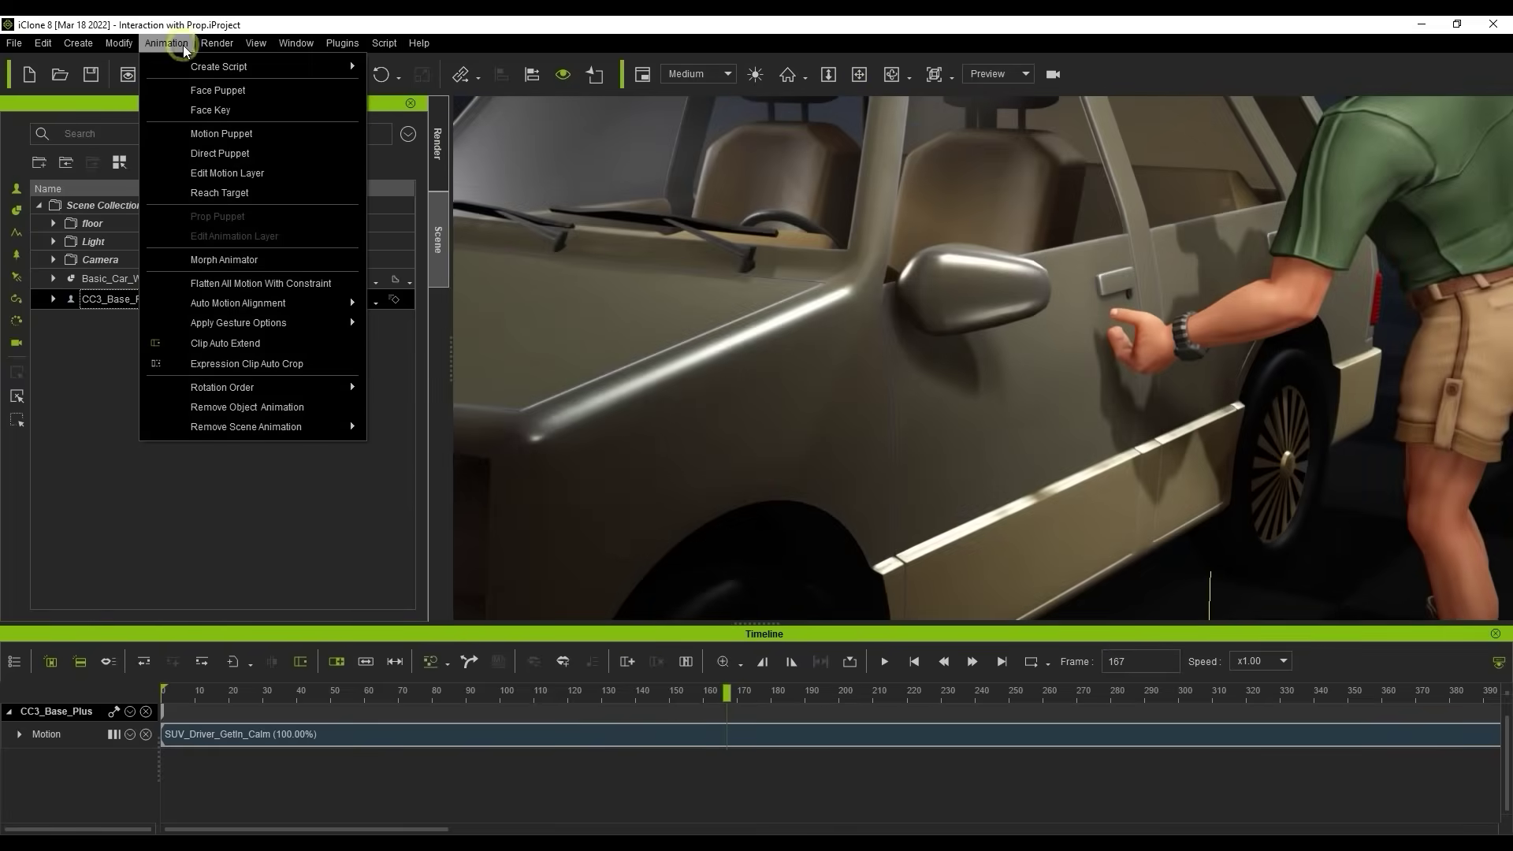
left_click(273, 195)
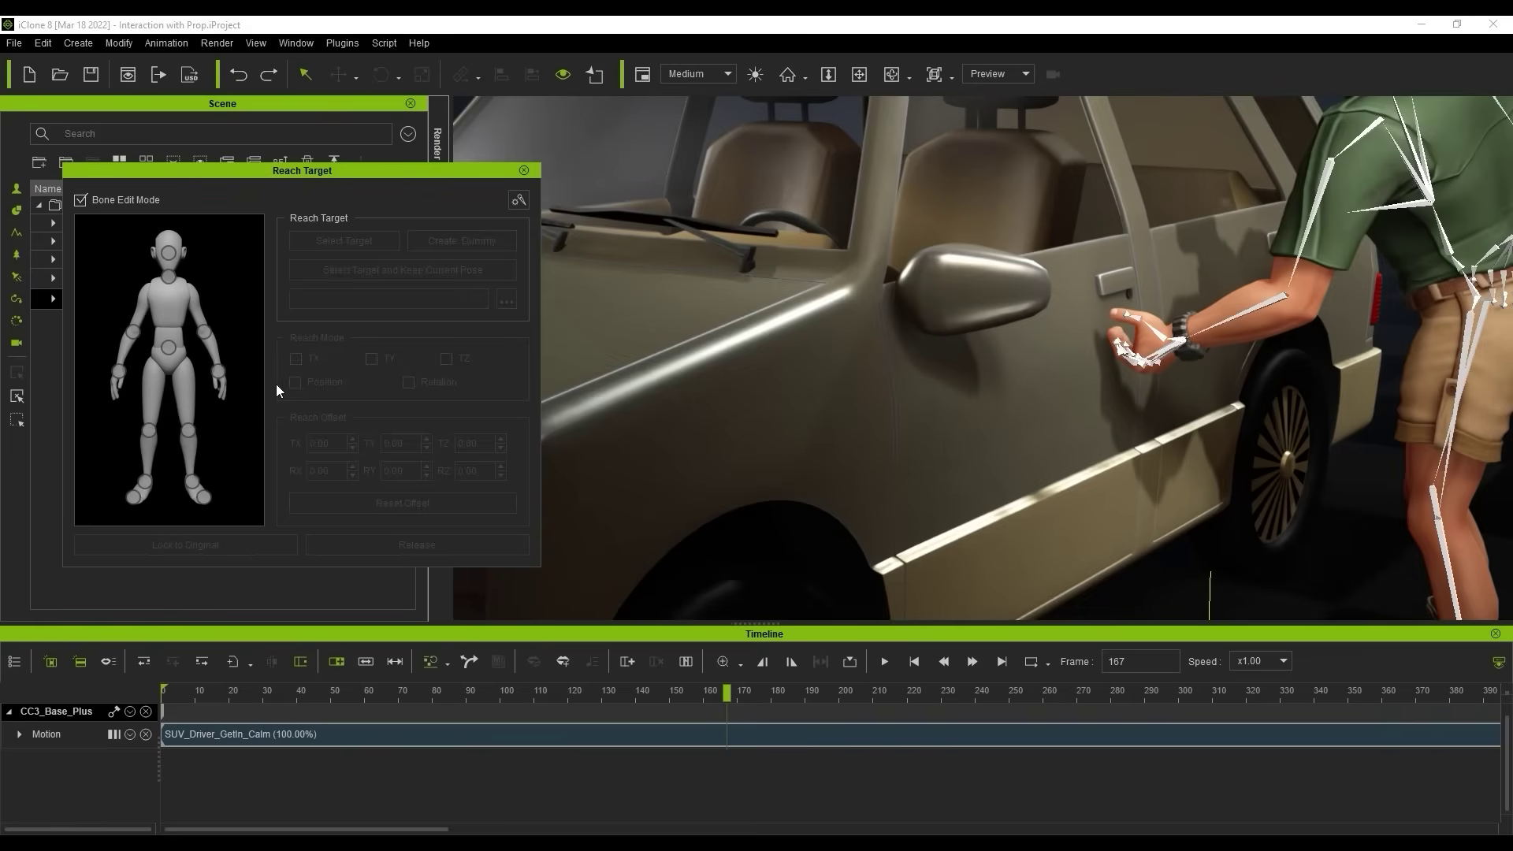
left_click(220, 373)
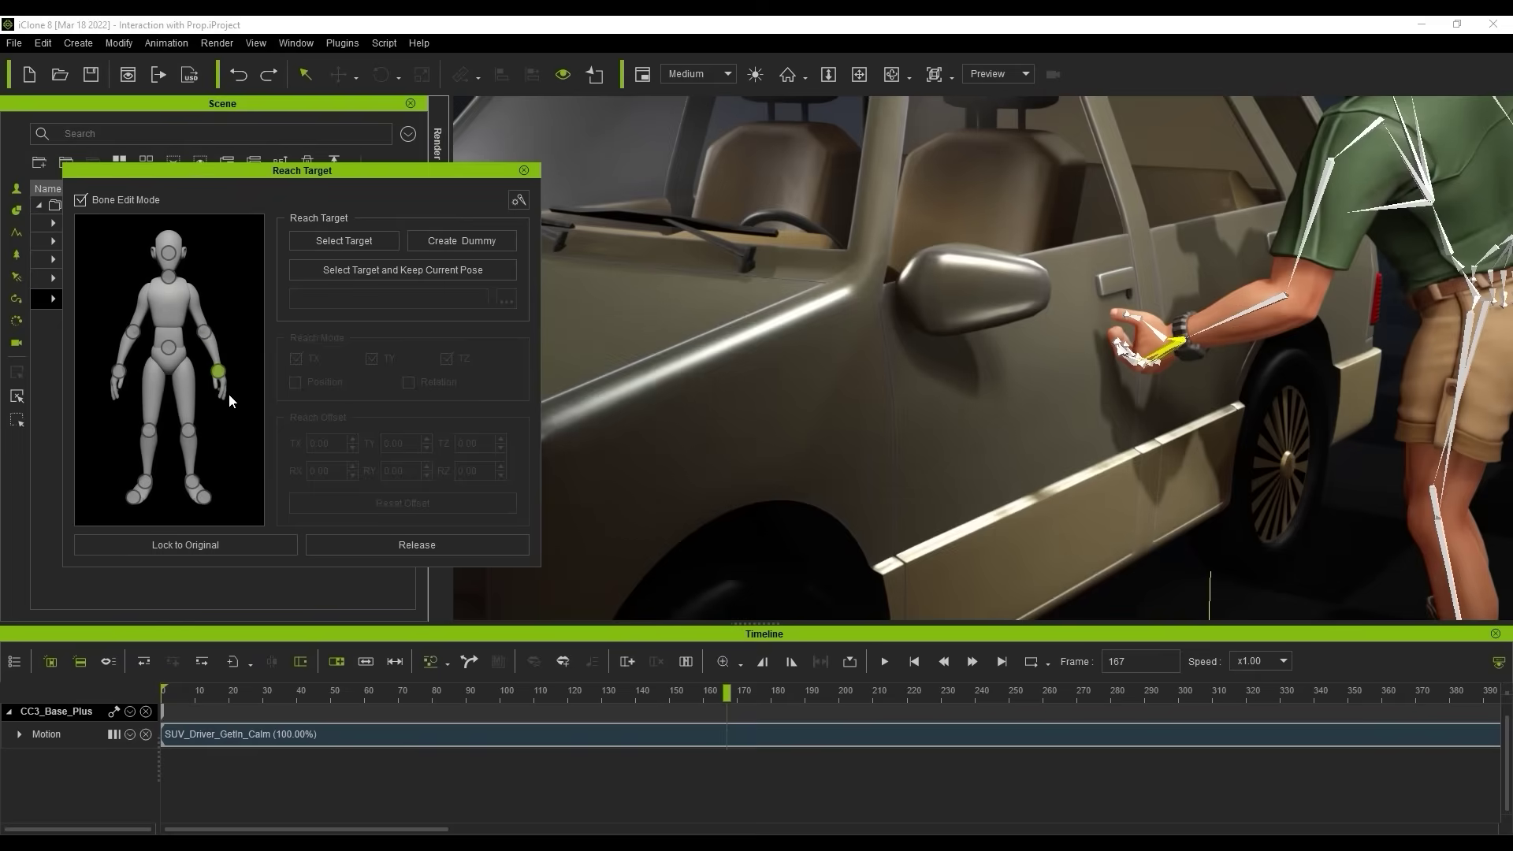
Step: Try the front-left door as target, undo the yanked hand, then start picking with Keep Current Pose
left_click(382, 242)
left_click(1013, 356)
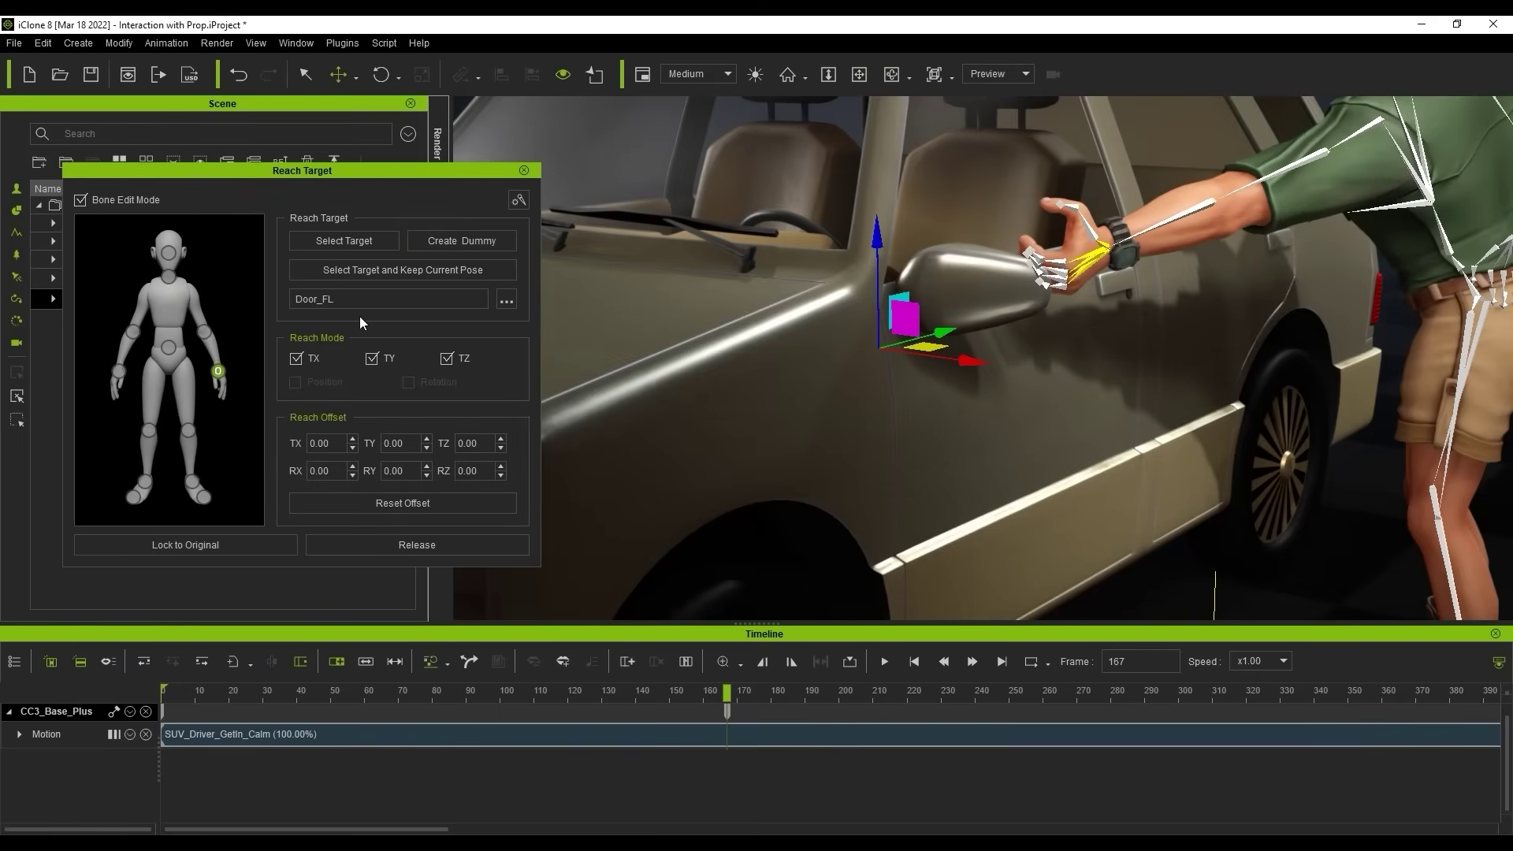
left_click(347, 300)
left_click(238, 76)
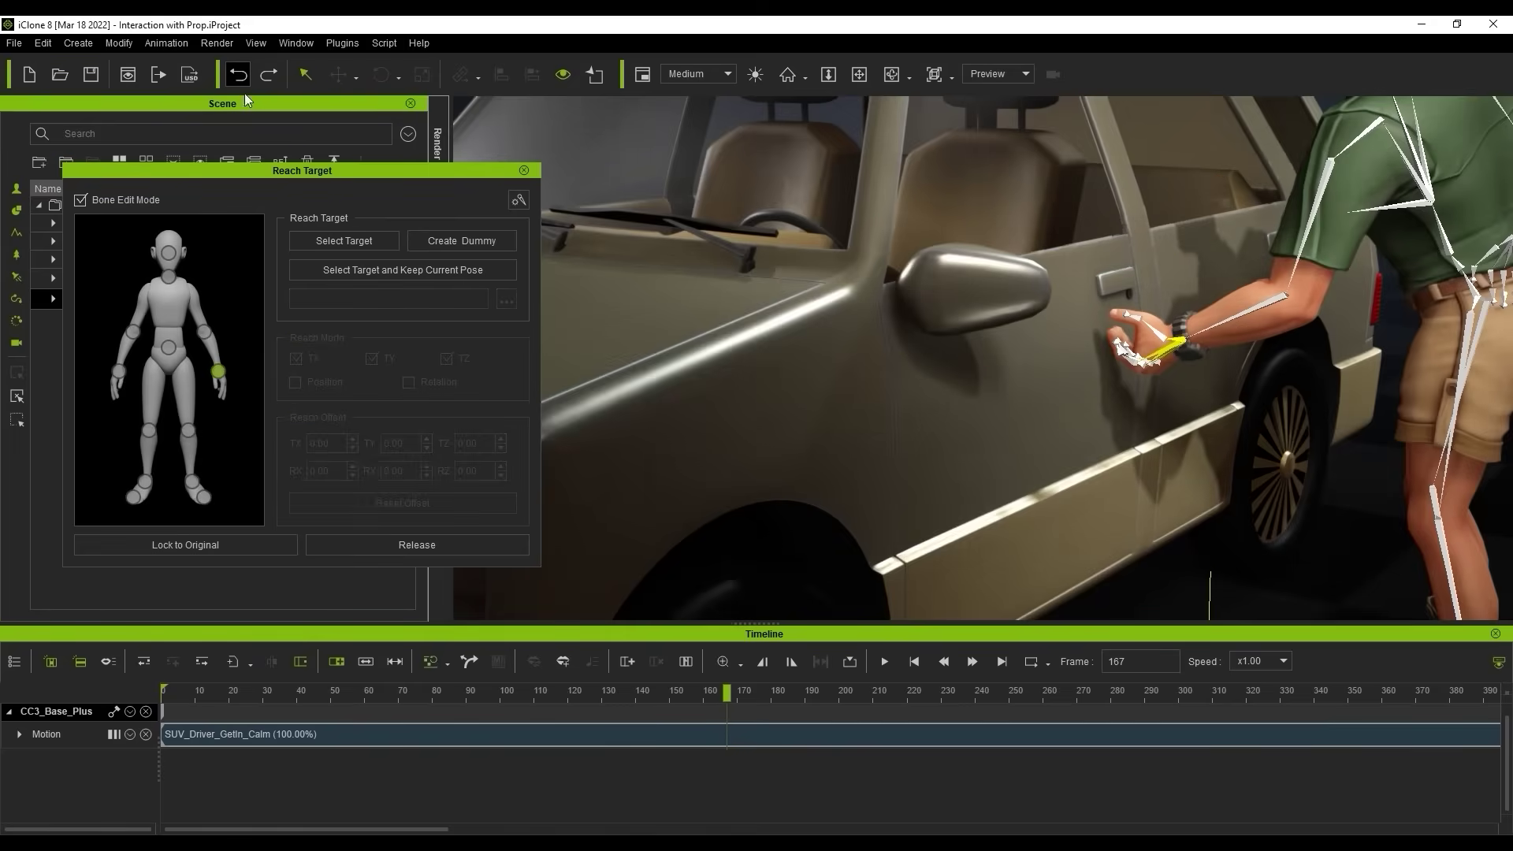
left_click(473, 271)
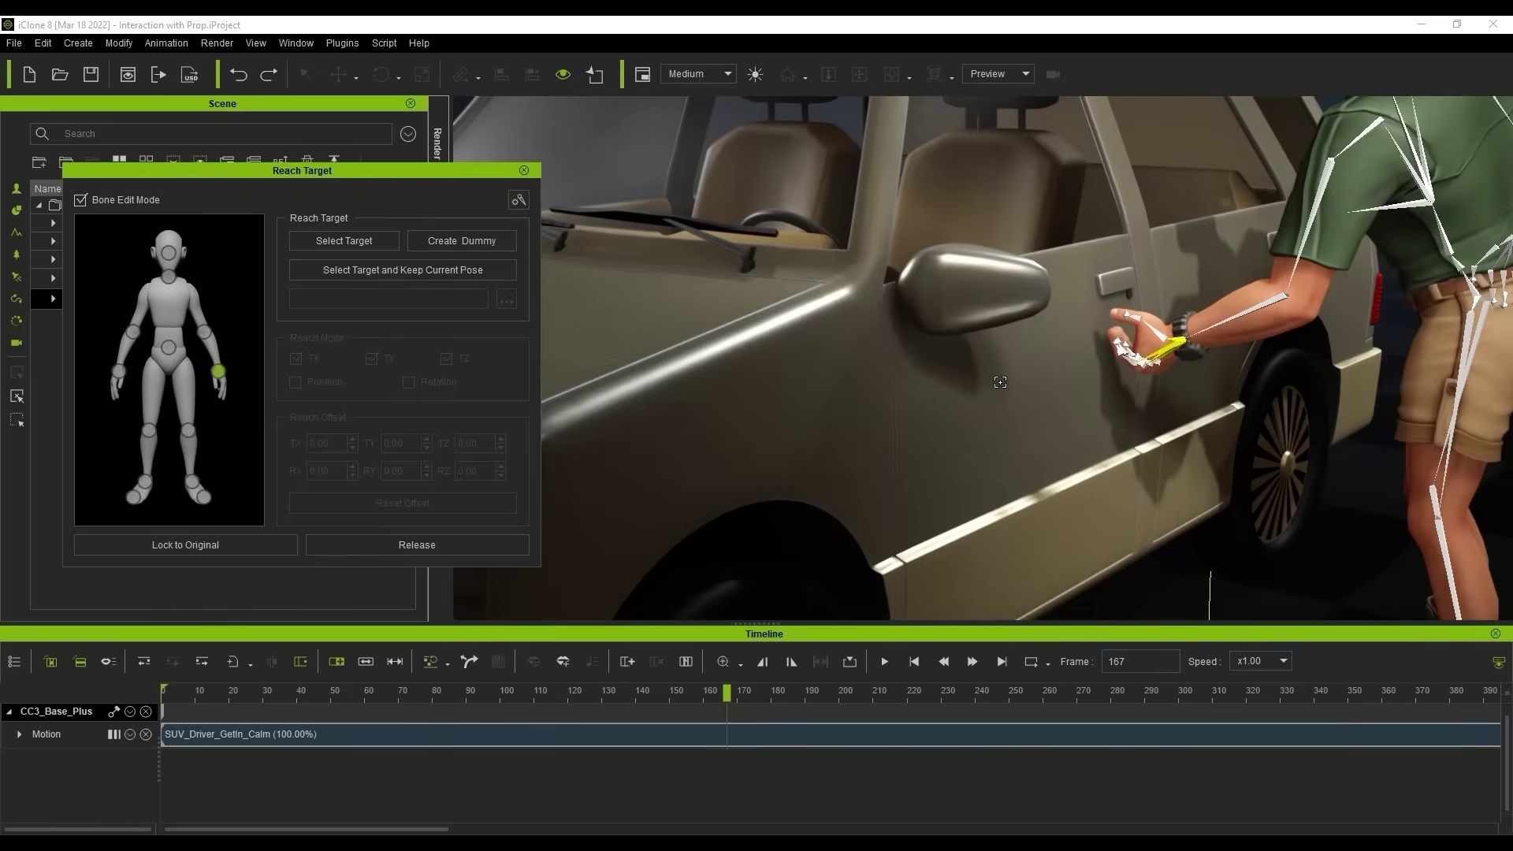
Step: Set Door_FL as the left hand's target and drag its reach offset onto the door handle
left_click(1030, 366)
left_click_drag(338, 300, 282, 300)
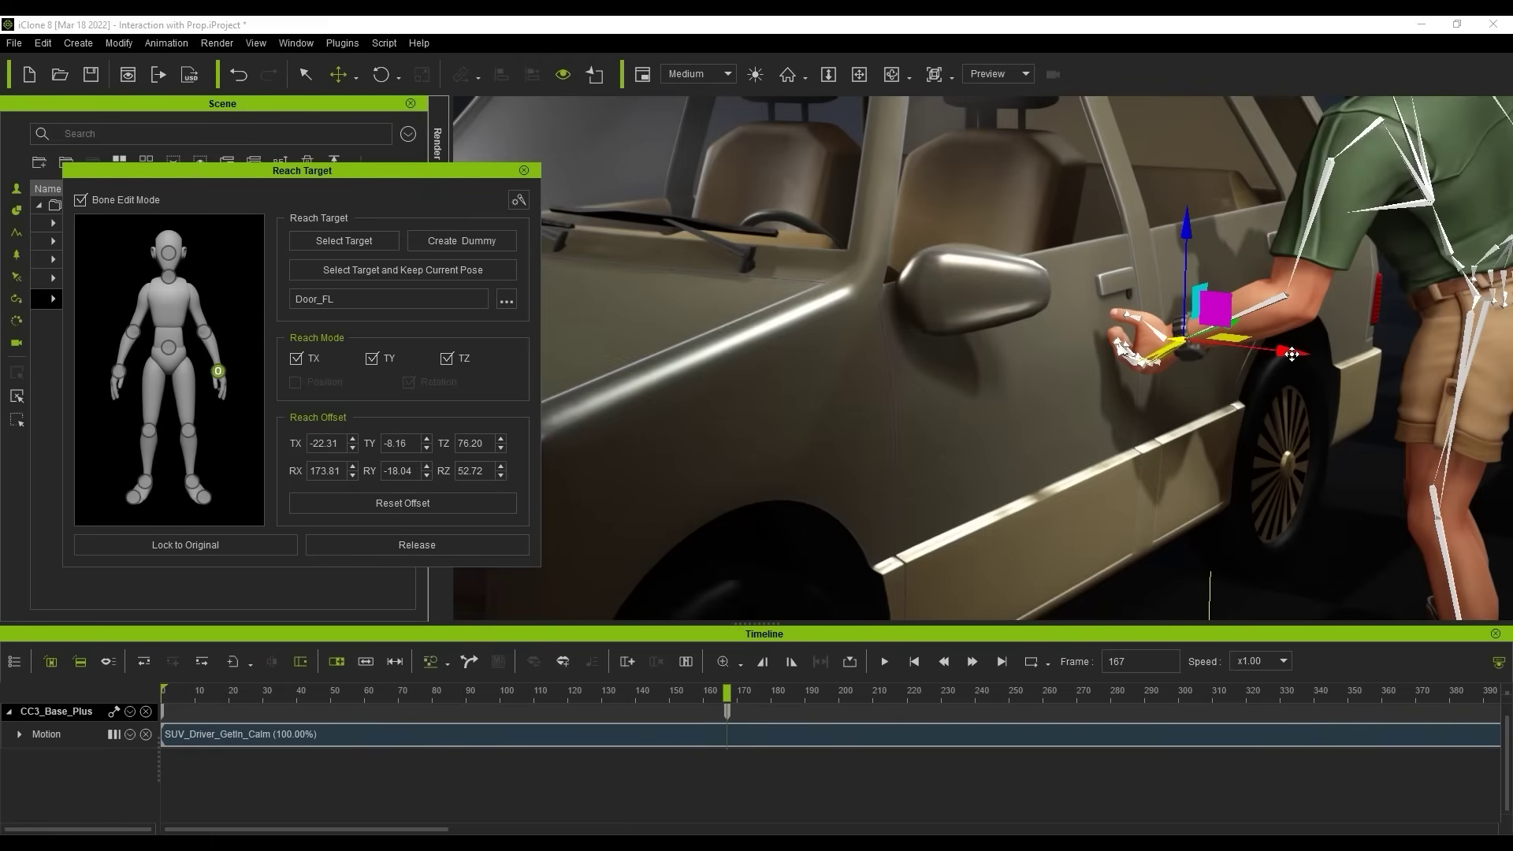
left_click_drag(1292, 354, 1299, 343)
left_click_drag(1197, 251, 1198, 201)
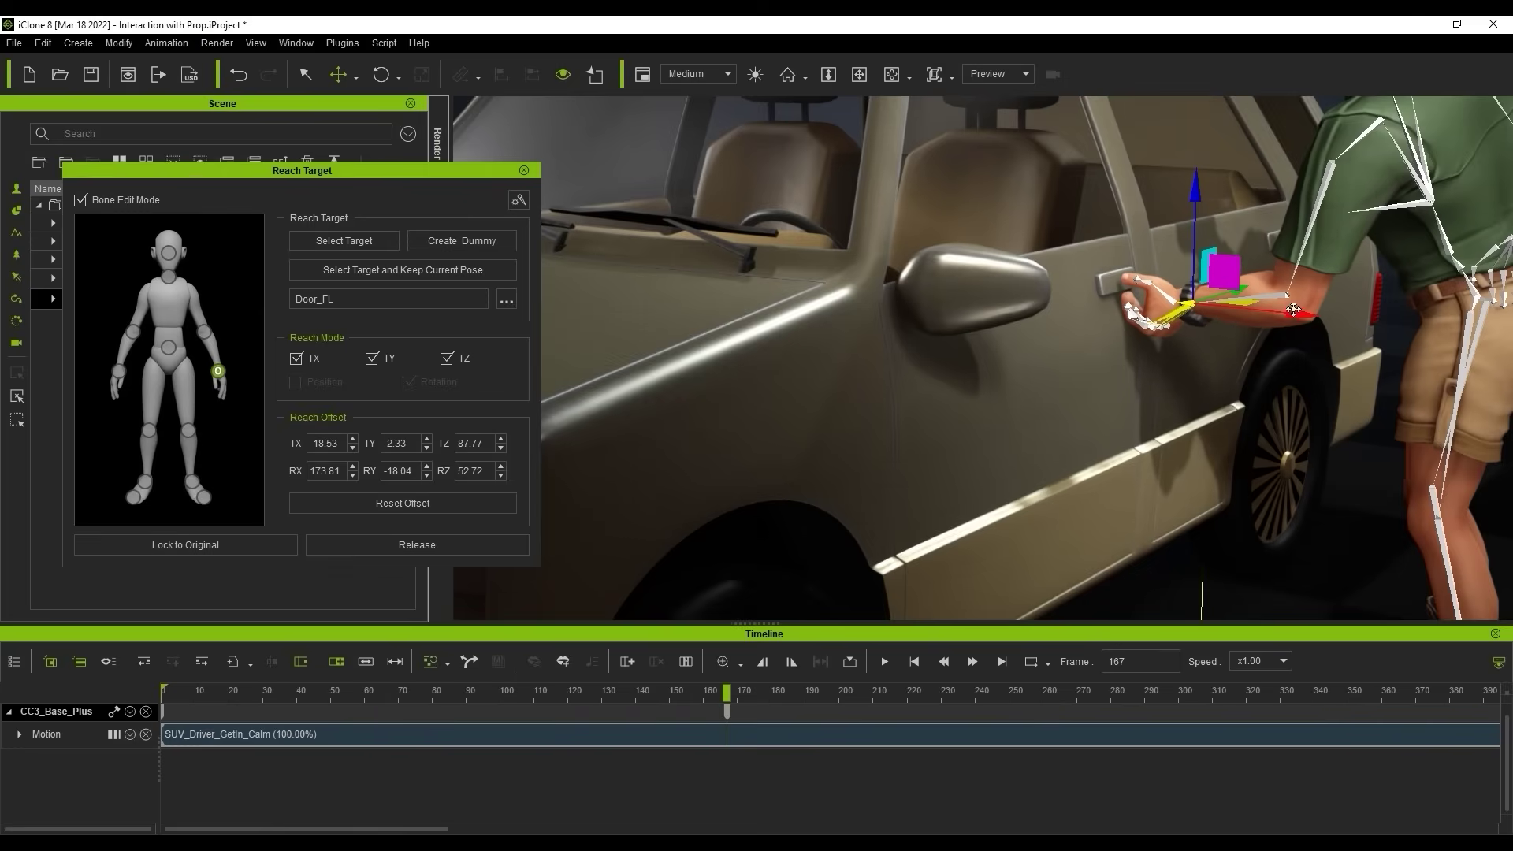
left_click_drag(1294, 310, 1241, 293)
left_click_drag(1193, 190, 1193, 194)
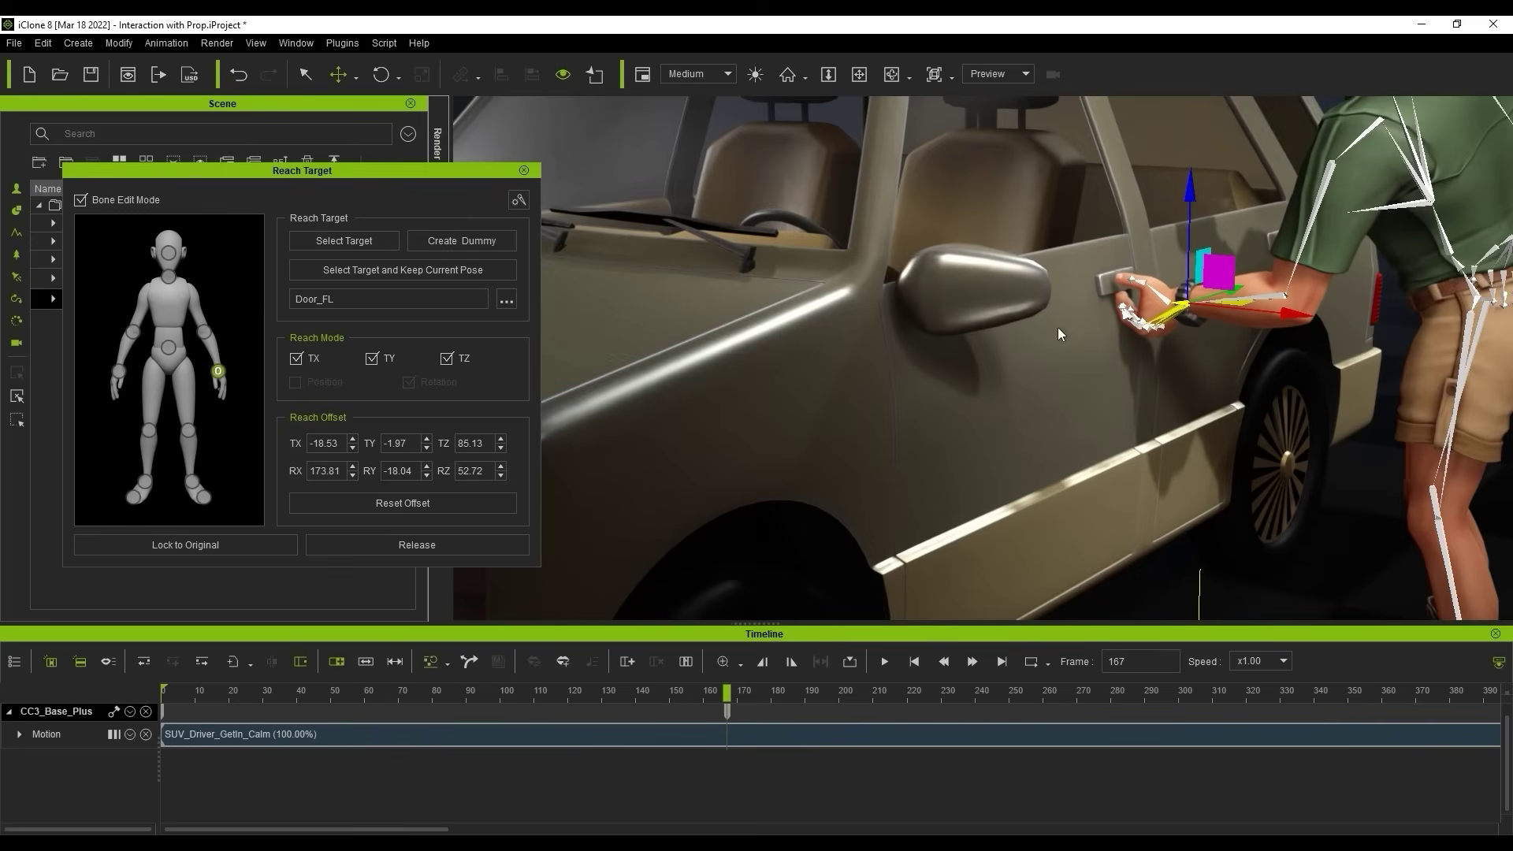
left_click_drag(730, 691, 780, 689)
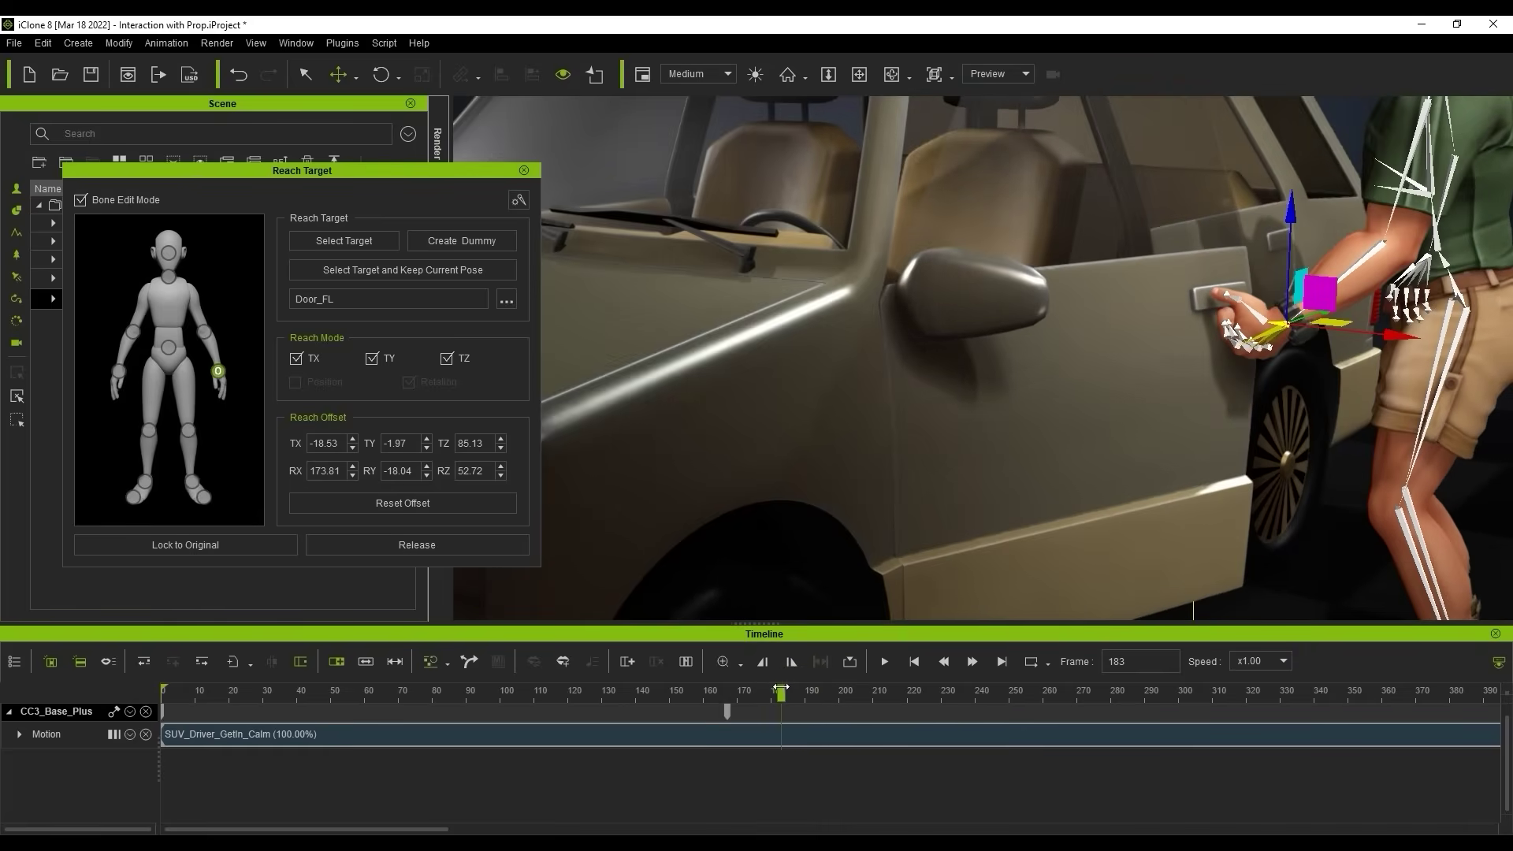
Step: Release the left hand from Door_FL at frame 183 and scrub to check the door opening
left_click(489, 547)
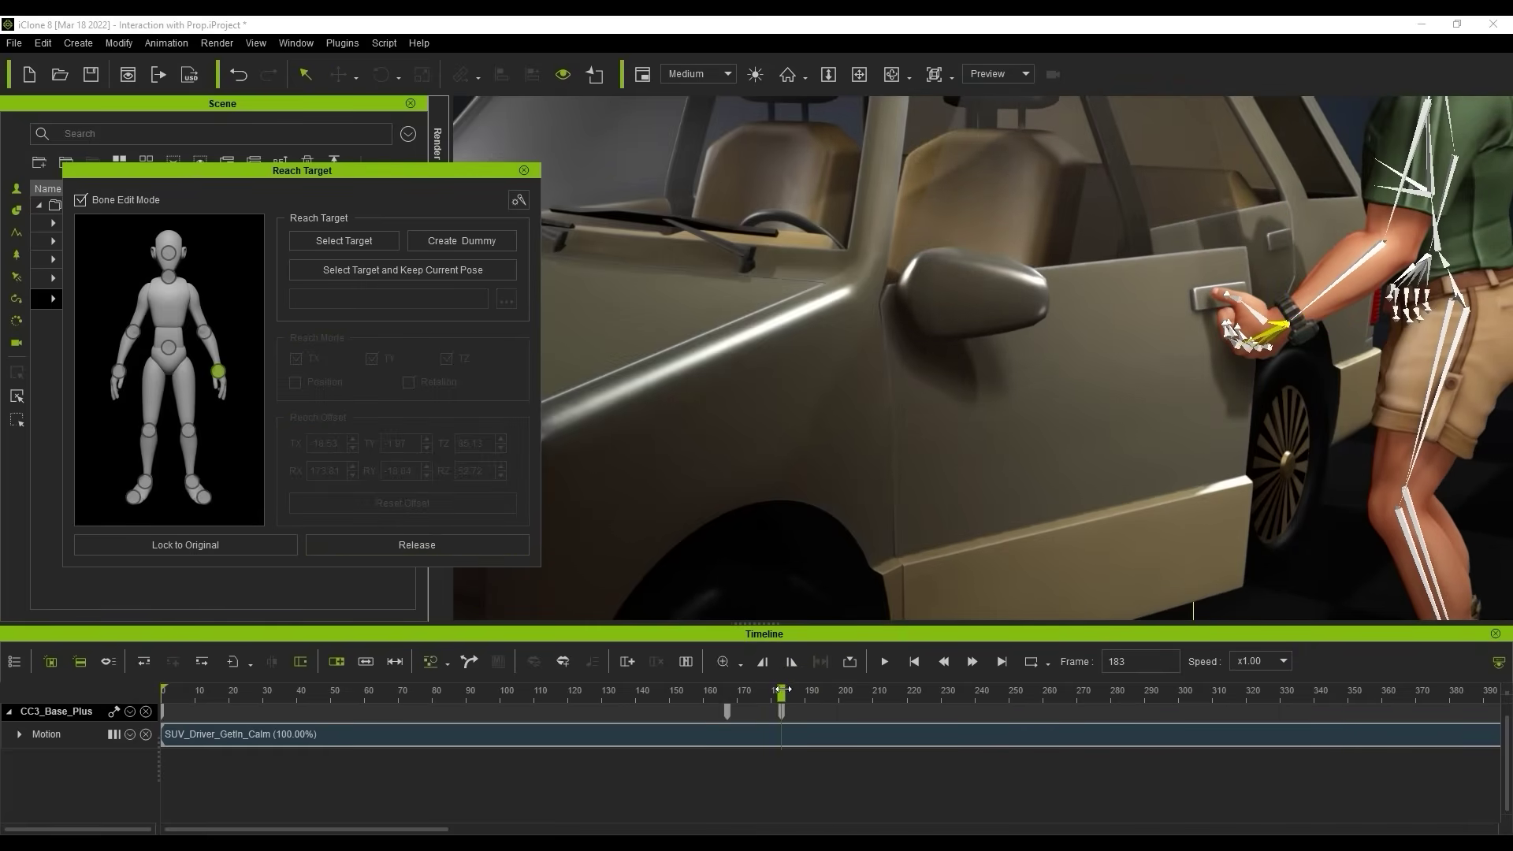
left_click_drag(783, 689, 733, 662)
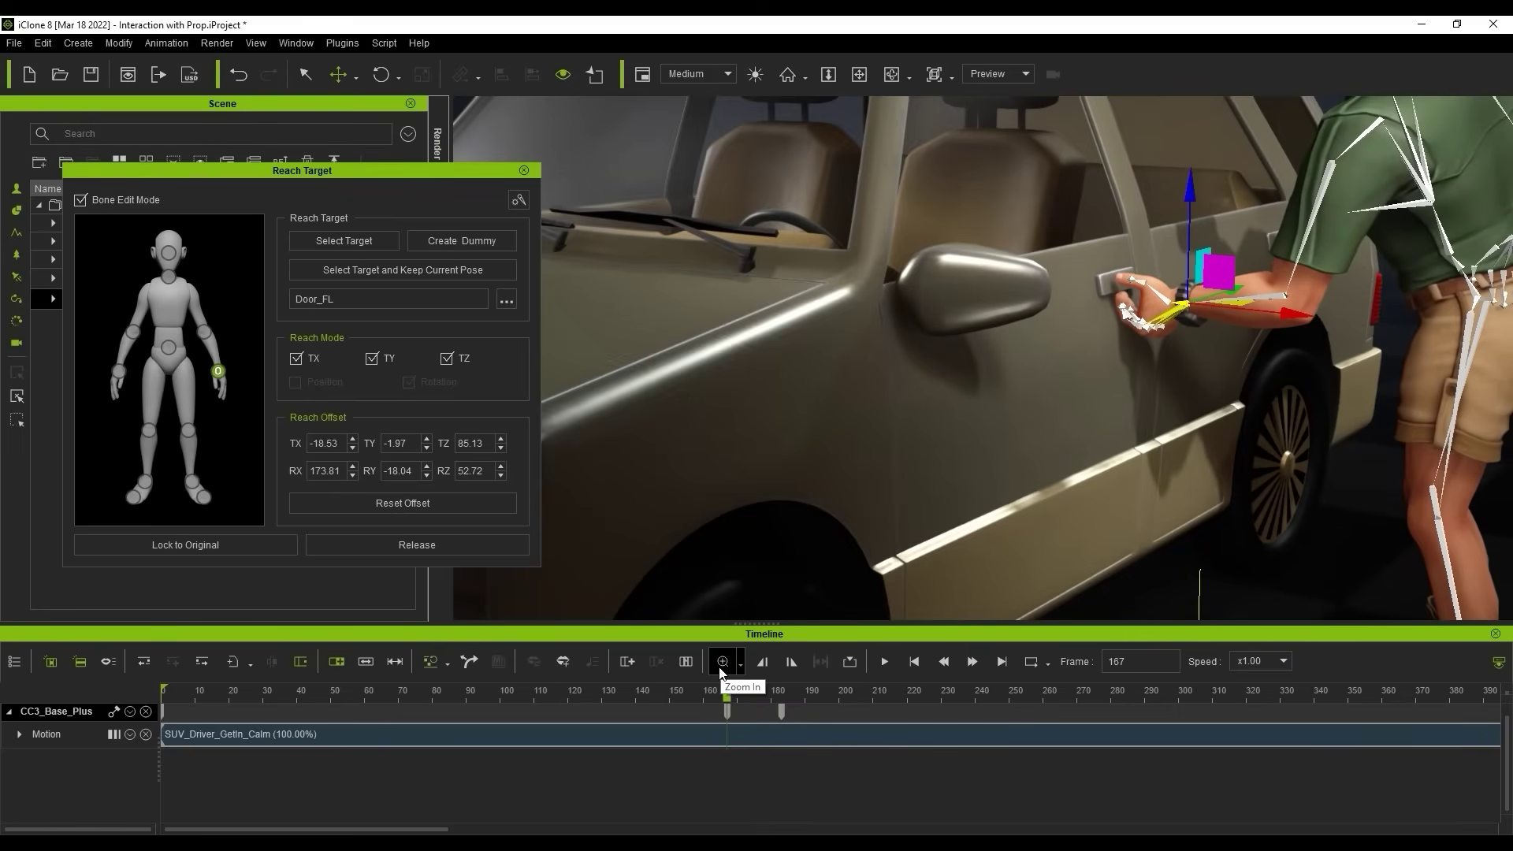
Step: Show the Reach track in the timeline and expand it to select the Reach L Hand sub-track
left_click(131, 712)
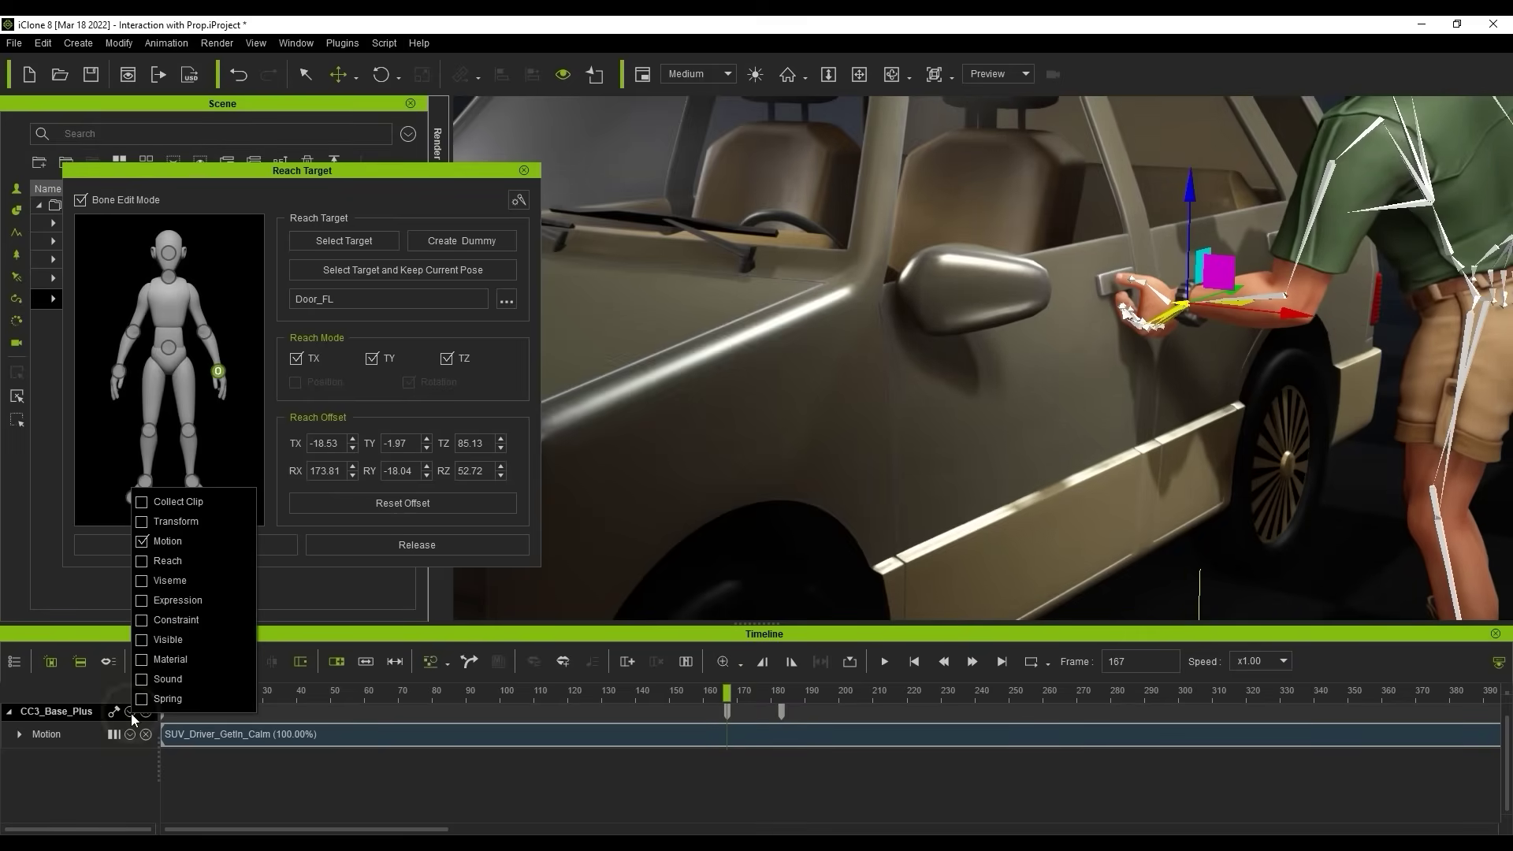
left_click(168, 562)
left_click(49, 758)
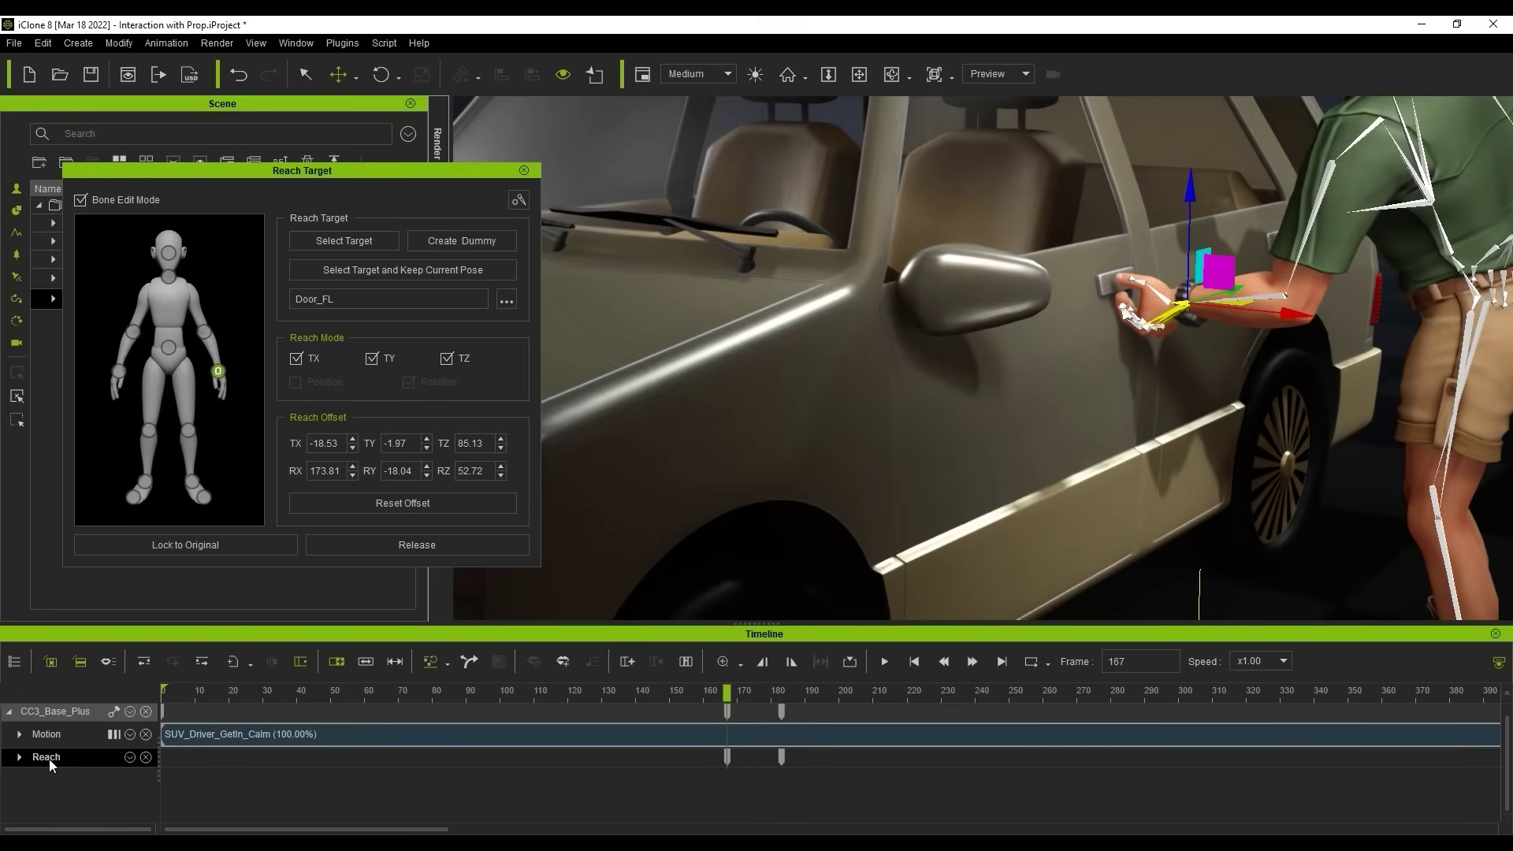
left_click(19, 757)
scroll(93, 796, "down", 4)
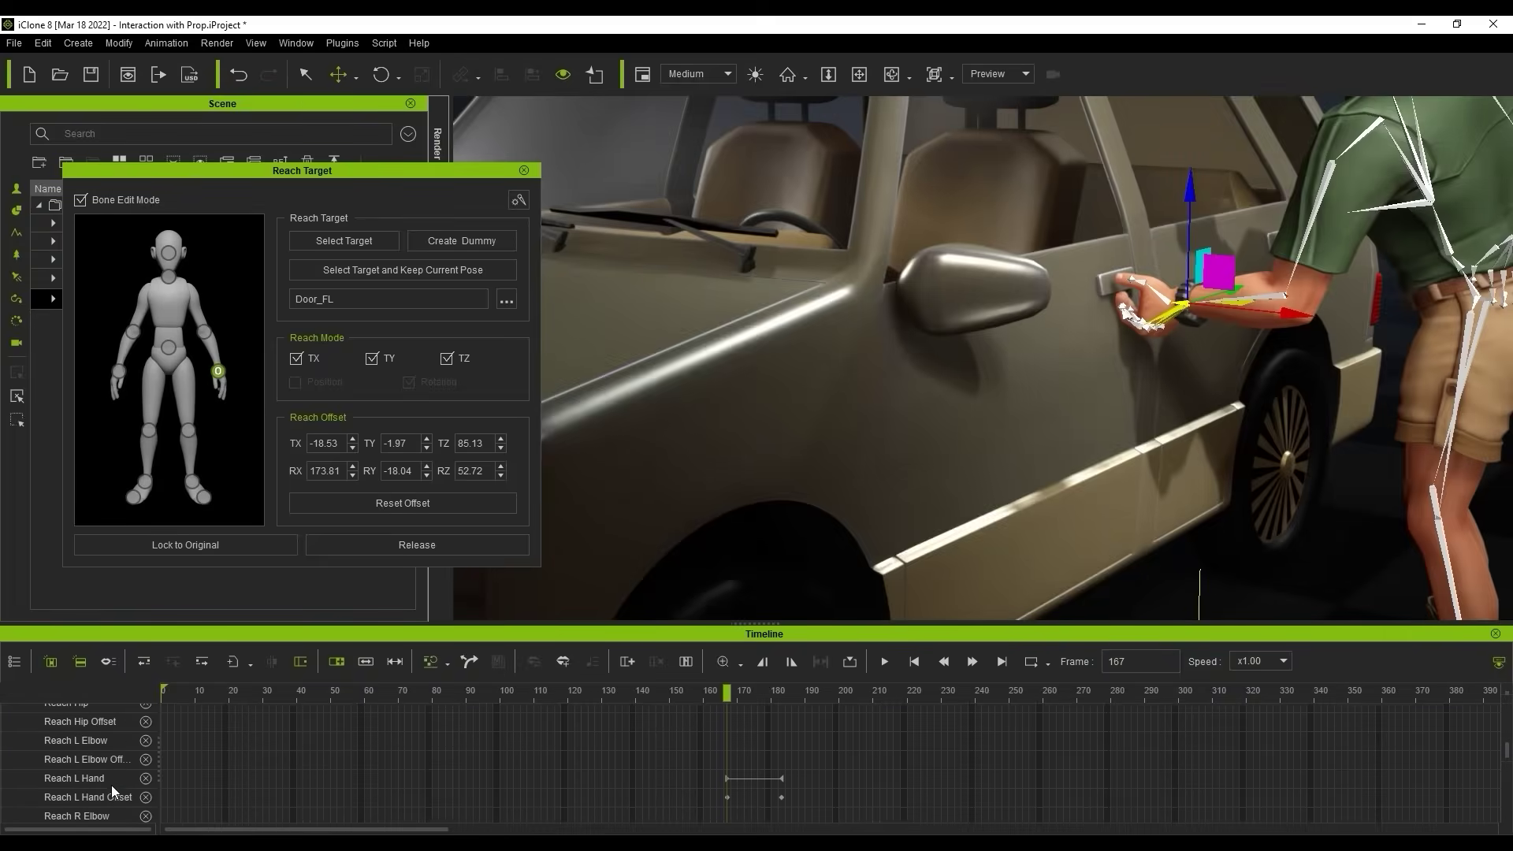
left_click(100, 778)
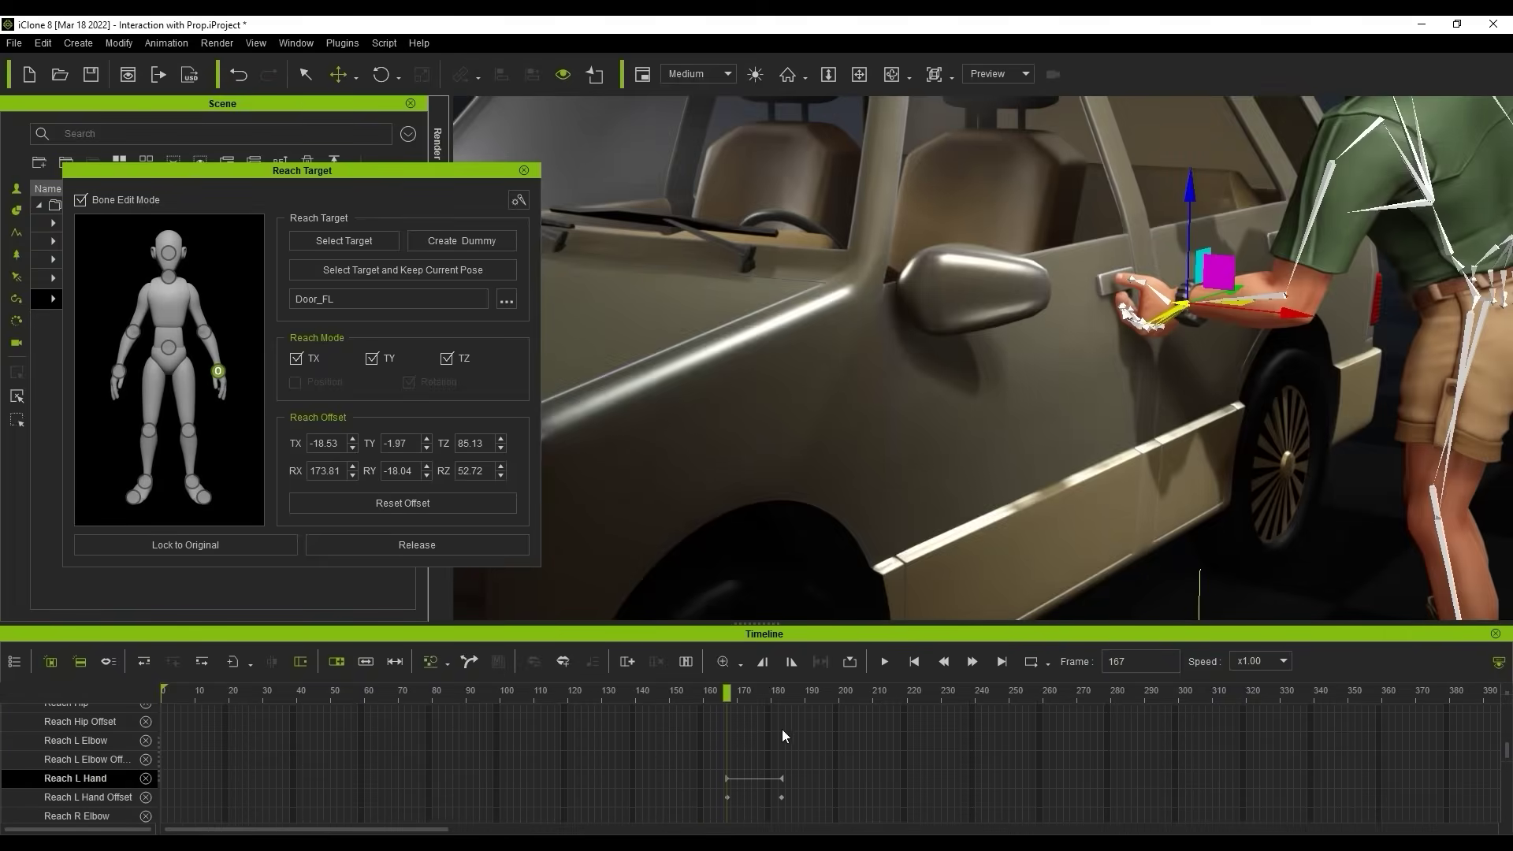
scroll(889, 761, "down", 2)
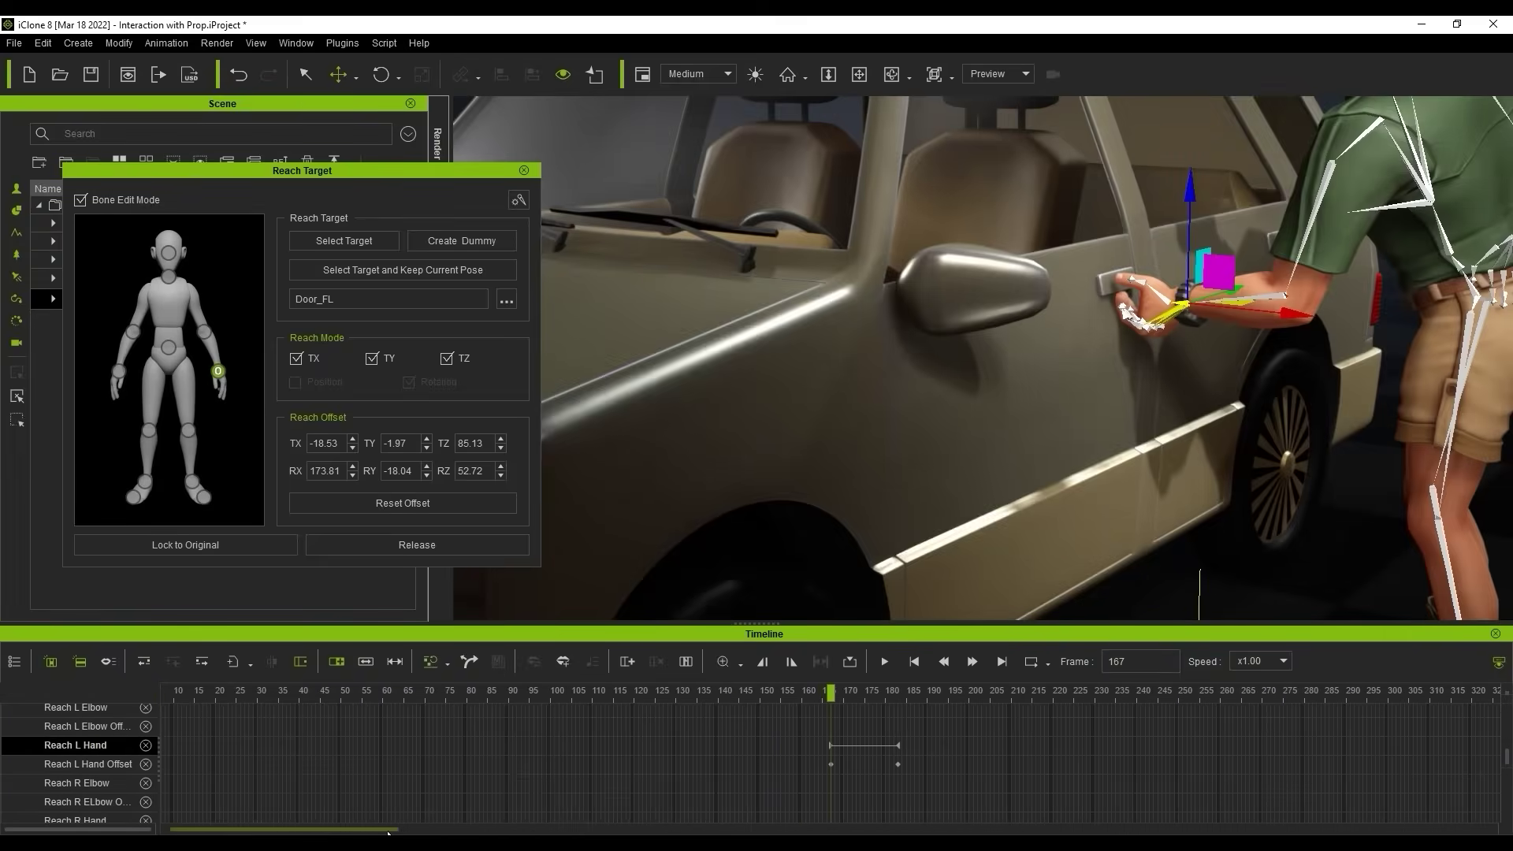
scroll(807, 768, "up", 2, "ctrl")
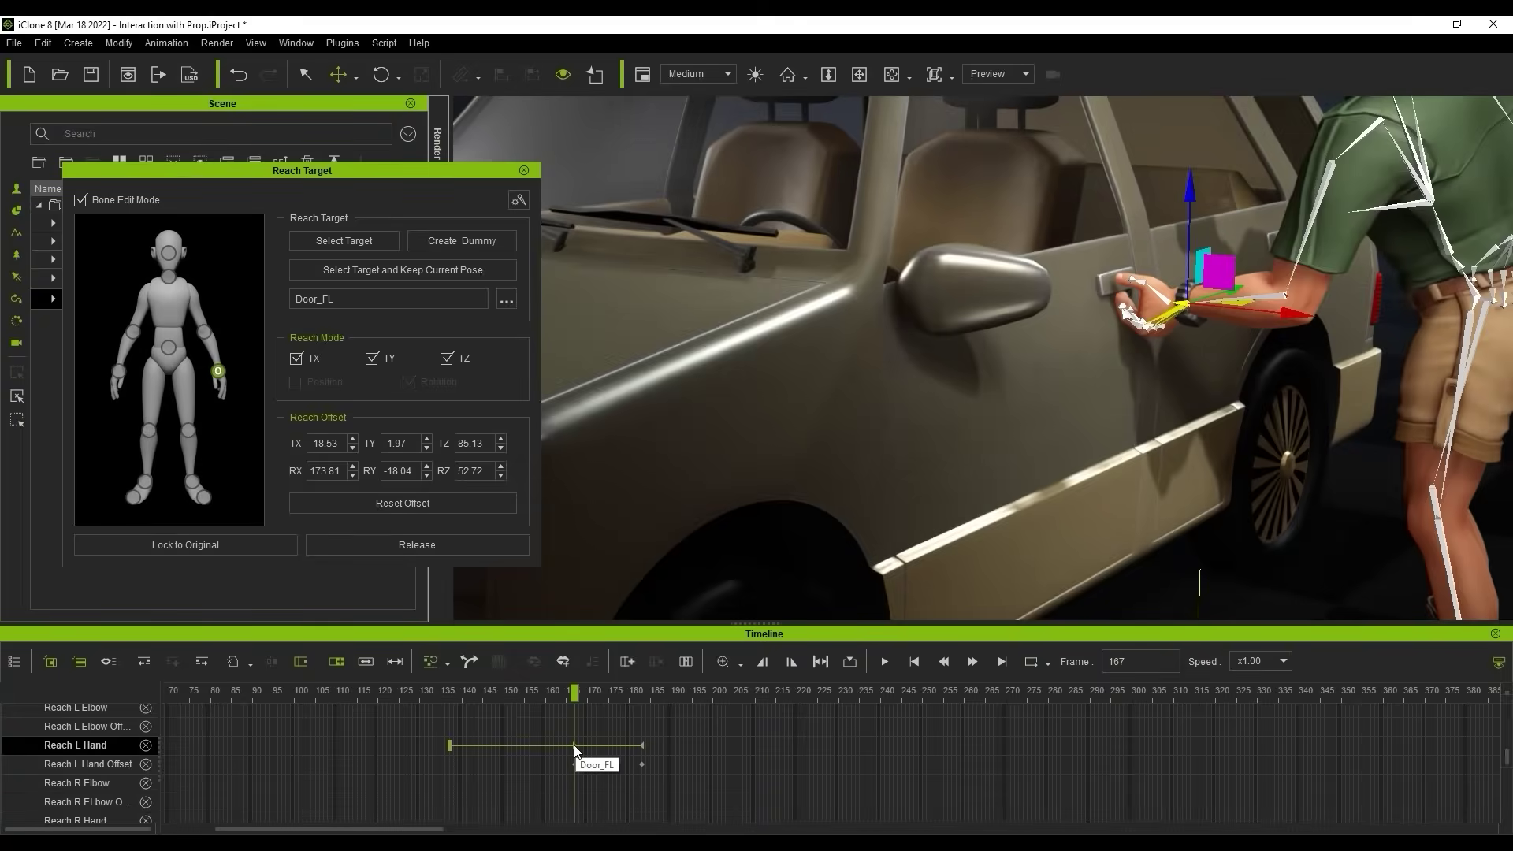
Step: Select the reach key at frame 184 and drag the reach's end to frame 207, checking at frame 190
left_click_drag(456, 695, 649, 713)
left_click(643, 746)
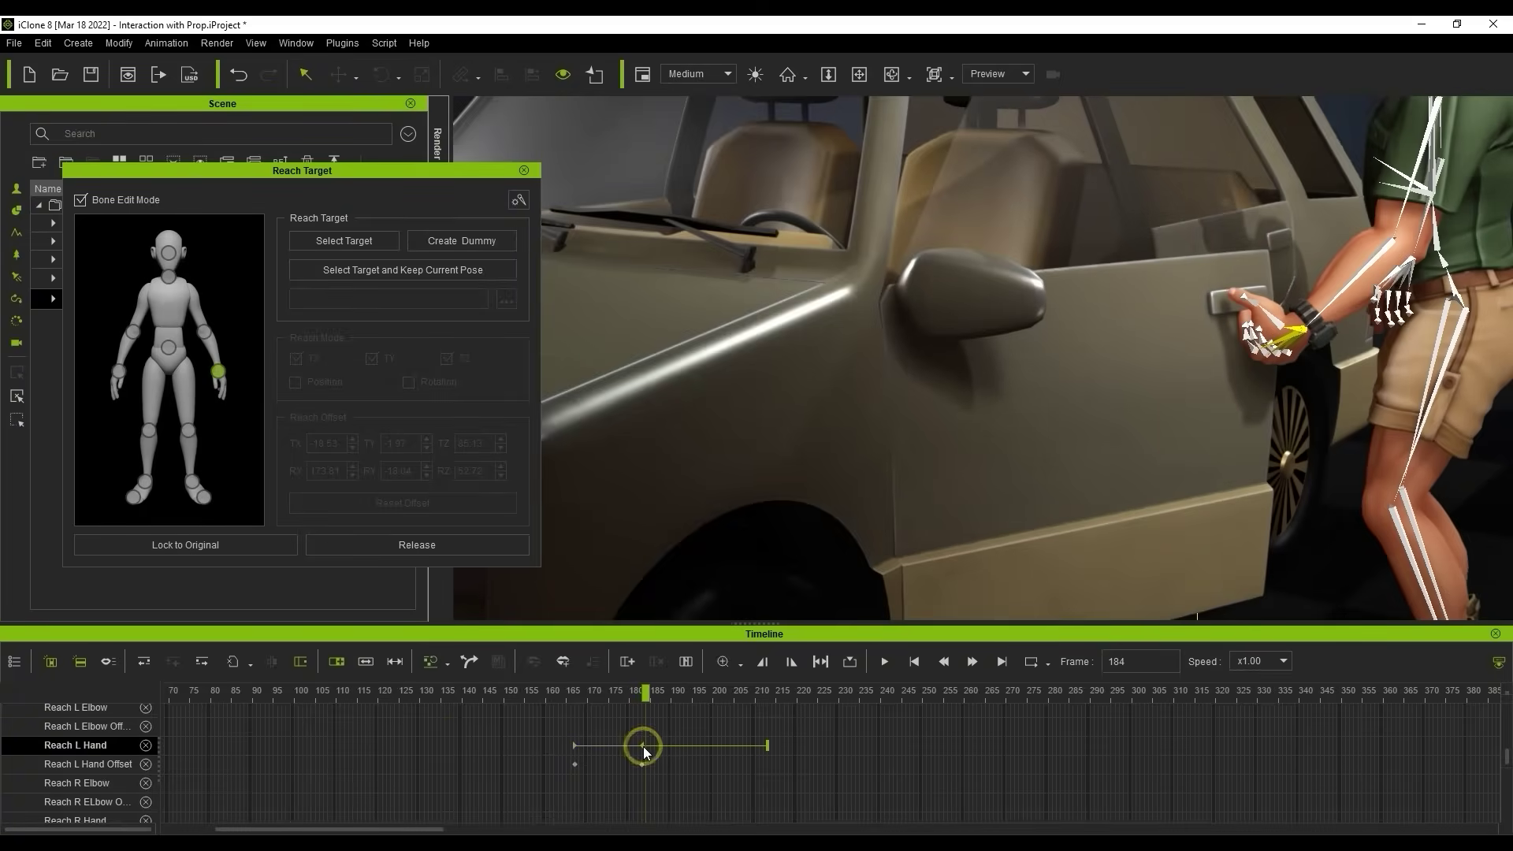
left_click_drag(767, 746, 669, 747)
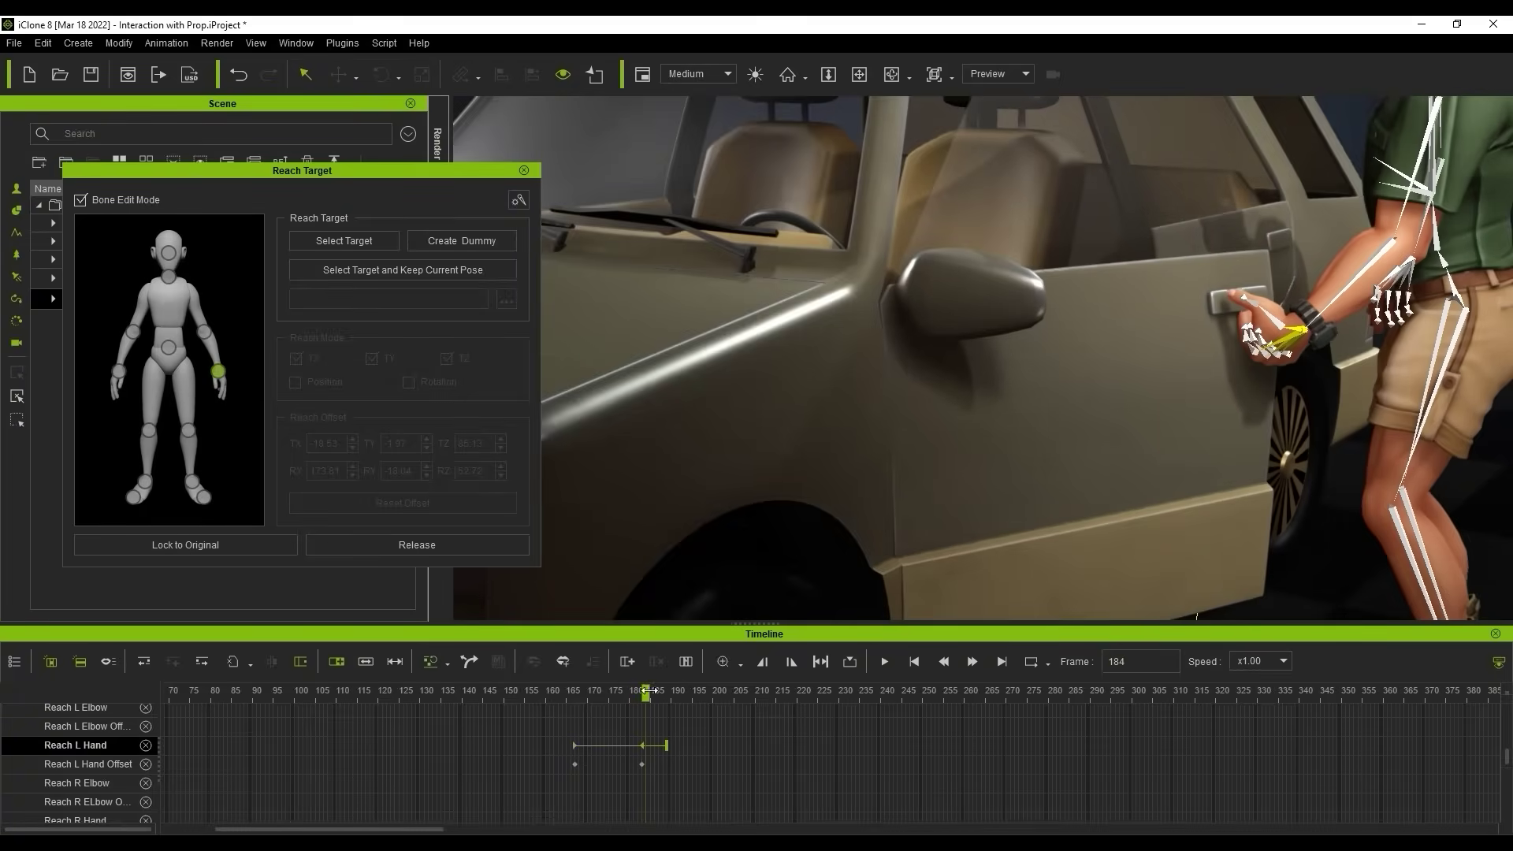
left_click_drag(648, 692, 579, 694)
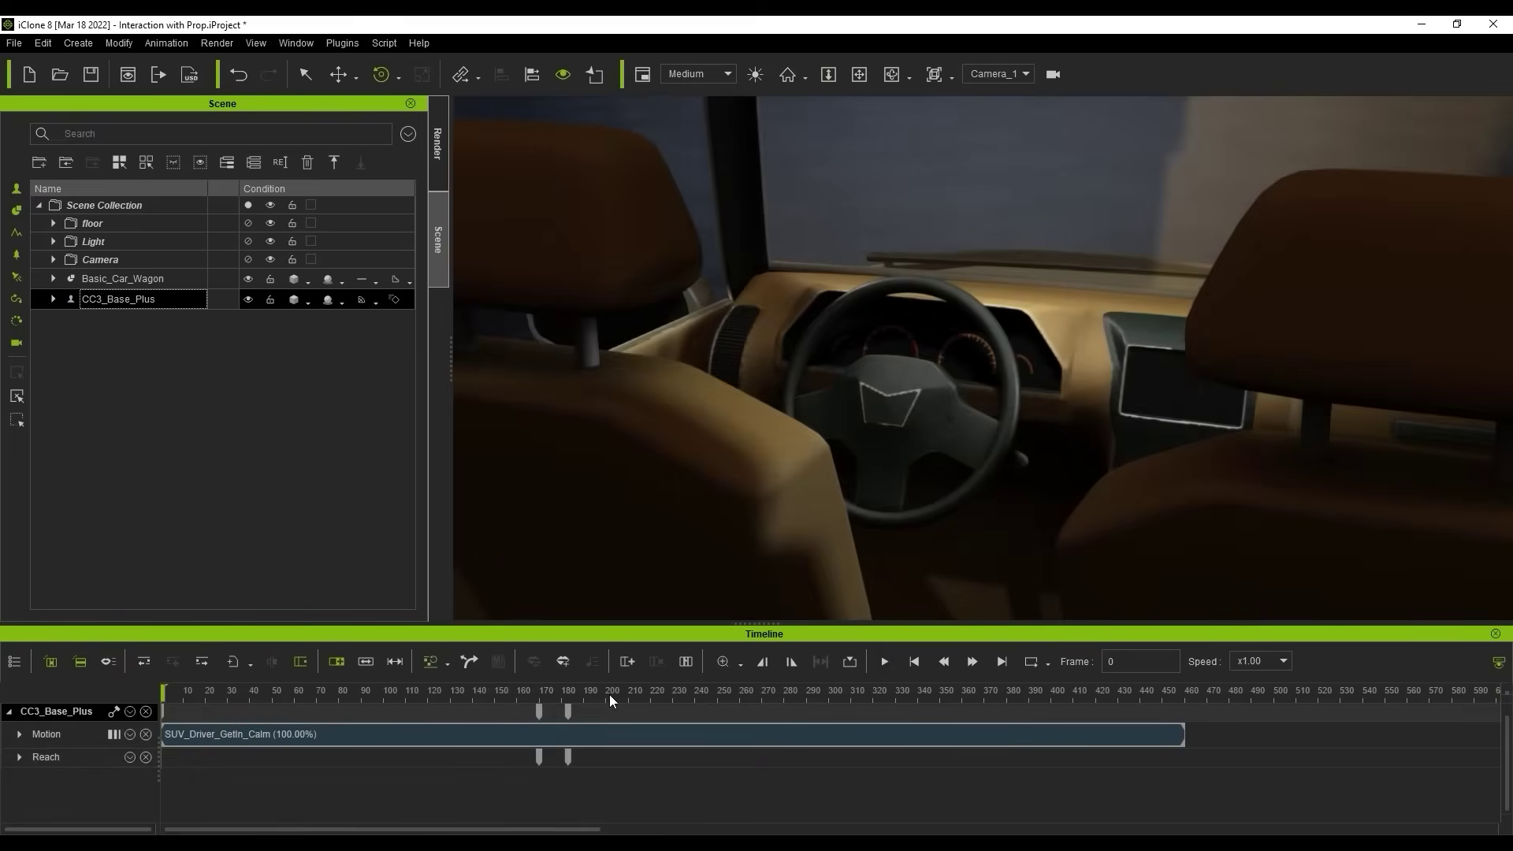
Step: Scrub the playhead from frame 0 to 412, where the driver sits gripping the wheel
left_click_drag(611, 700, 1080, 706)
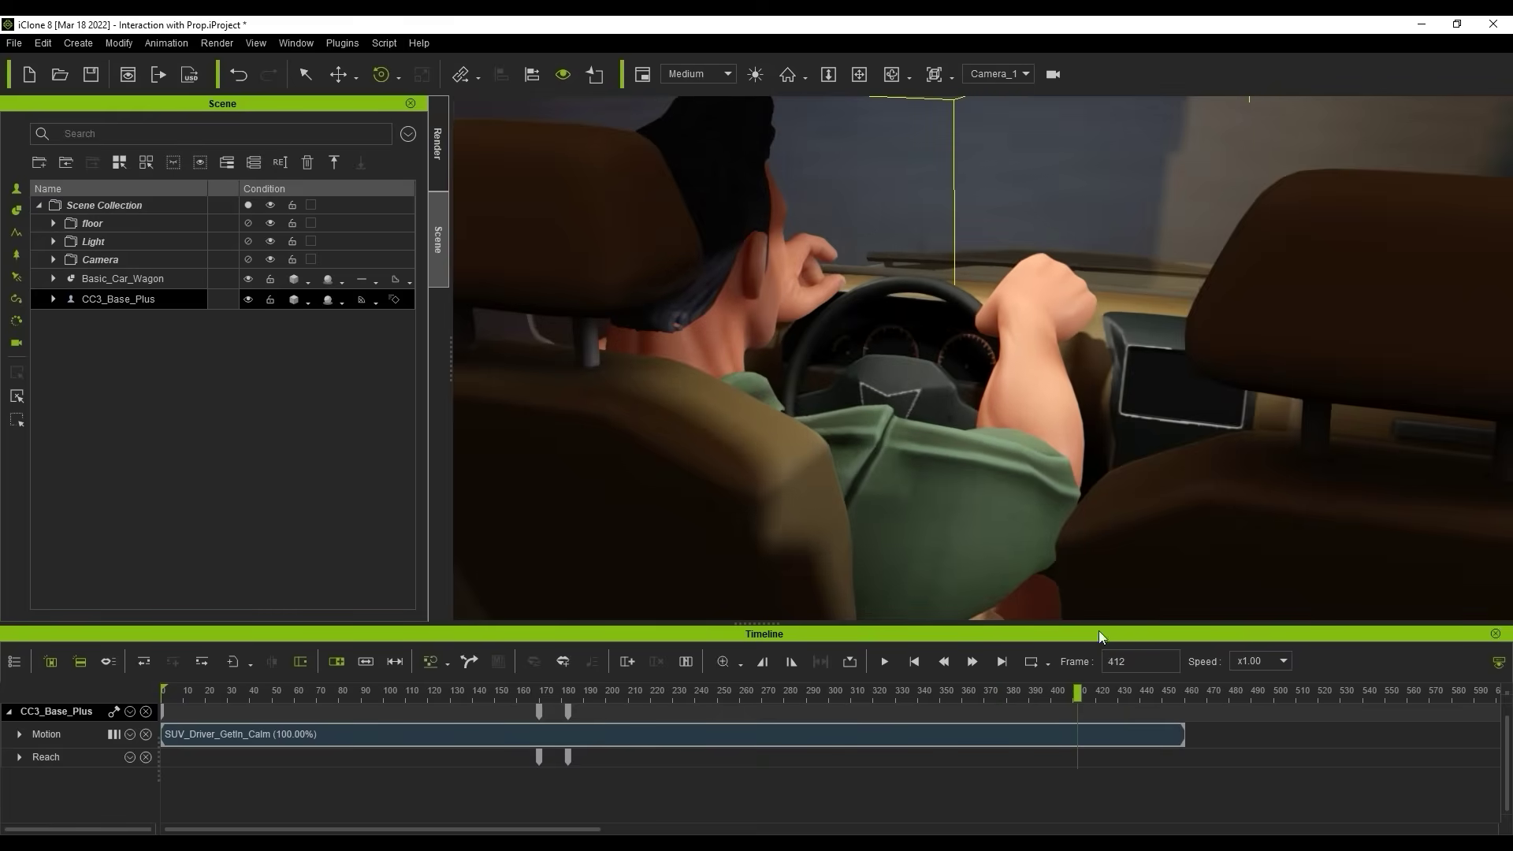
Step: Lock the right hand to Steering_Wheel with Keep Current Pose and offset it onto the rim
left_click(167, 43)
left_click(280, 192)
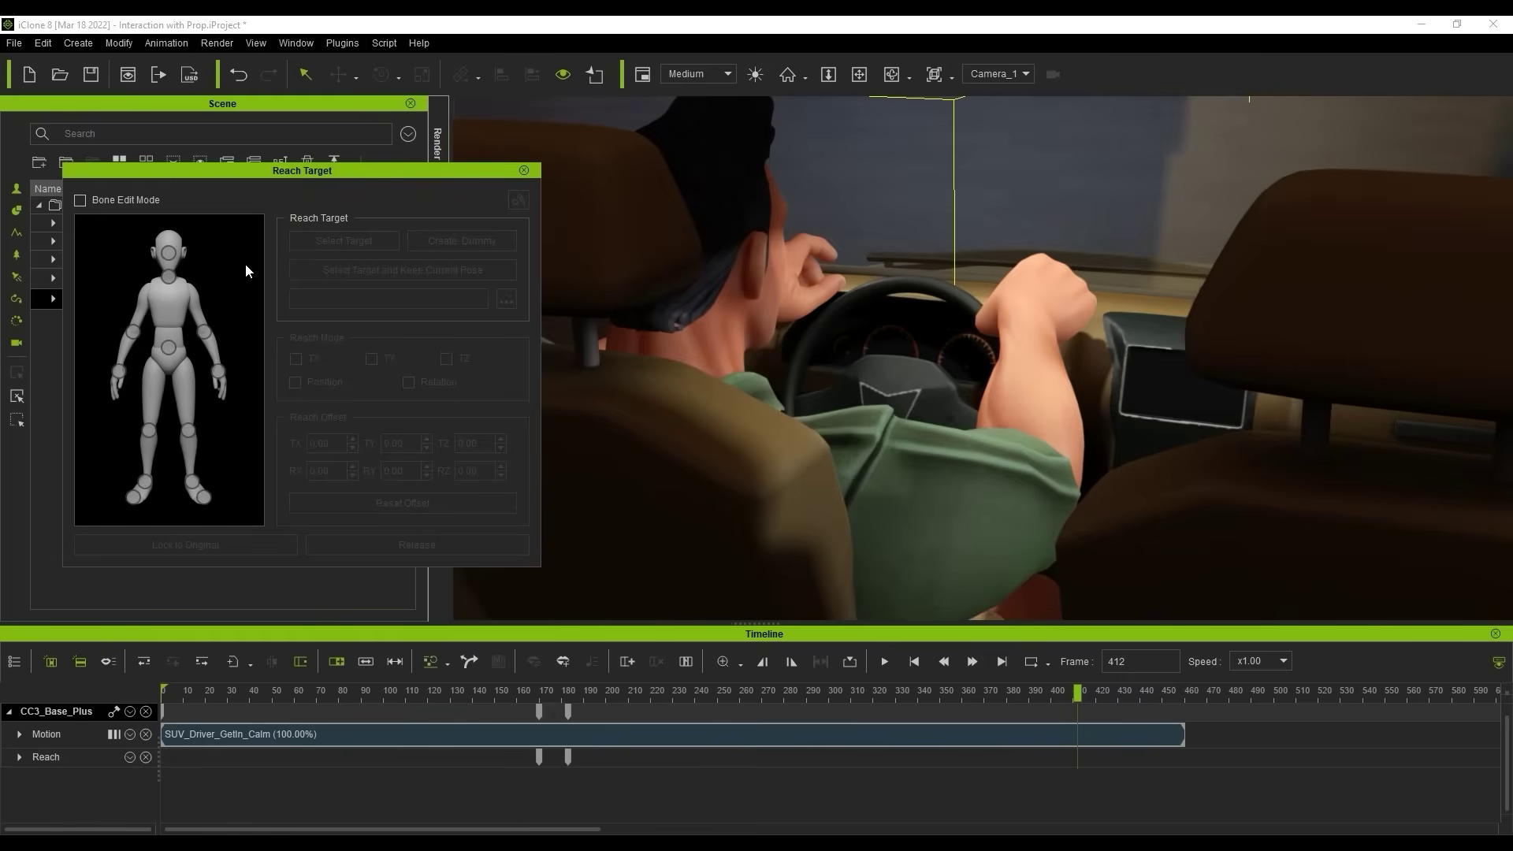
left_click(223, 371)
left_click(488, 270)
left_click(859, 291)
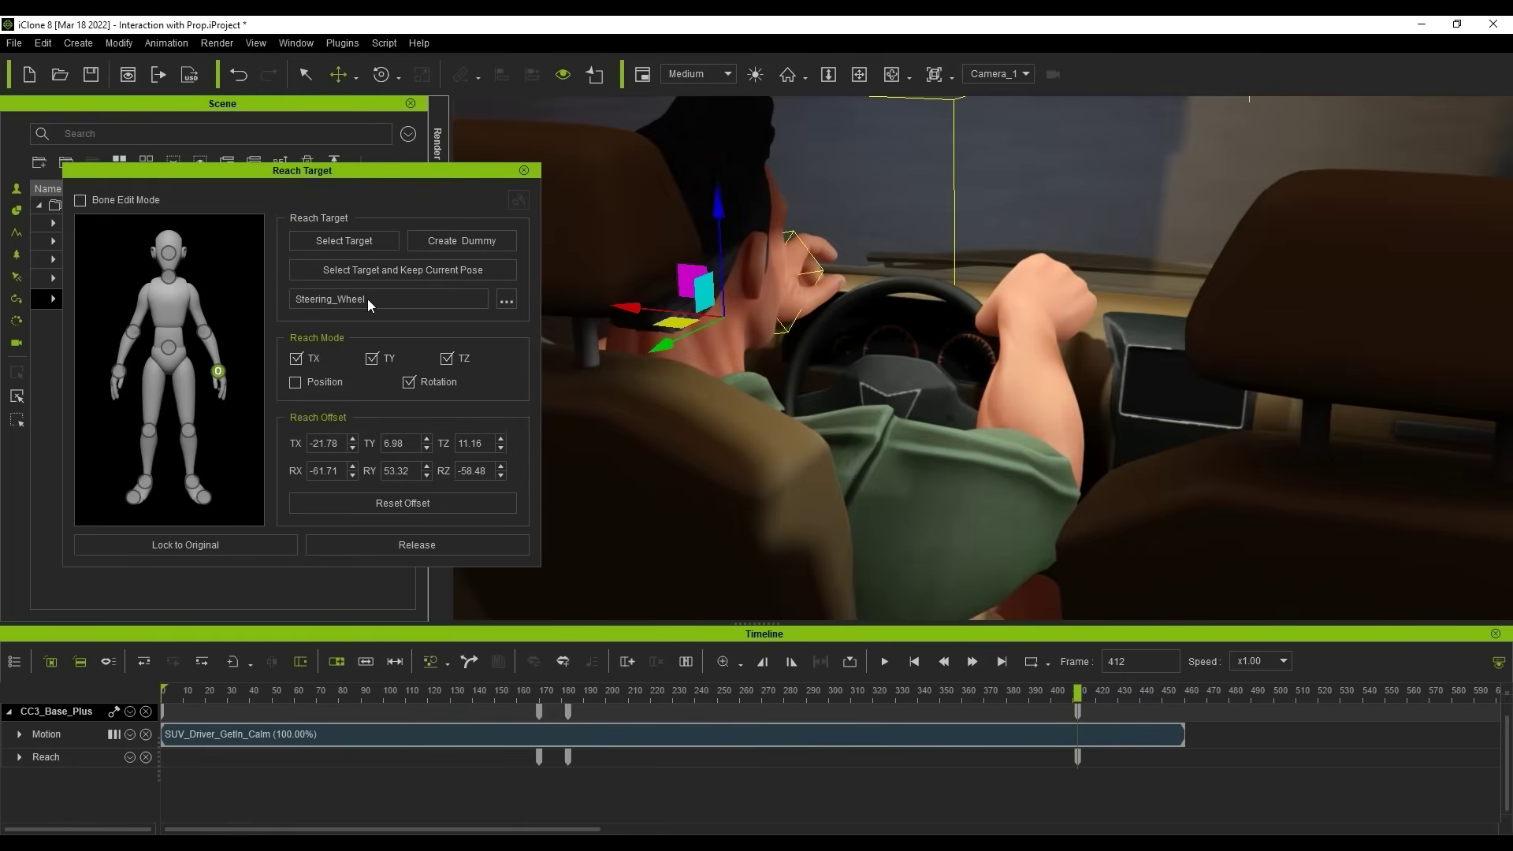
left_click_drag(636, 306, 780, 242)
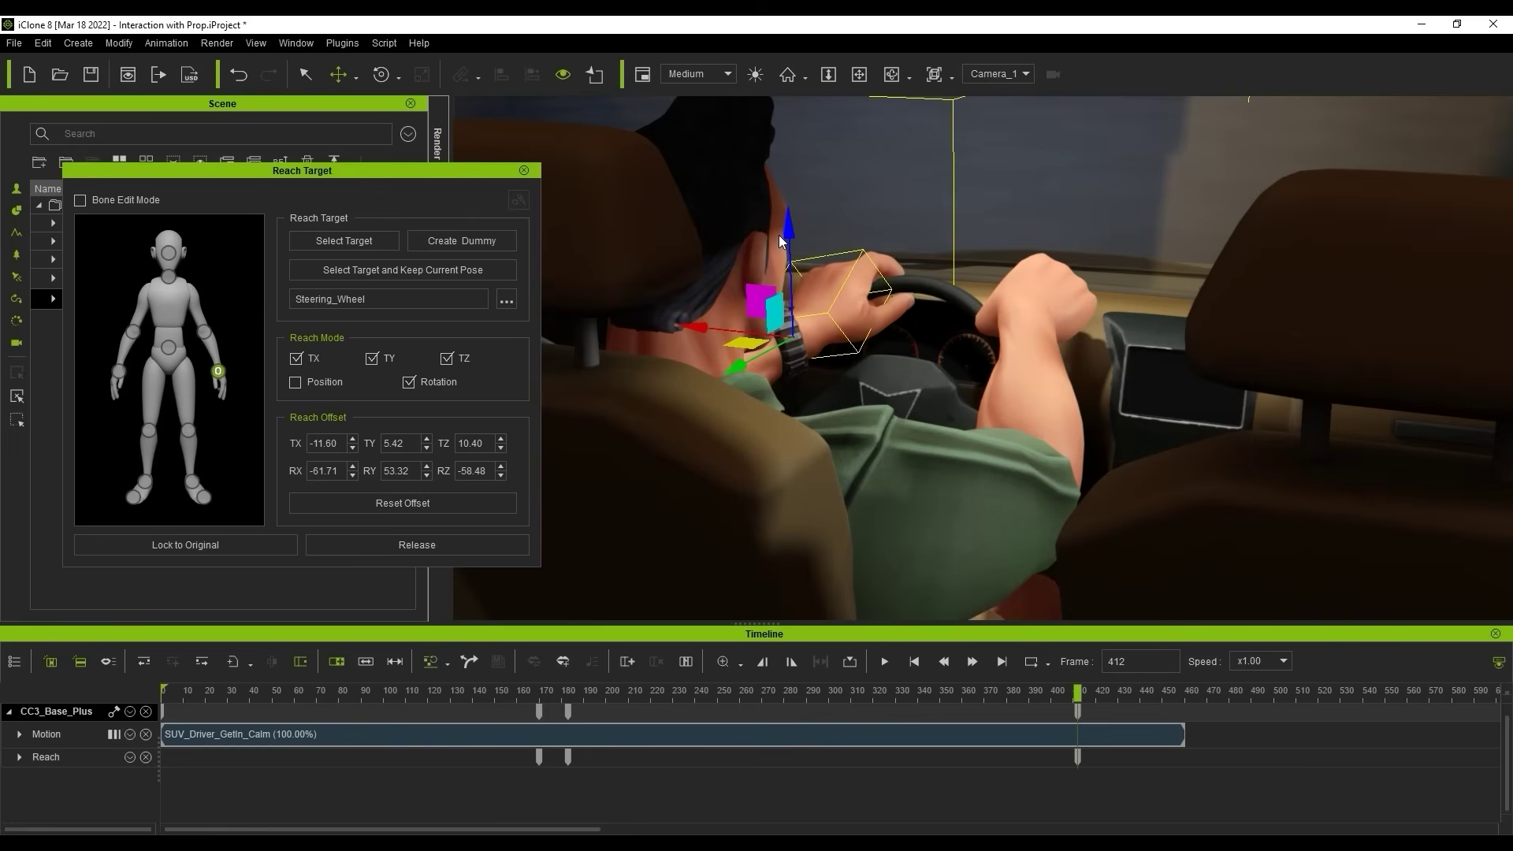
Step: Lock the other hand to Steering_Wheel the same way, shift it along the rim, and scrub to check
left_click(118, 370)
left_click(471, 270)
left_click(948, 294)
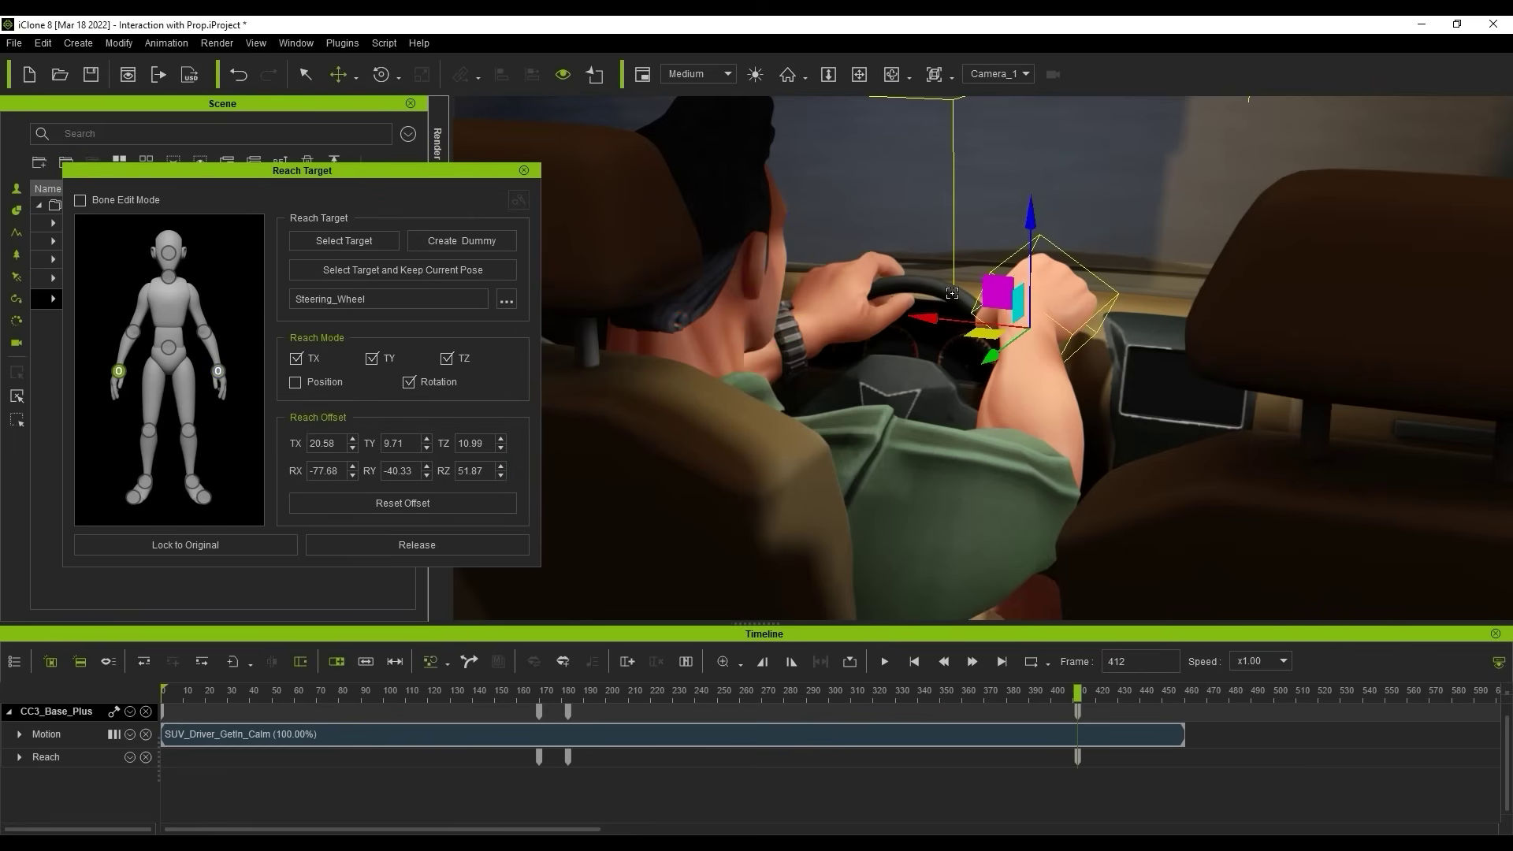
left_click_drag(900, 317, 866, 324)
left_click_drag(1077, 692, 1108, 696)
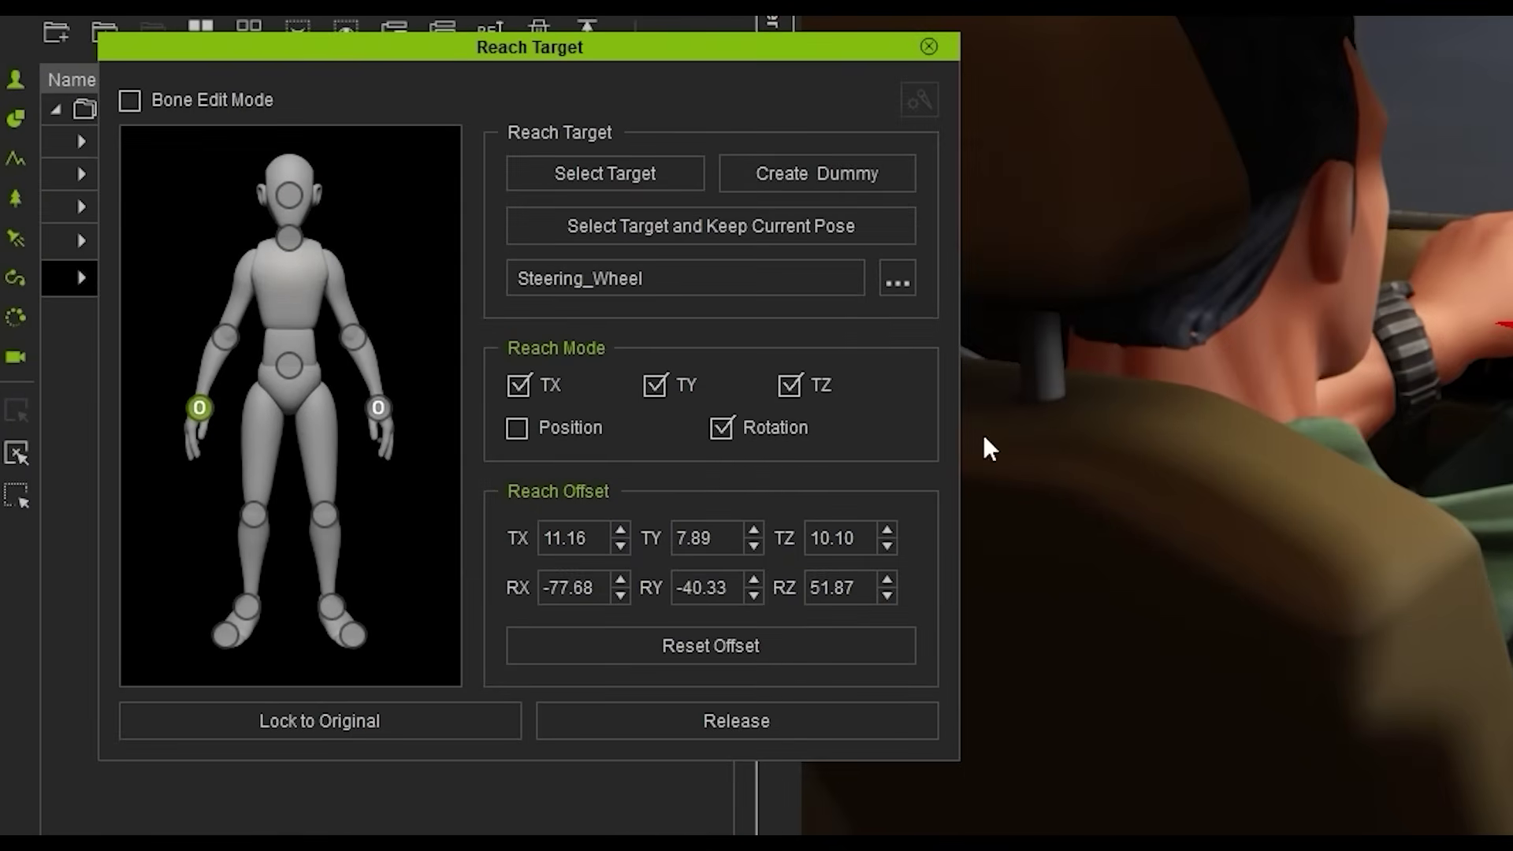
Step: Rotate Steering_Wheel to confirm both hands follow, undo the turn, and reselect the driver
left_click(929, 47)
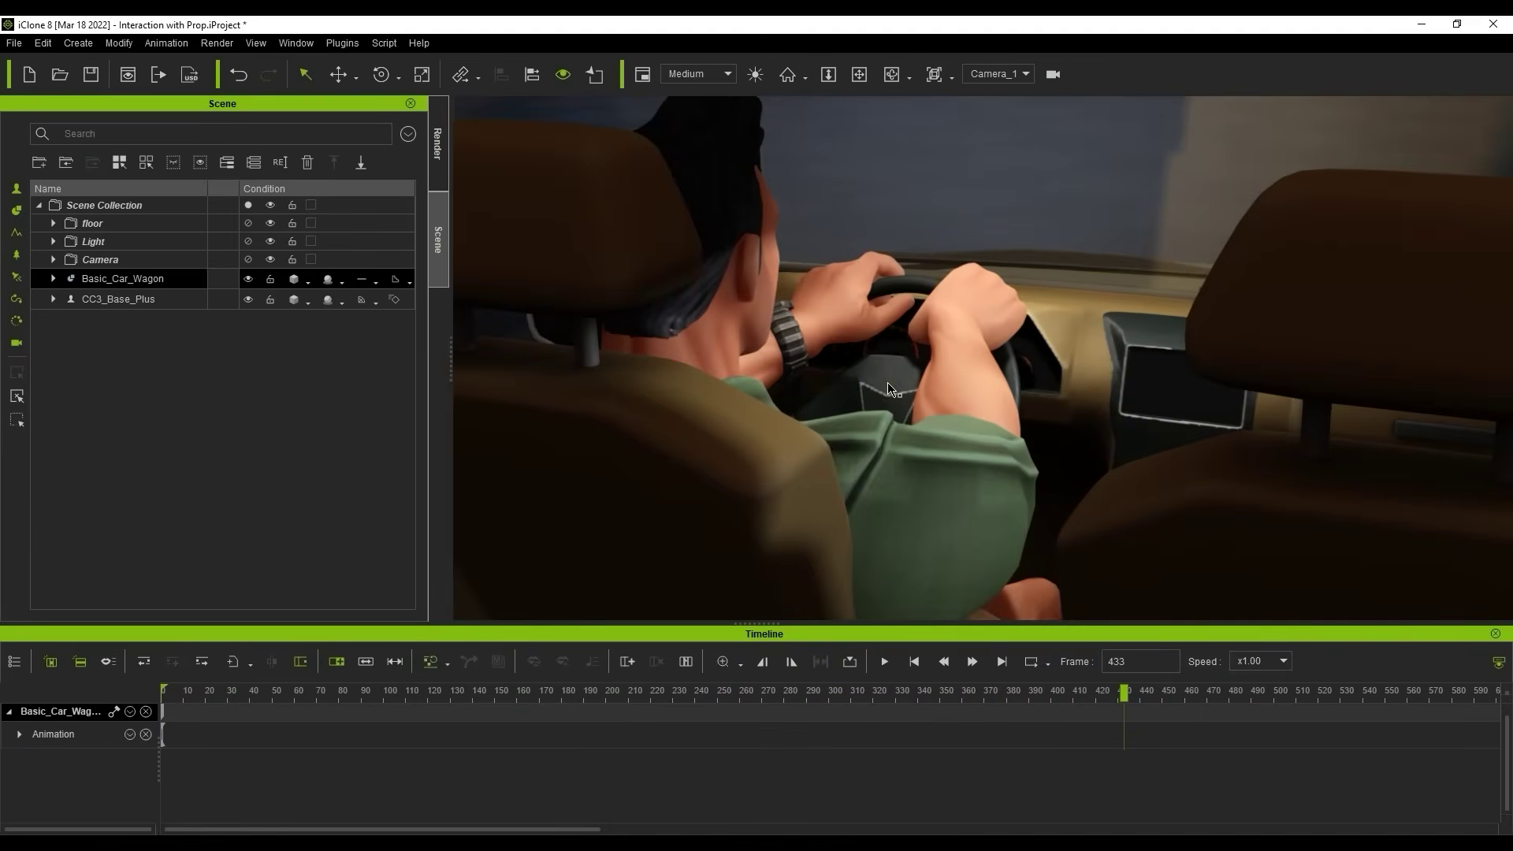
left_click(888, 389)
key("e")
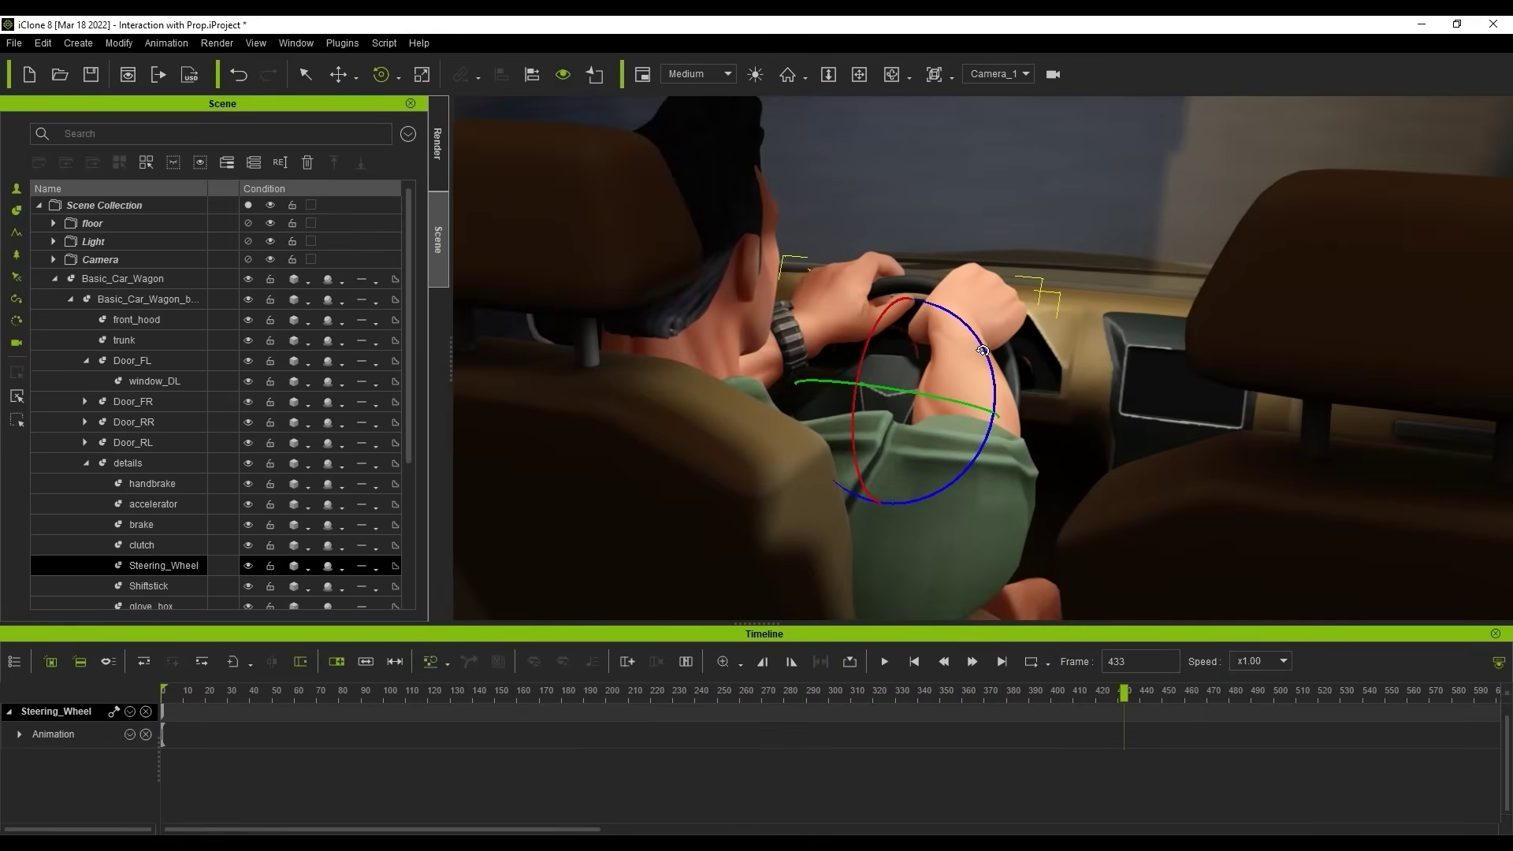
mouse_move(980, 337)
left_mouse_down()
mouse_move(992, 378)
mouse_move(967, 339)
mouse_move(991, 370)
mouse_move(981, 362)
left_mouse_up()
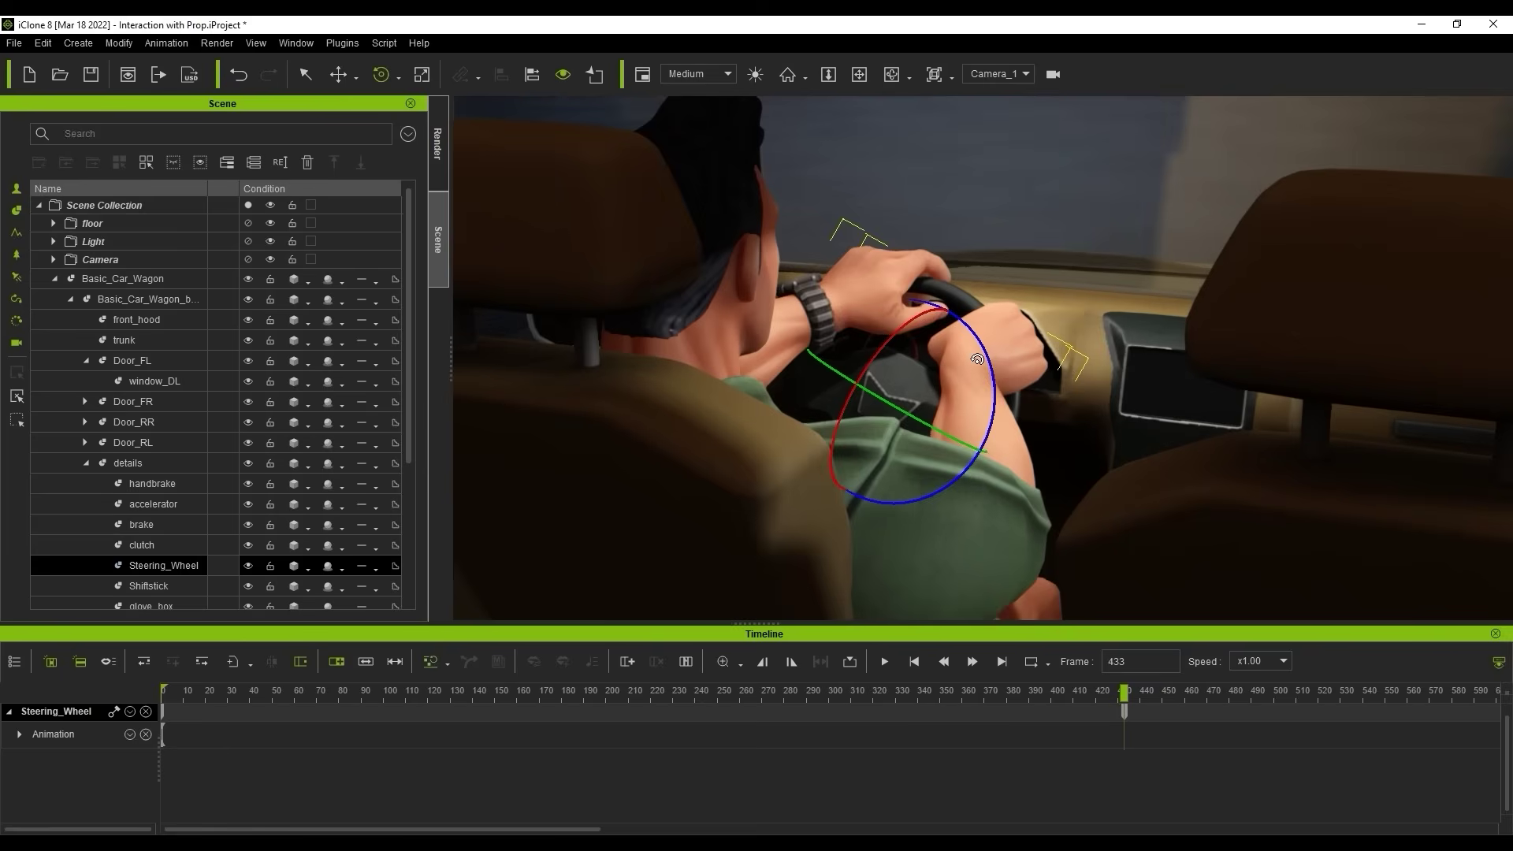
key("ctrl+z")
left_click(938, 467)
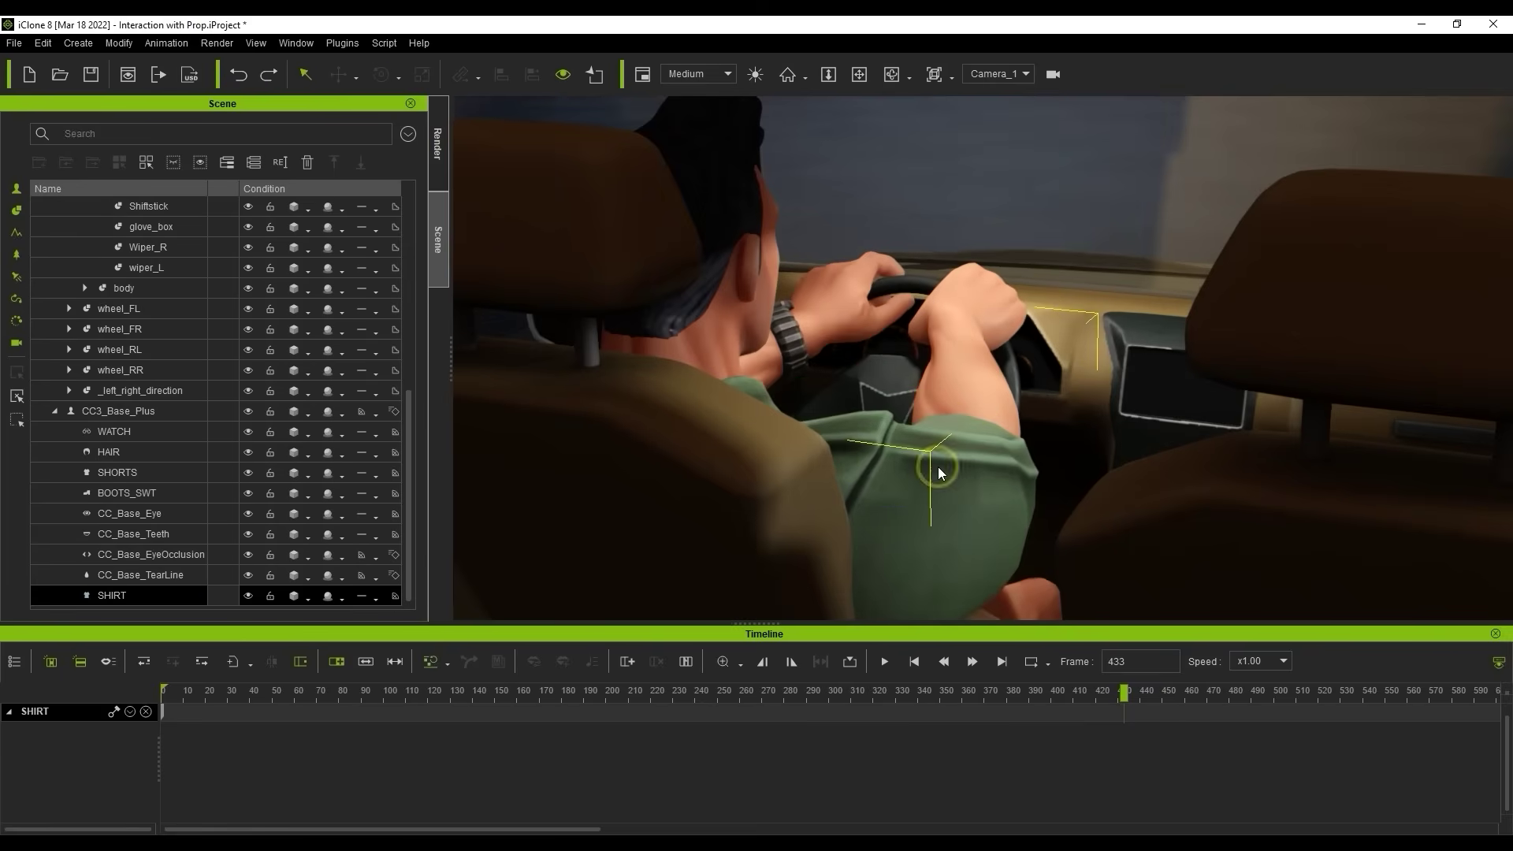
Step: For the right hand's wheel reach at frame 412, enable Position under Reach Mode
left_click(180, 45)
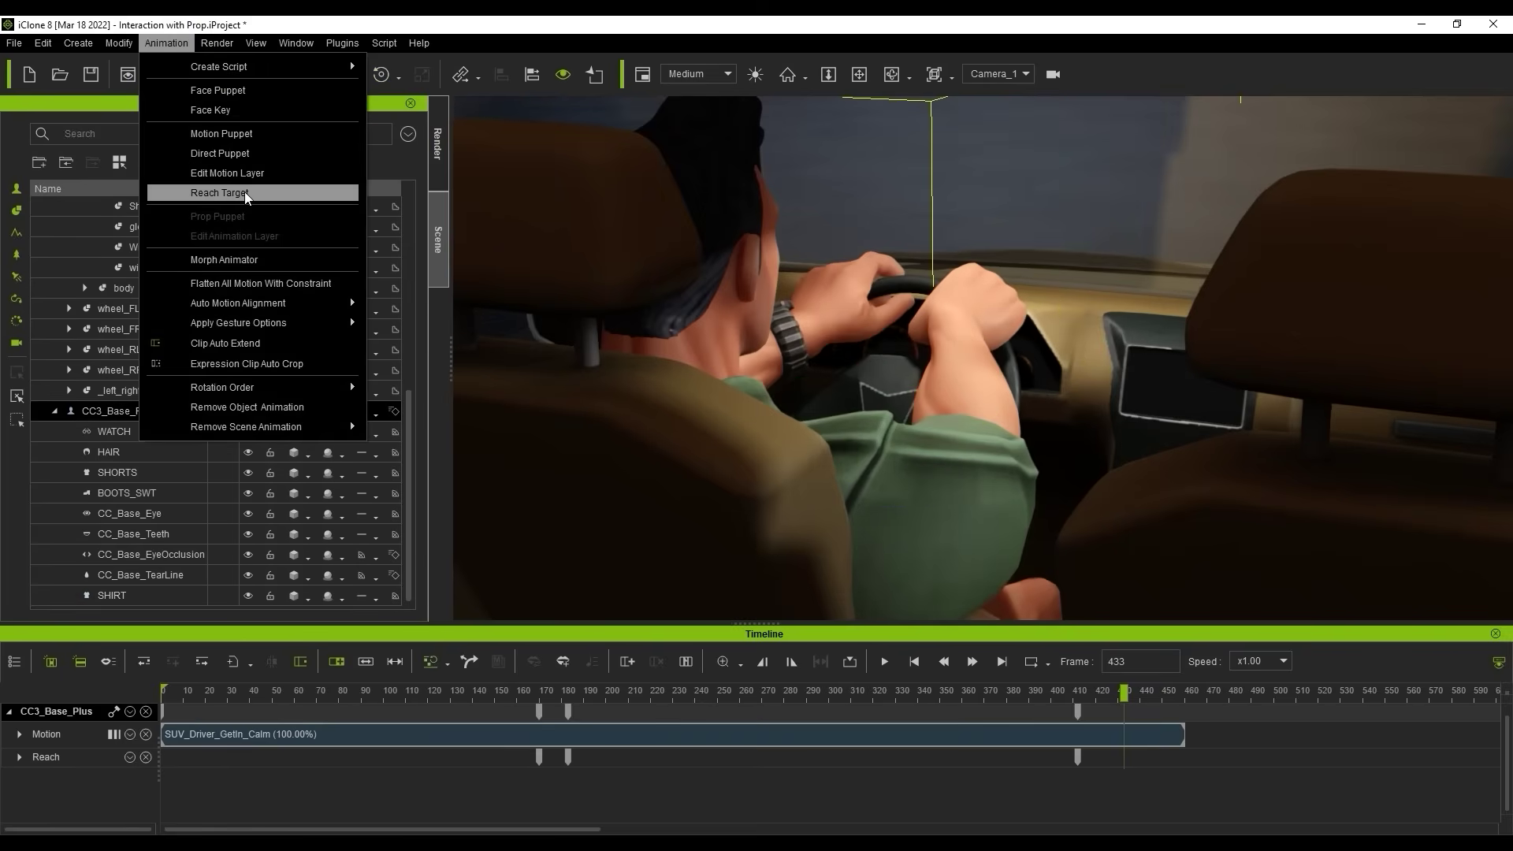
left_click(221, 192)
left_click(217, 372)
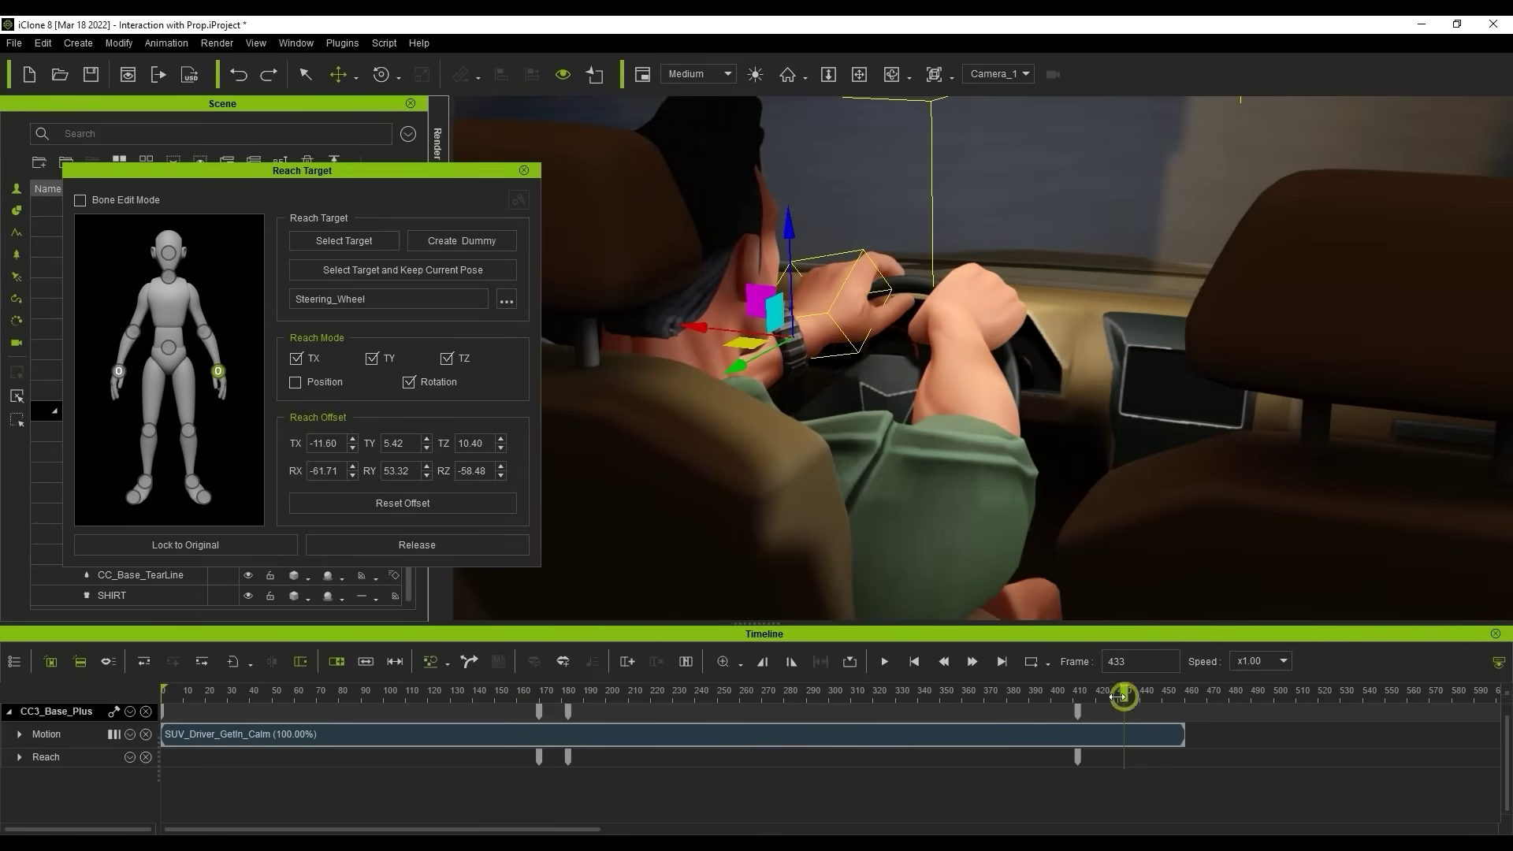
left_click(1082, 692)
left_click(297, 383)
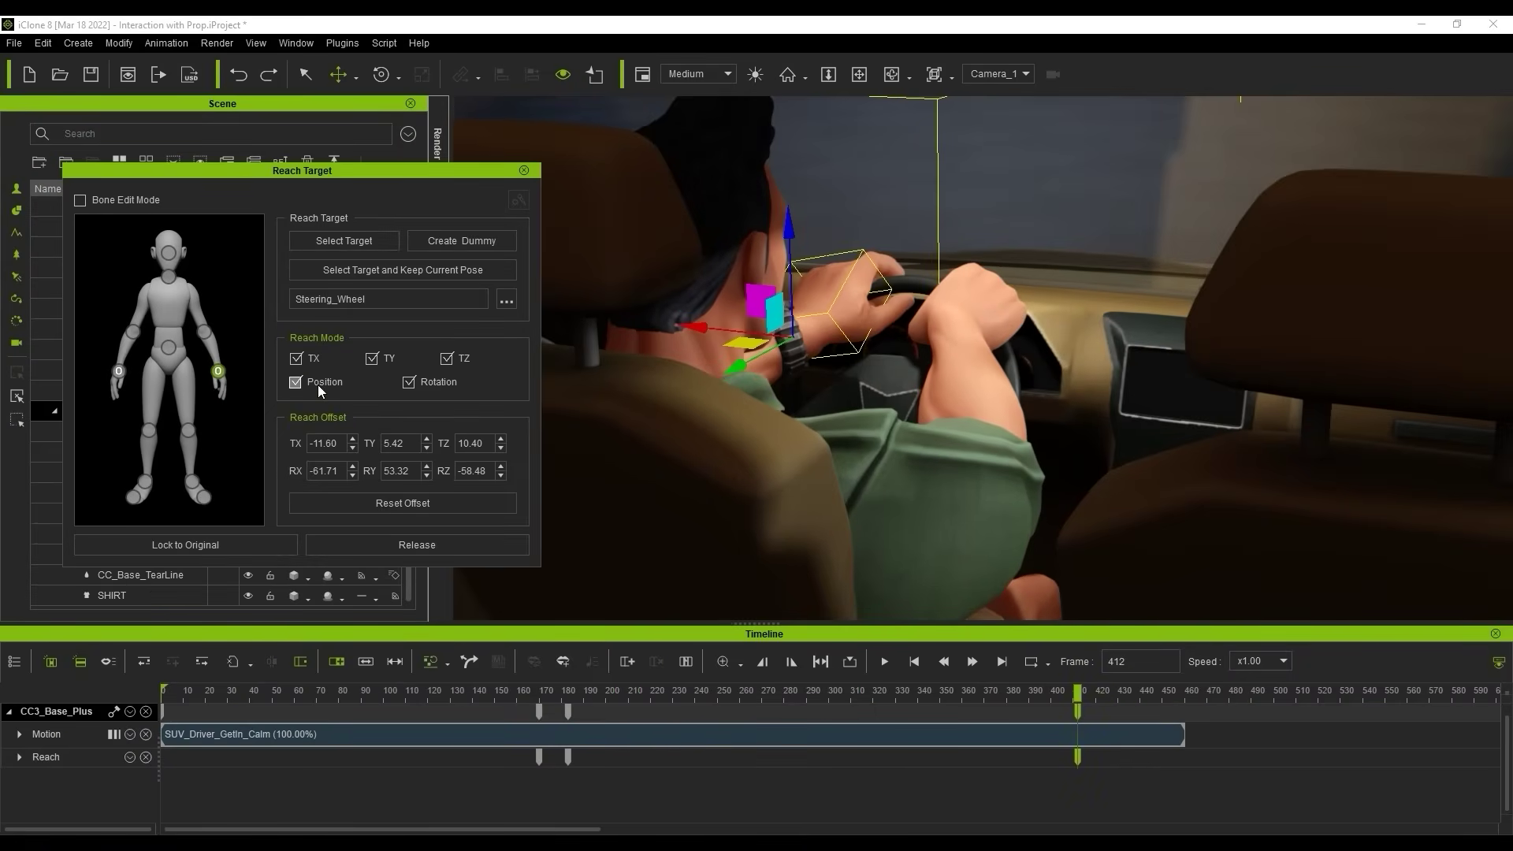
Step: Close the Reach Target settings and lean the driver's chest forward using Edit Motion Layer
left_click(524, 170)
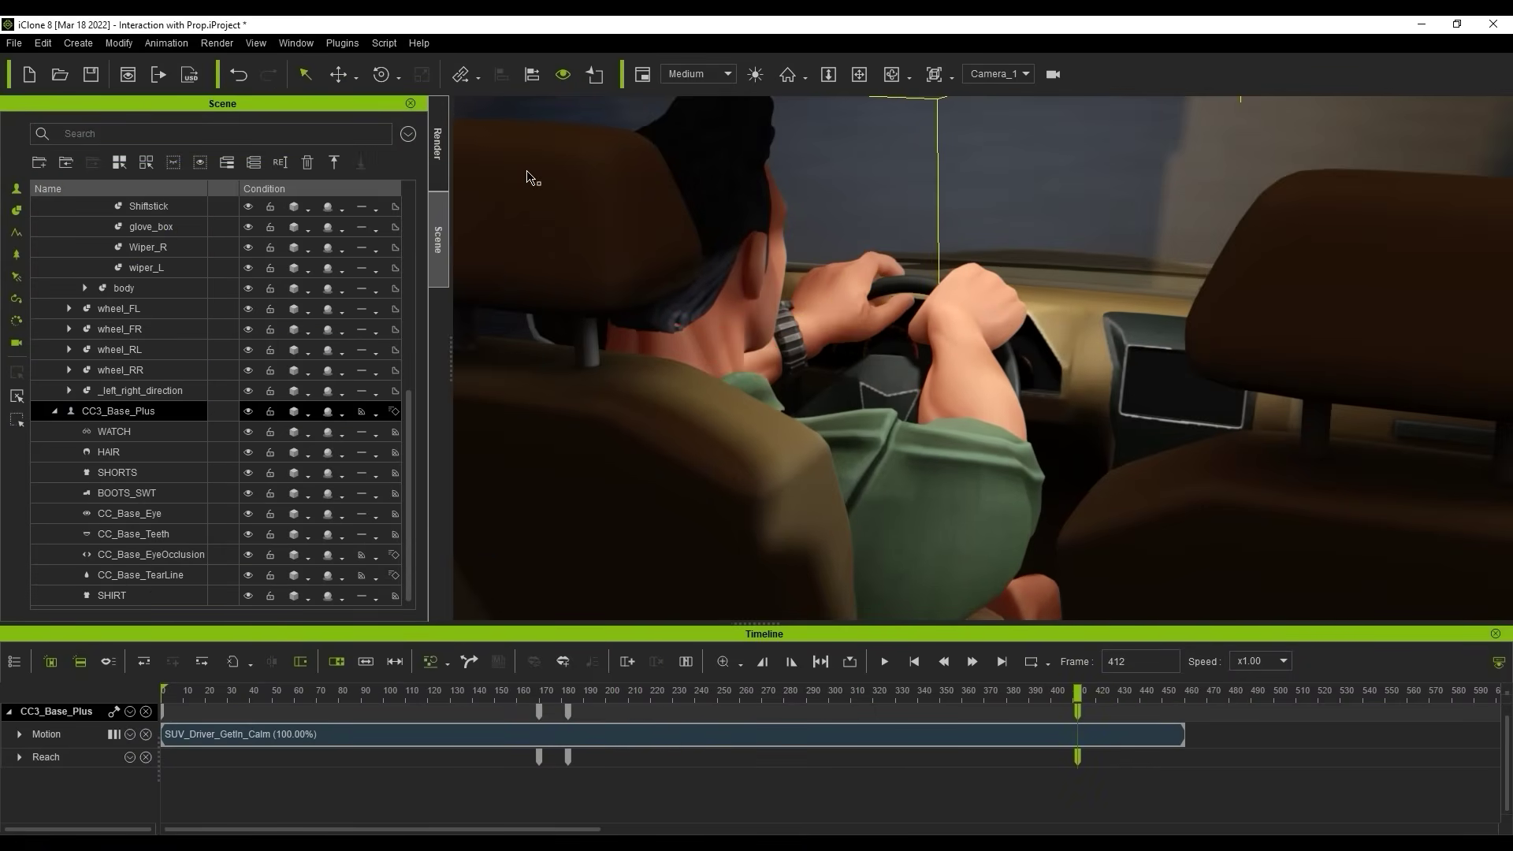
left_click(166, 43)
left_click(228, 173)
left_click(267, 239)
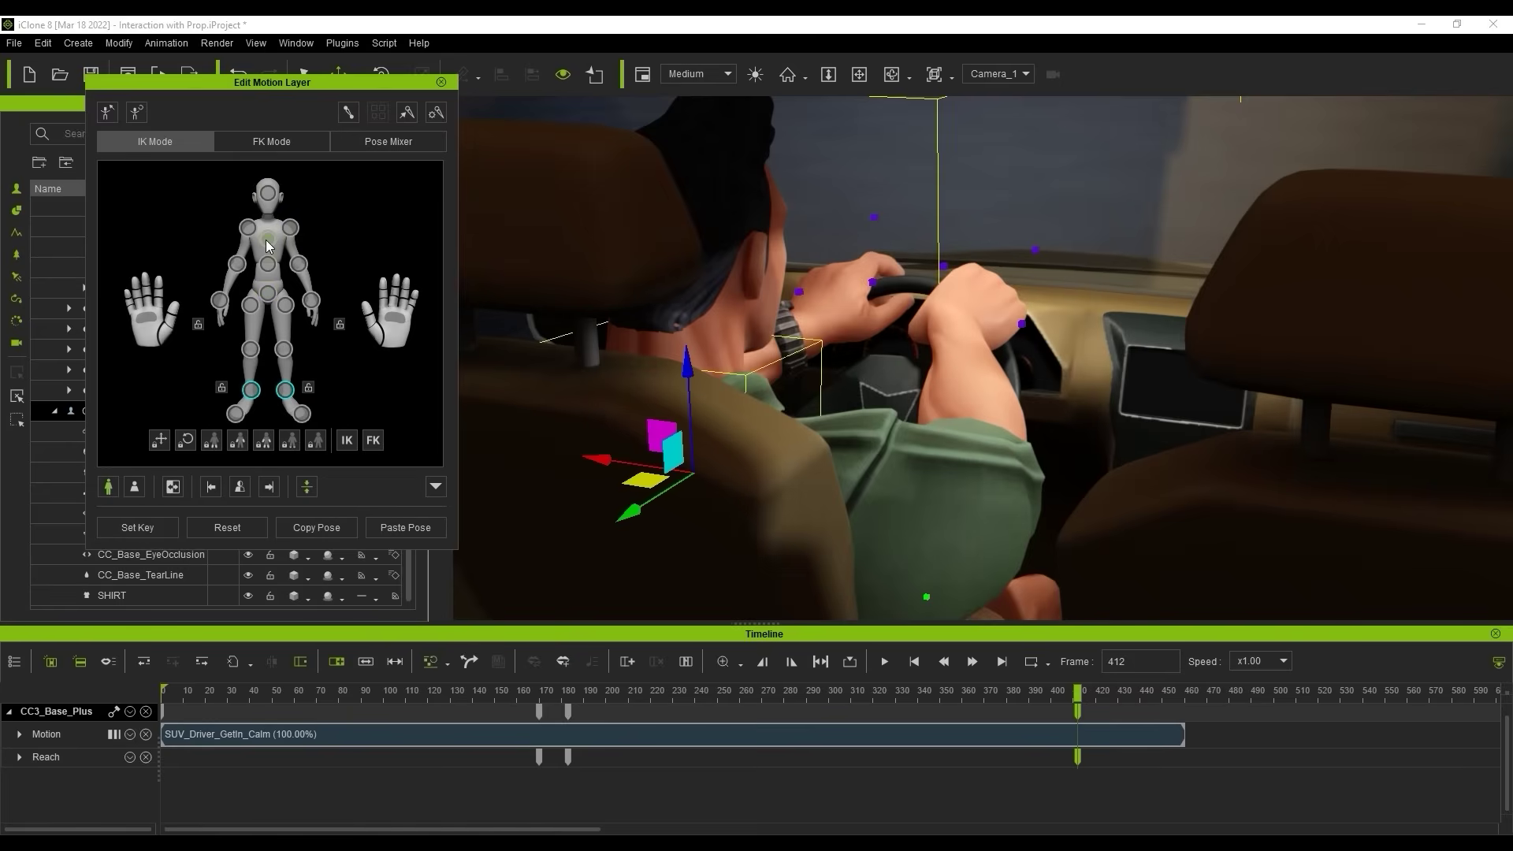
left_click_drag(631, 512, 540, 477)
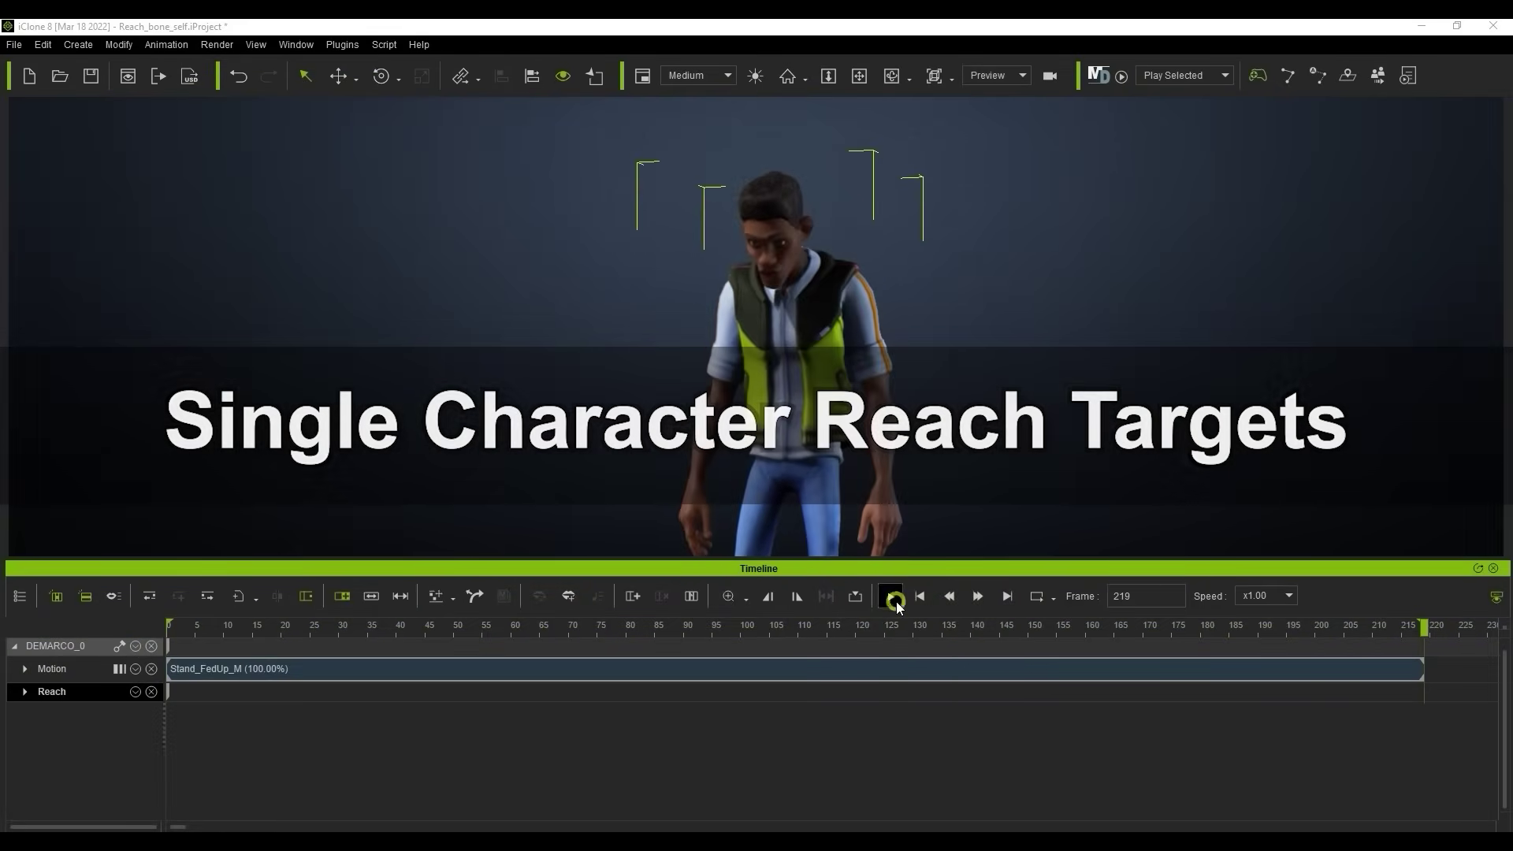
Step: Play the Stand_FedUp_M clip, stop it, and scrub to frame 20 where his hands clutch his head
left_click(892, 598)
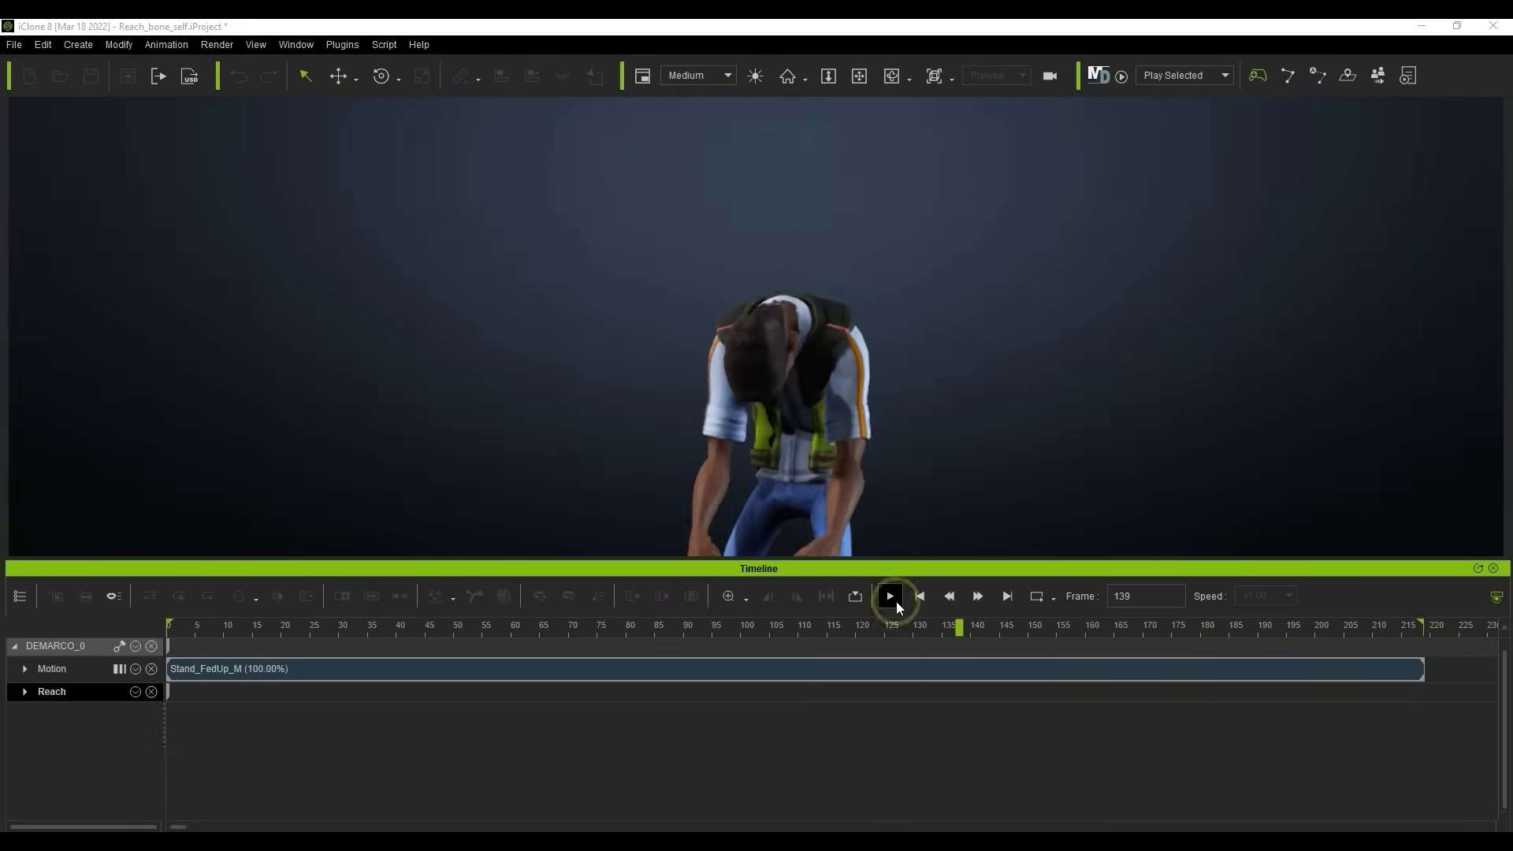
left_click(896, 602)
mouse_move(304, 628)
left_mouse_down()
mouse_move(414, 631)
mouse_move(233, 631)
mouse_move(306, 626)
mouse_move(284, 629)
left_mouse_up()
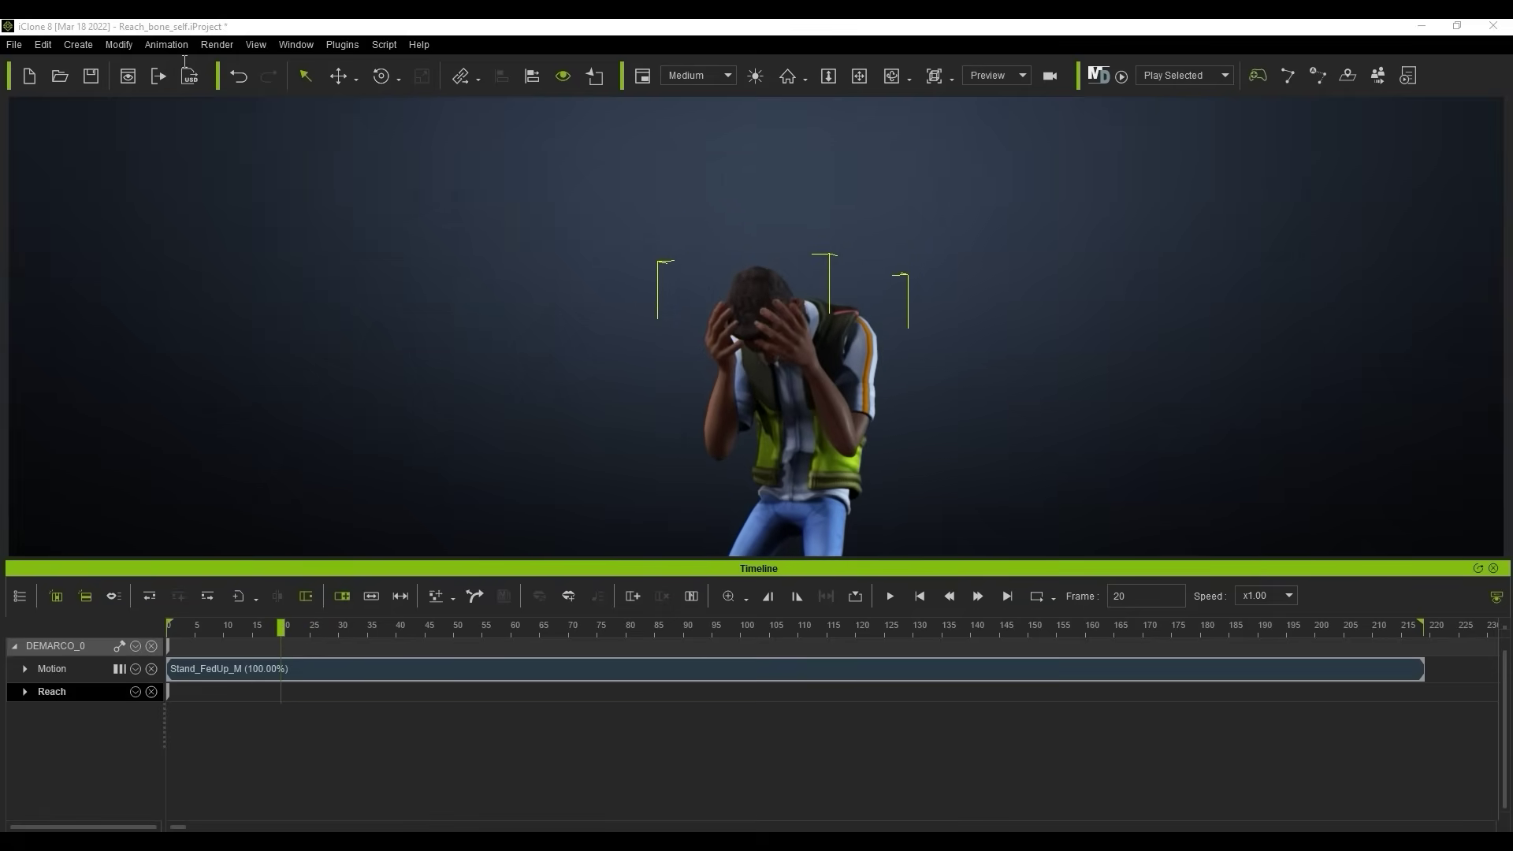
left_click(163, 46)
Step: Reach-lock the left hand to the character's own CC_Base_Head bone, keeping the current pose
left_click(272, 198)
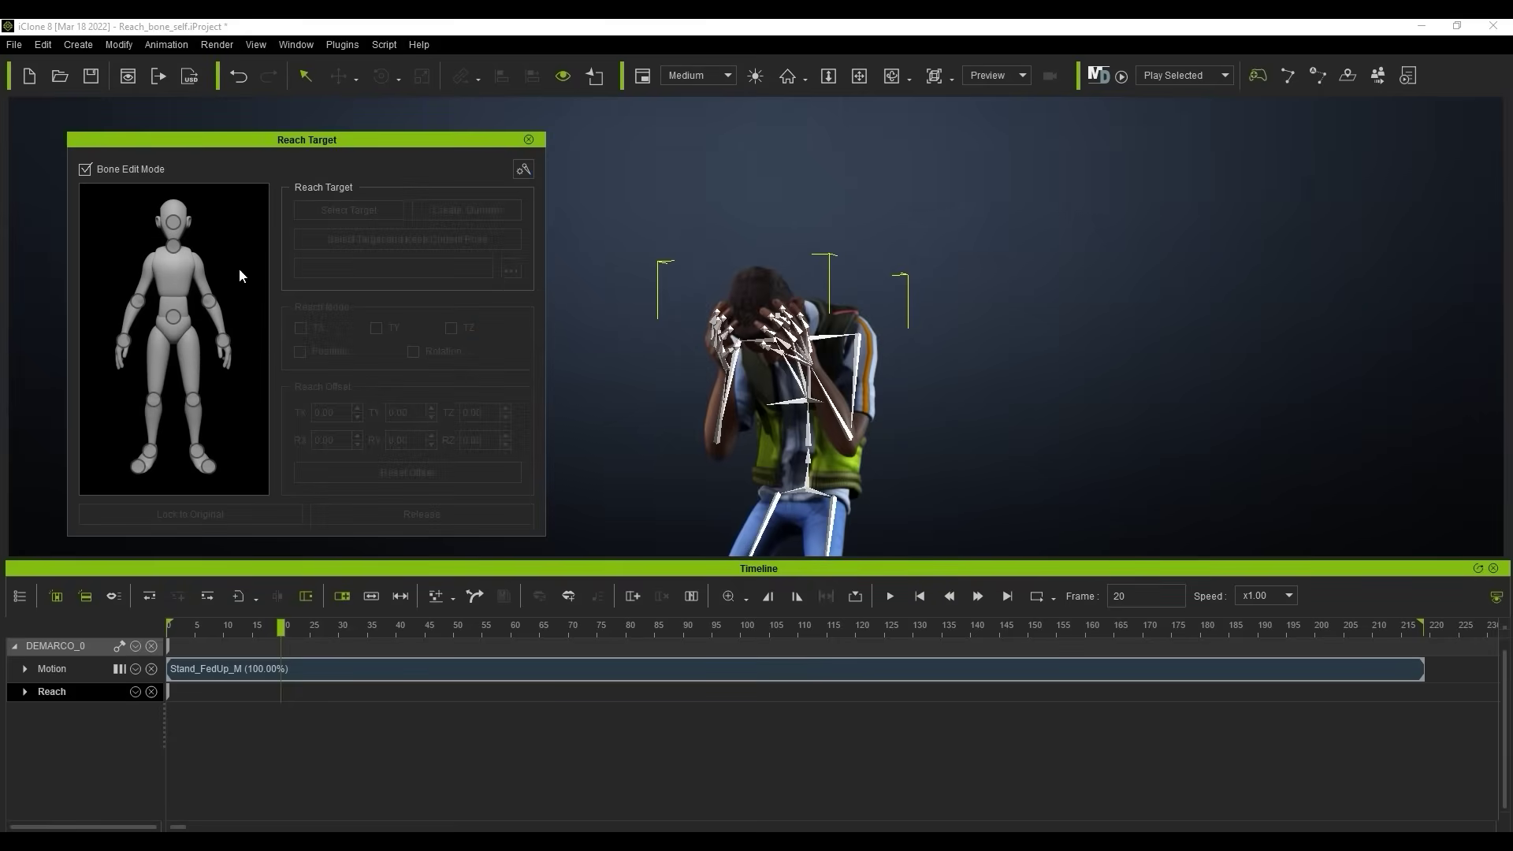
left_click(124, 340)
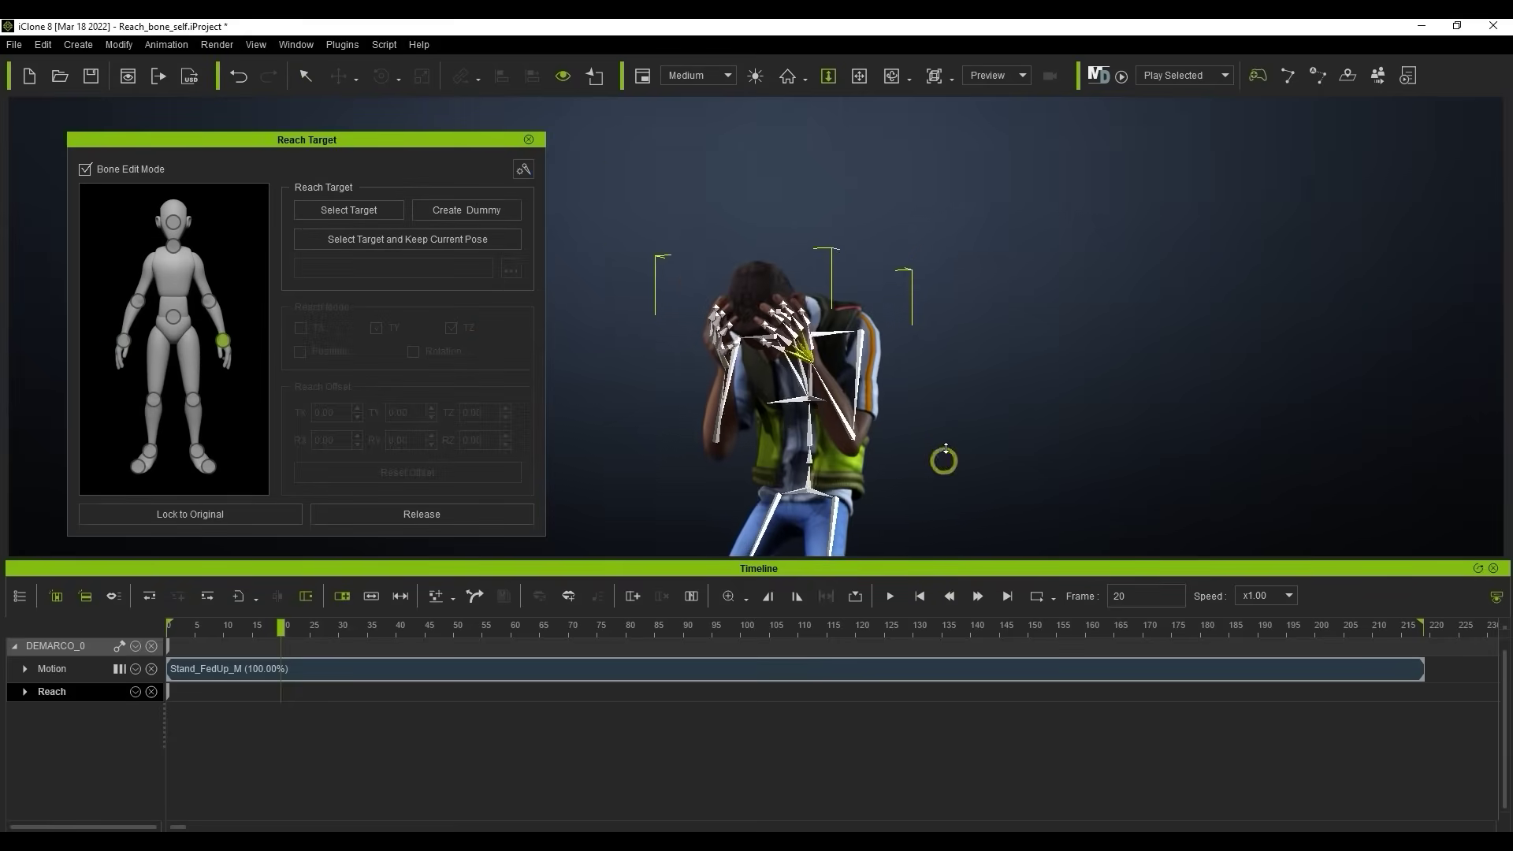
right_click_drag(946, 455, 942, 386, "alt")
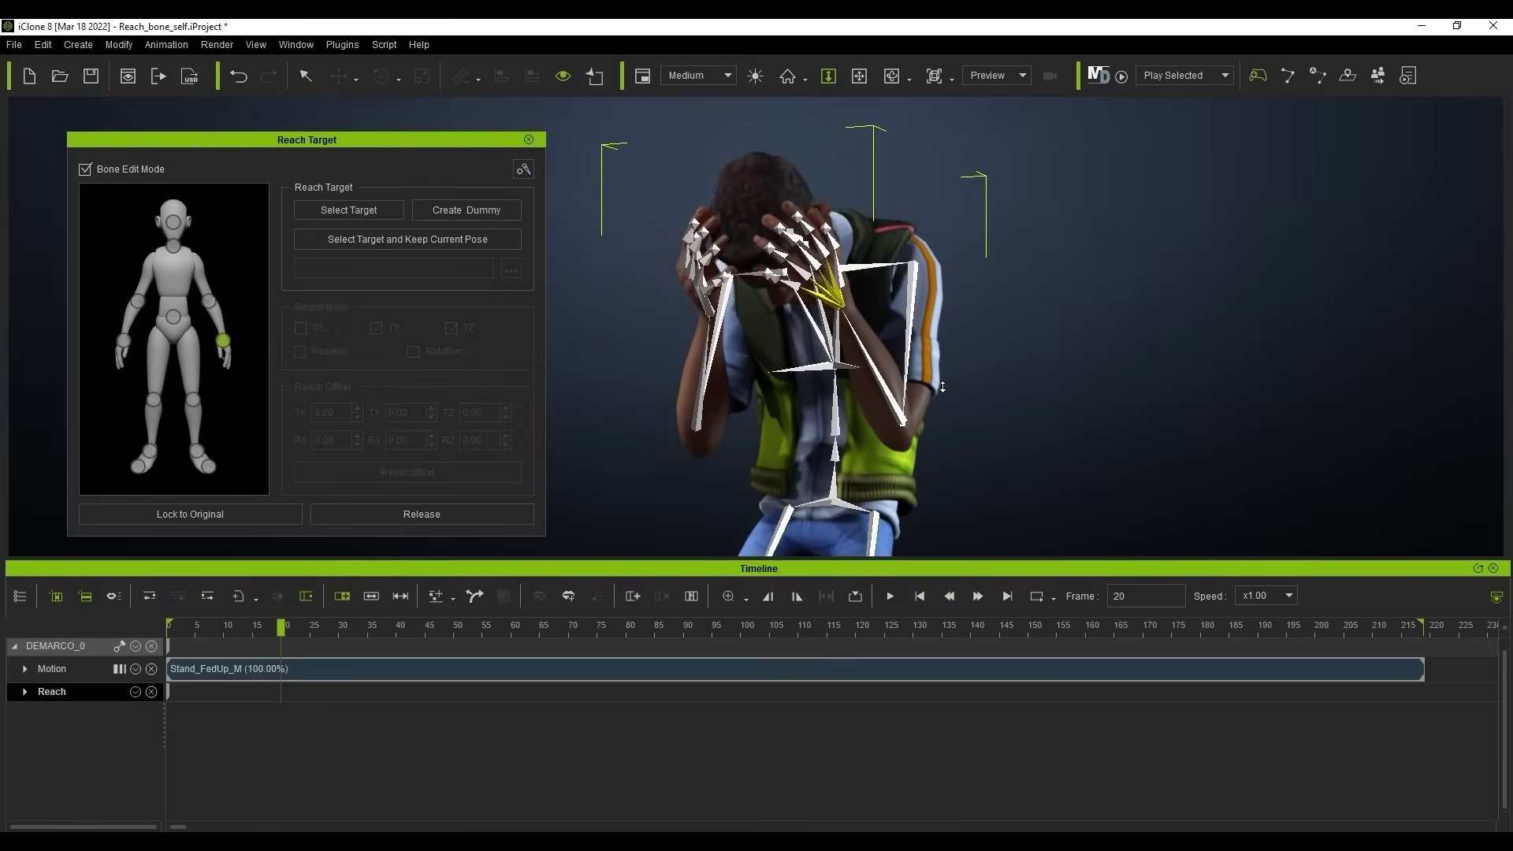
left_click(498, 239)
left_click(755, 198)
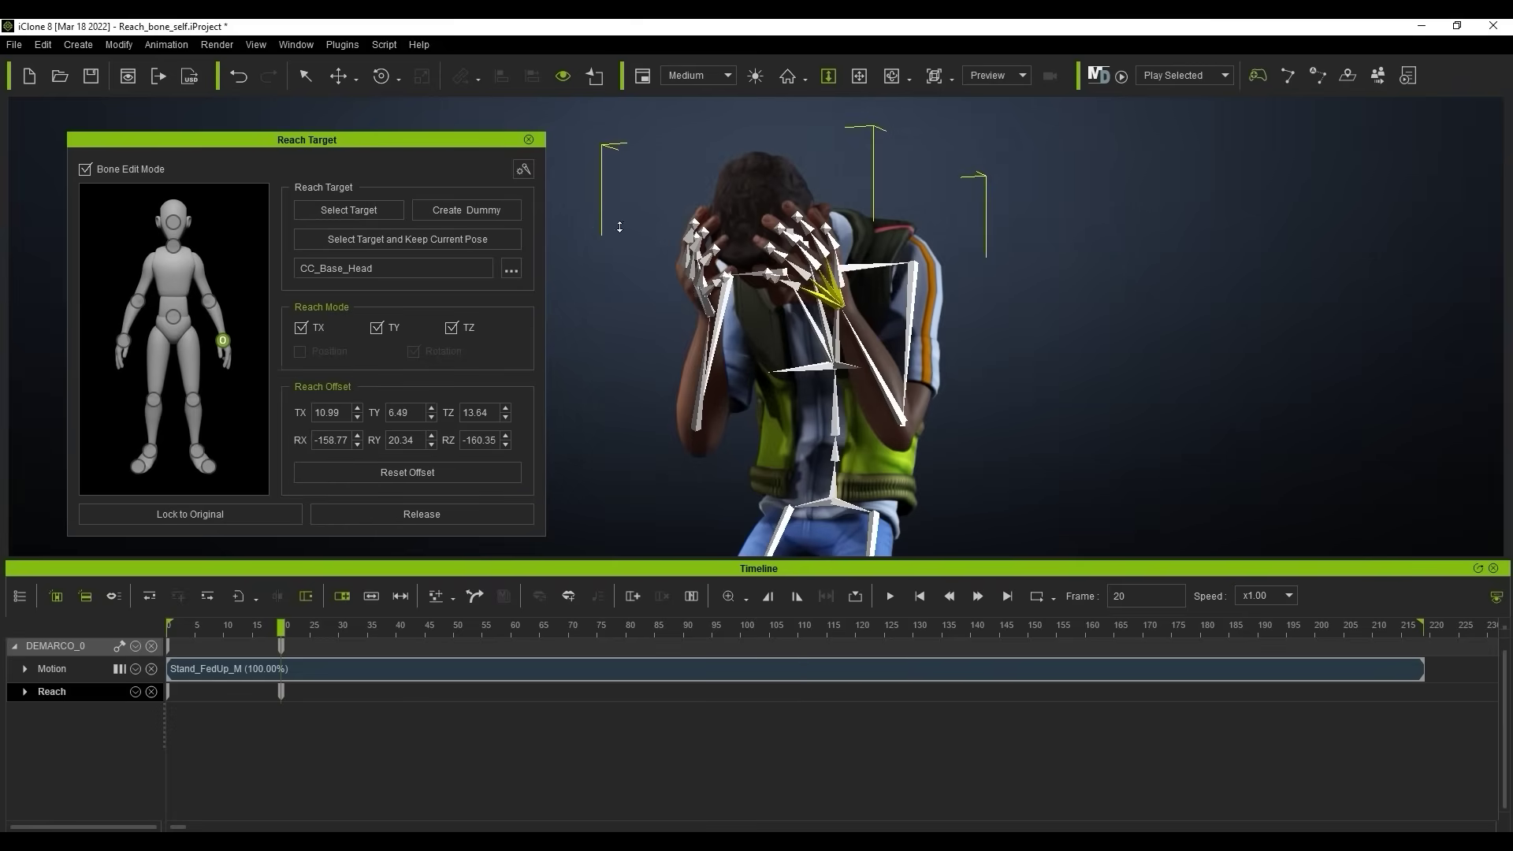
left_click(509, 270)
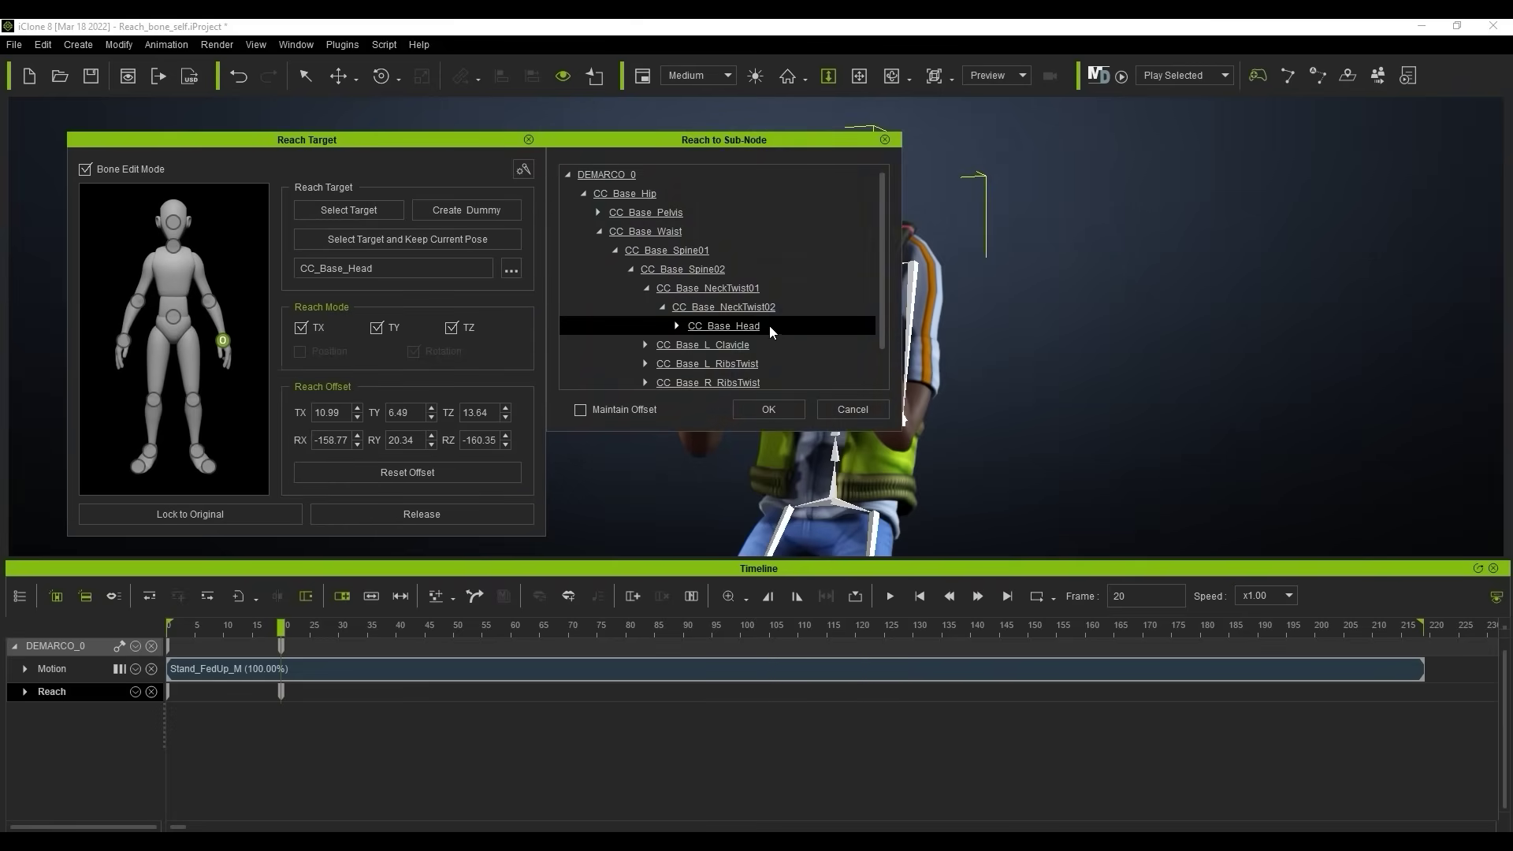
left_click(769, 409)
Step: Reach-lock the right hand to the head as well, keeping its pose, and hide the skeleton overlay
left_click(124, 341)
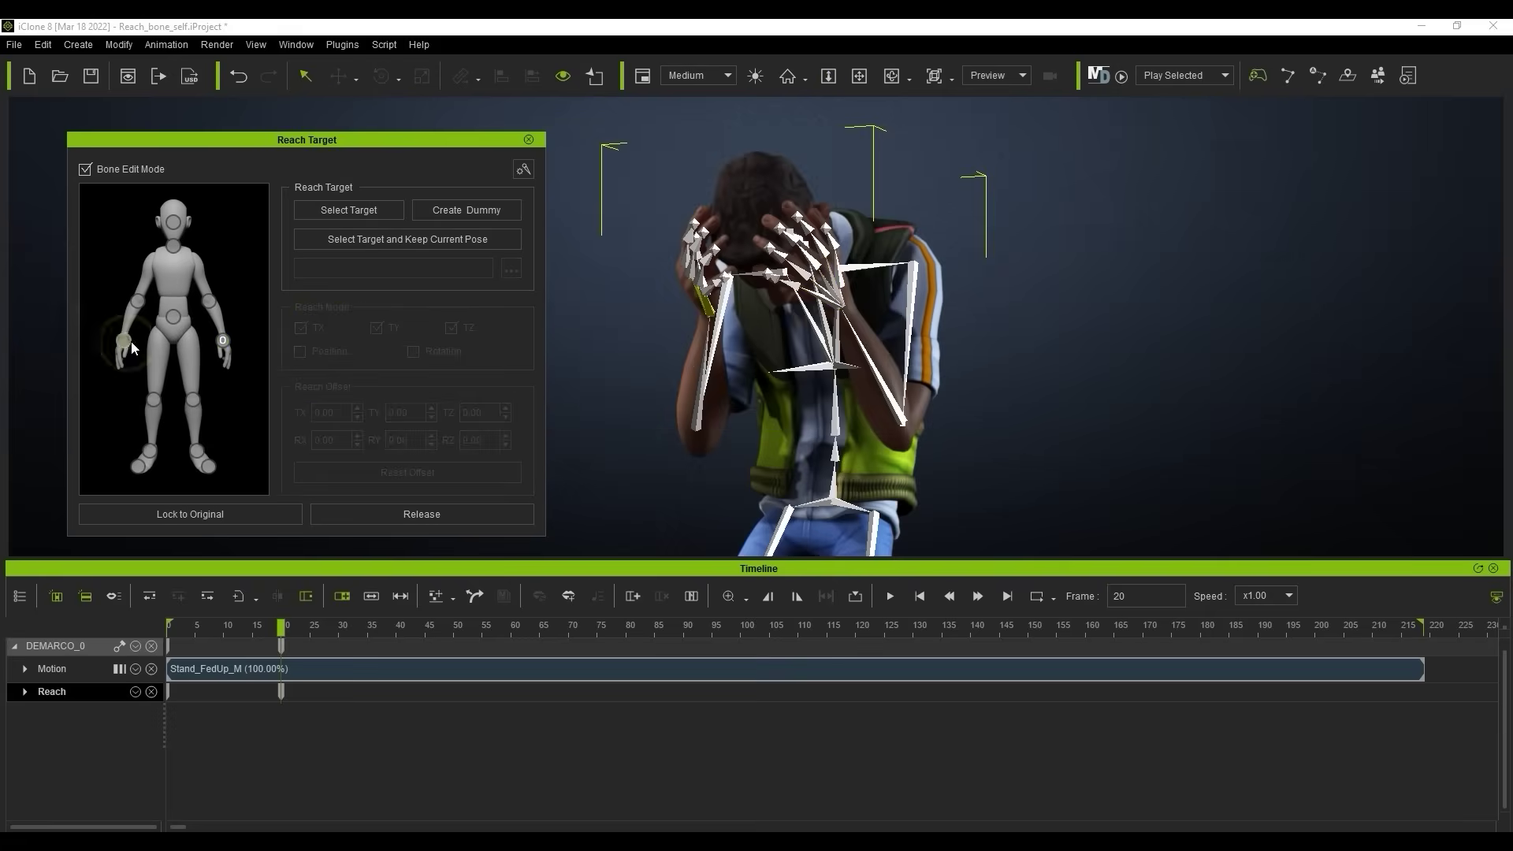
left_click(407, 239)
left_click(762, 192)
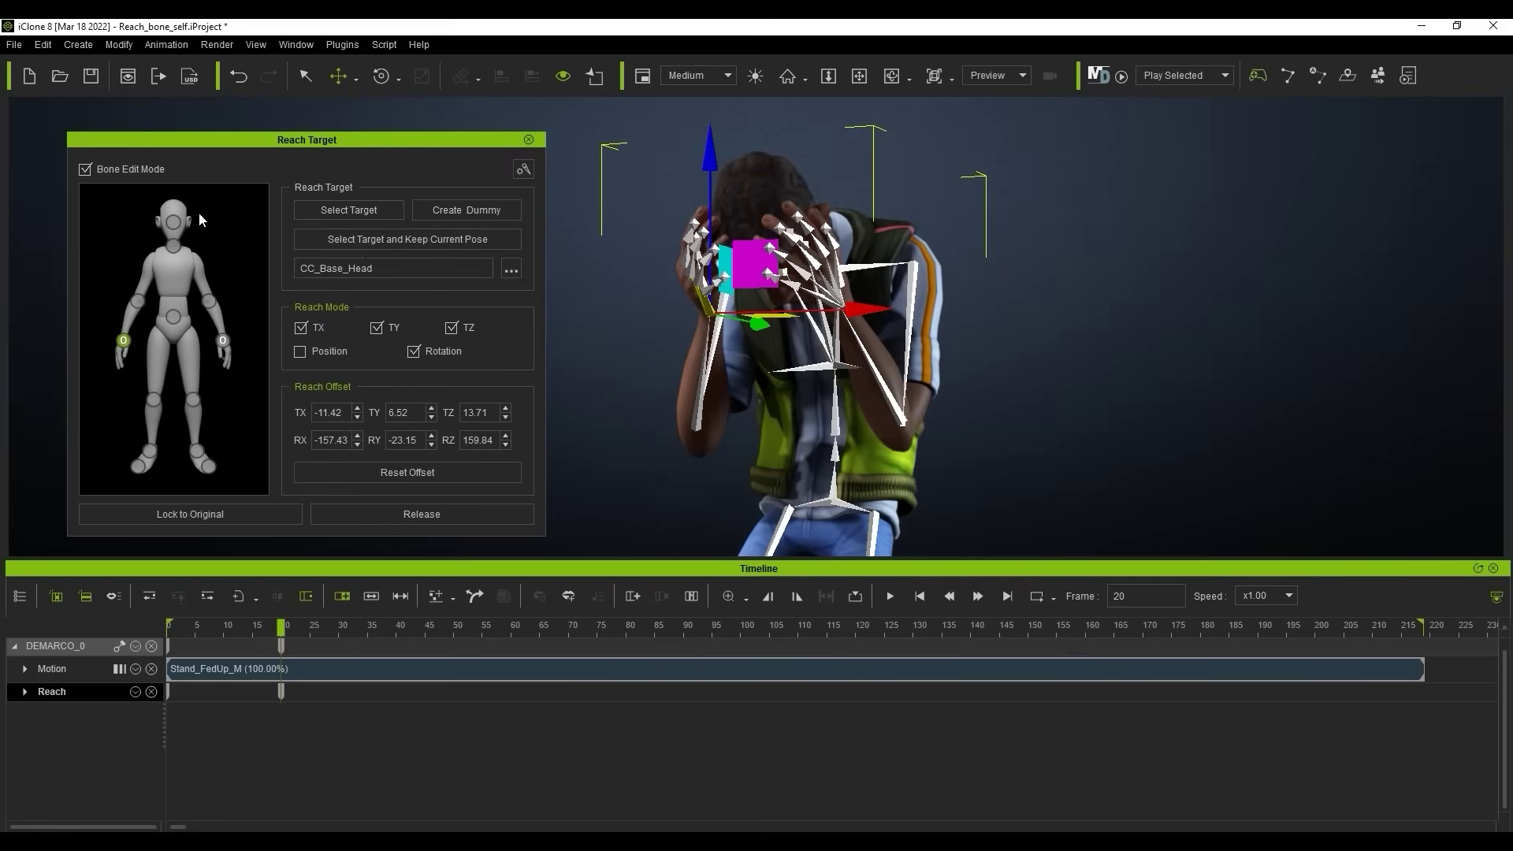
left_click(124, 170)
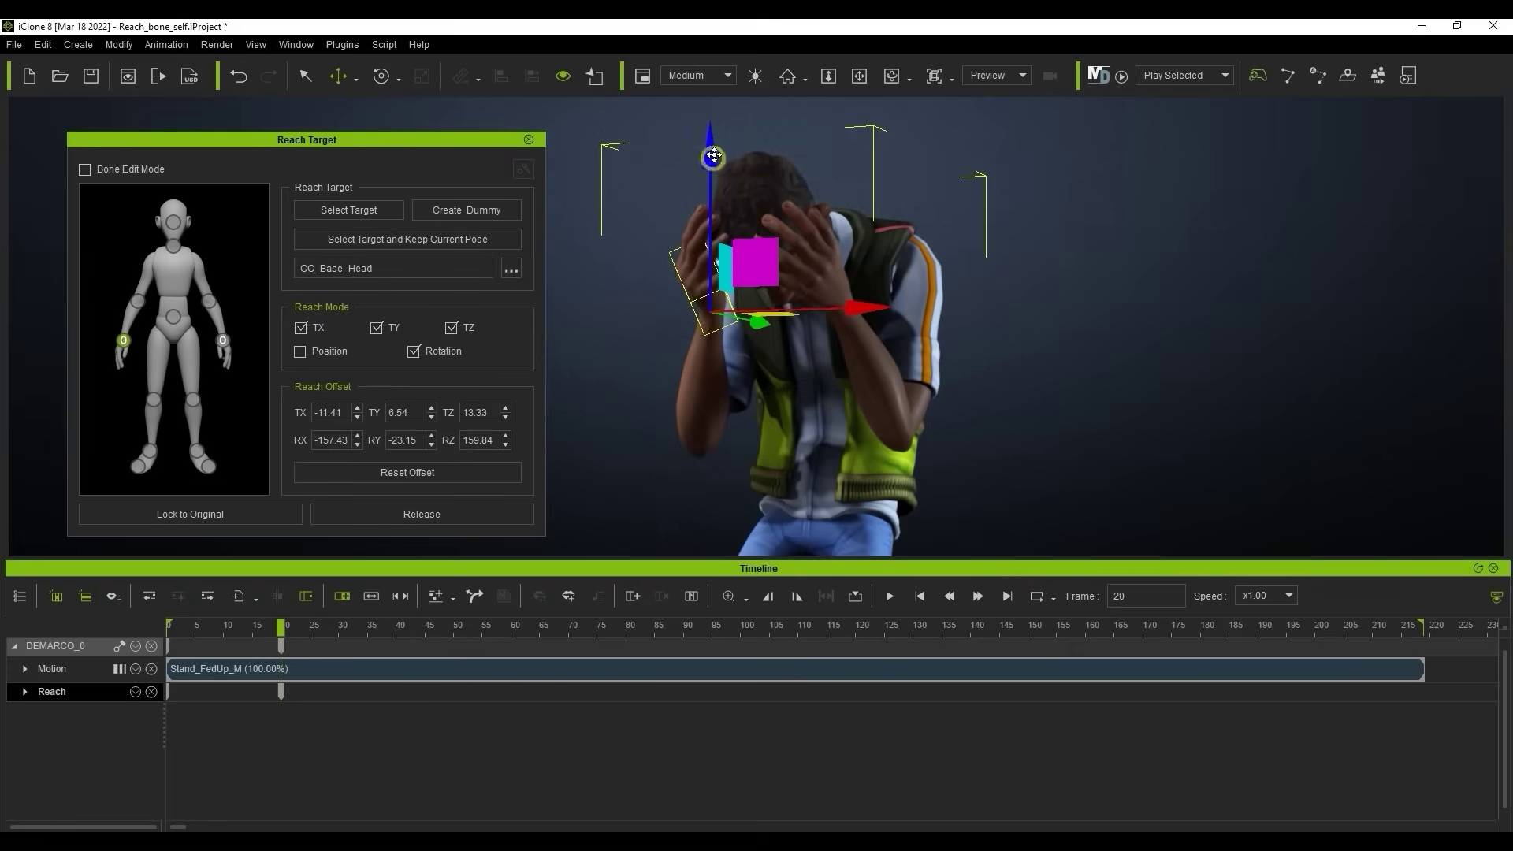
Step: Move and rotate the hands' target dummies on the head, then advance to about frame 133
mouse_move(839, 311)
left_mouse_down()
mouse_move(838, 343)
mouse_move(843, 325)
left_mouse_up()
key("e")
left_click(224, 342)
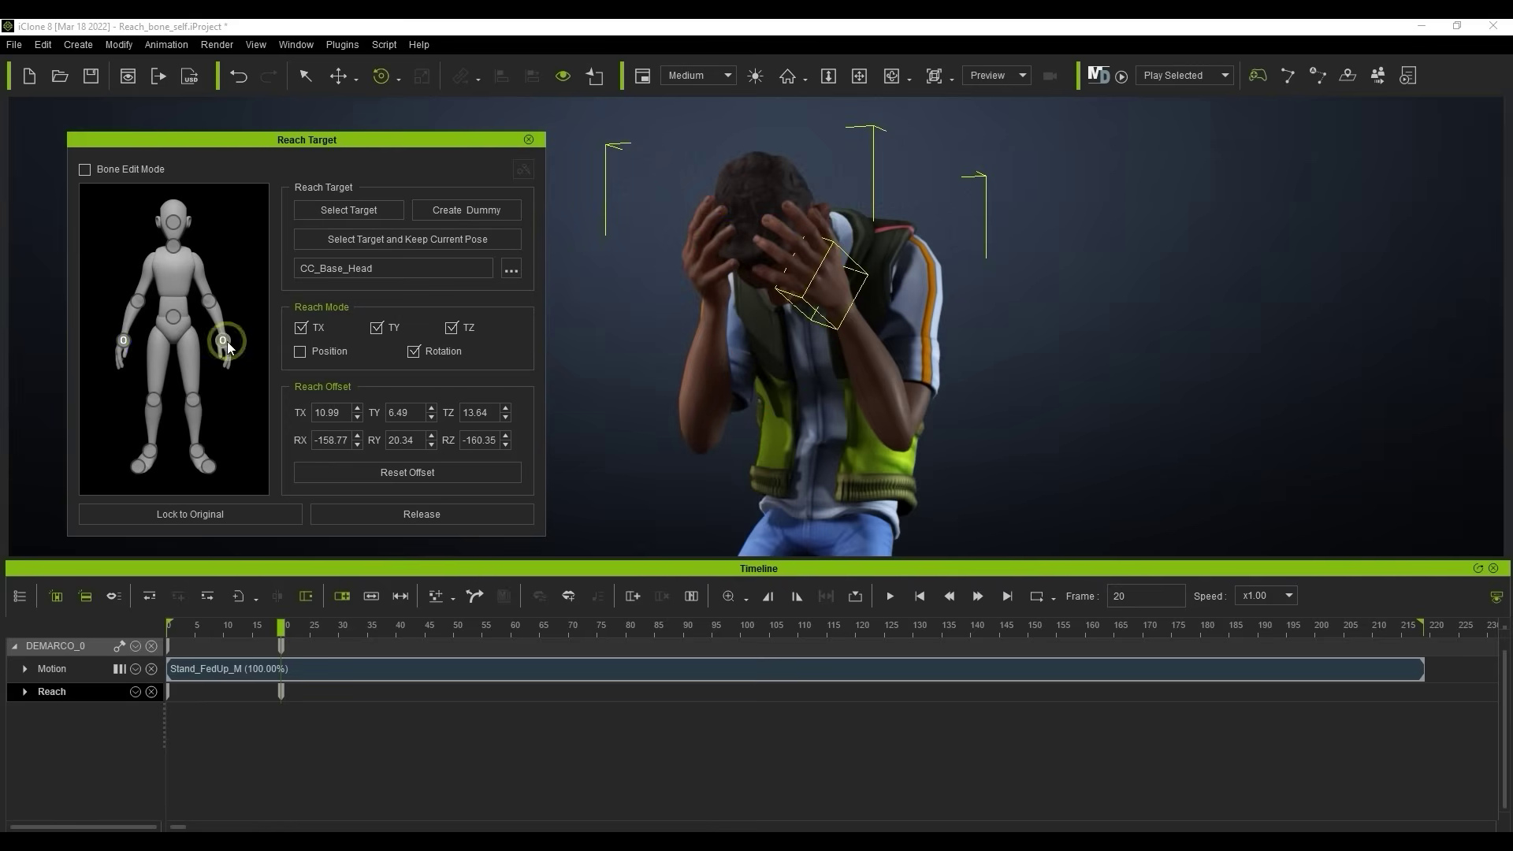
left_click(918, 238)
key("e")
key("w")
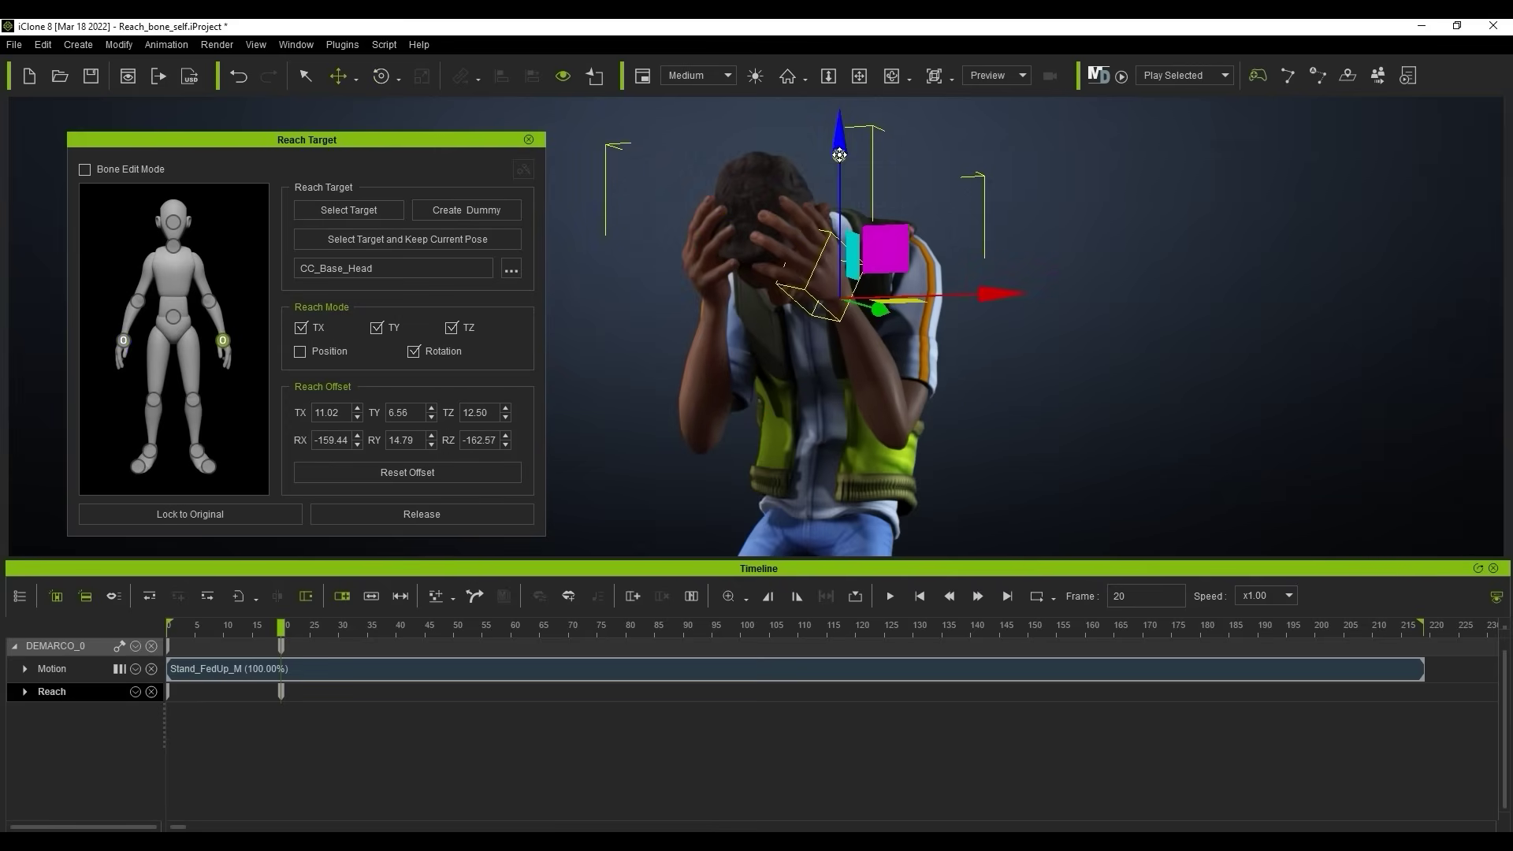
left_click_drag(280, 626, 946, 644)
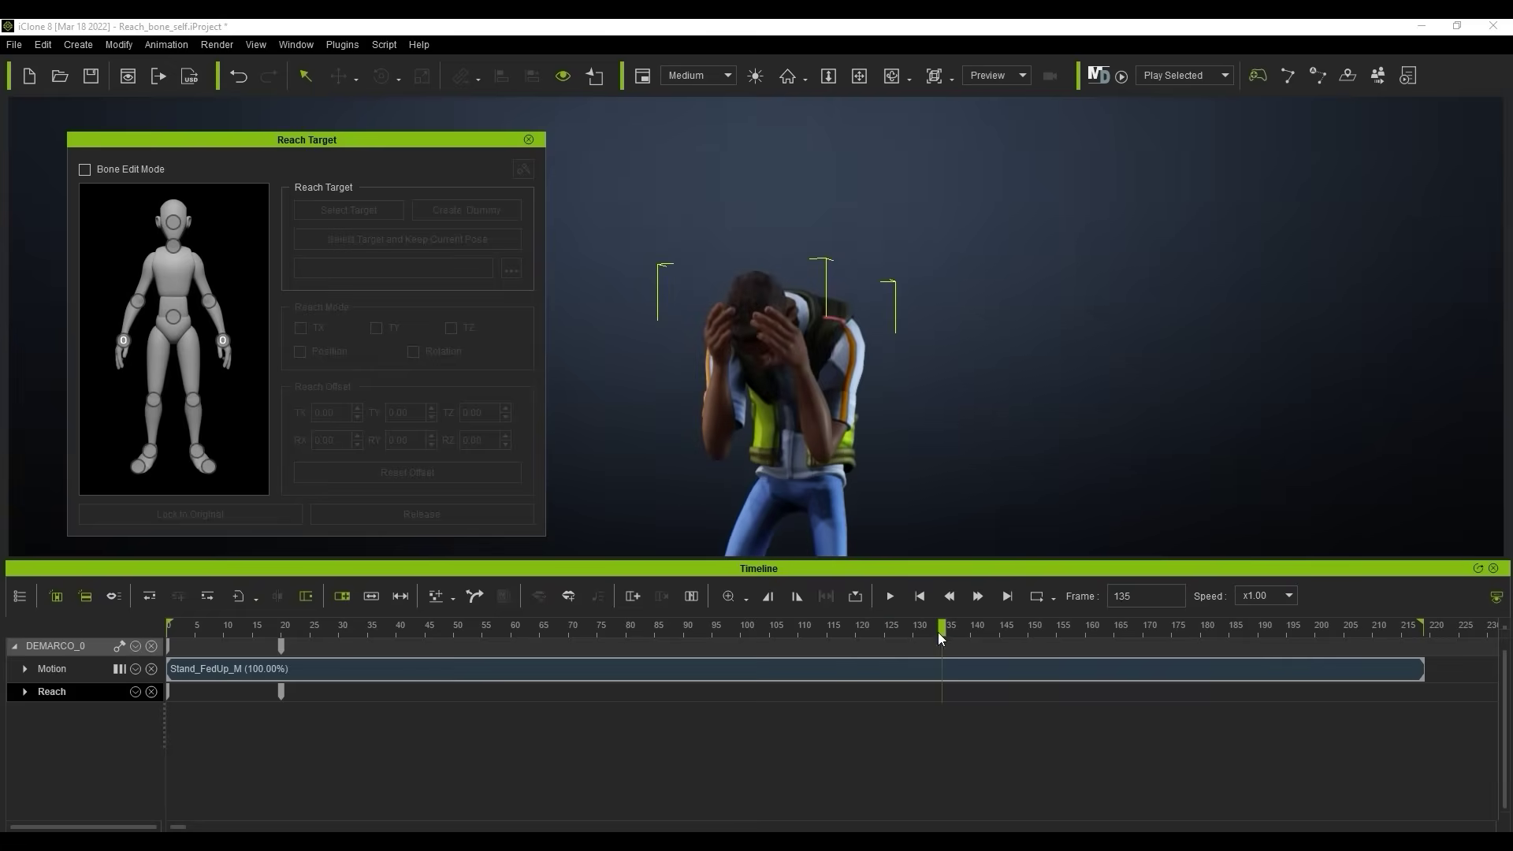
Step: Release the right and left hands from the head at frame 135
left_click(222, 340)
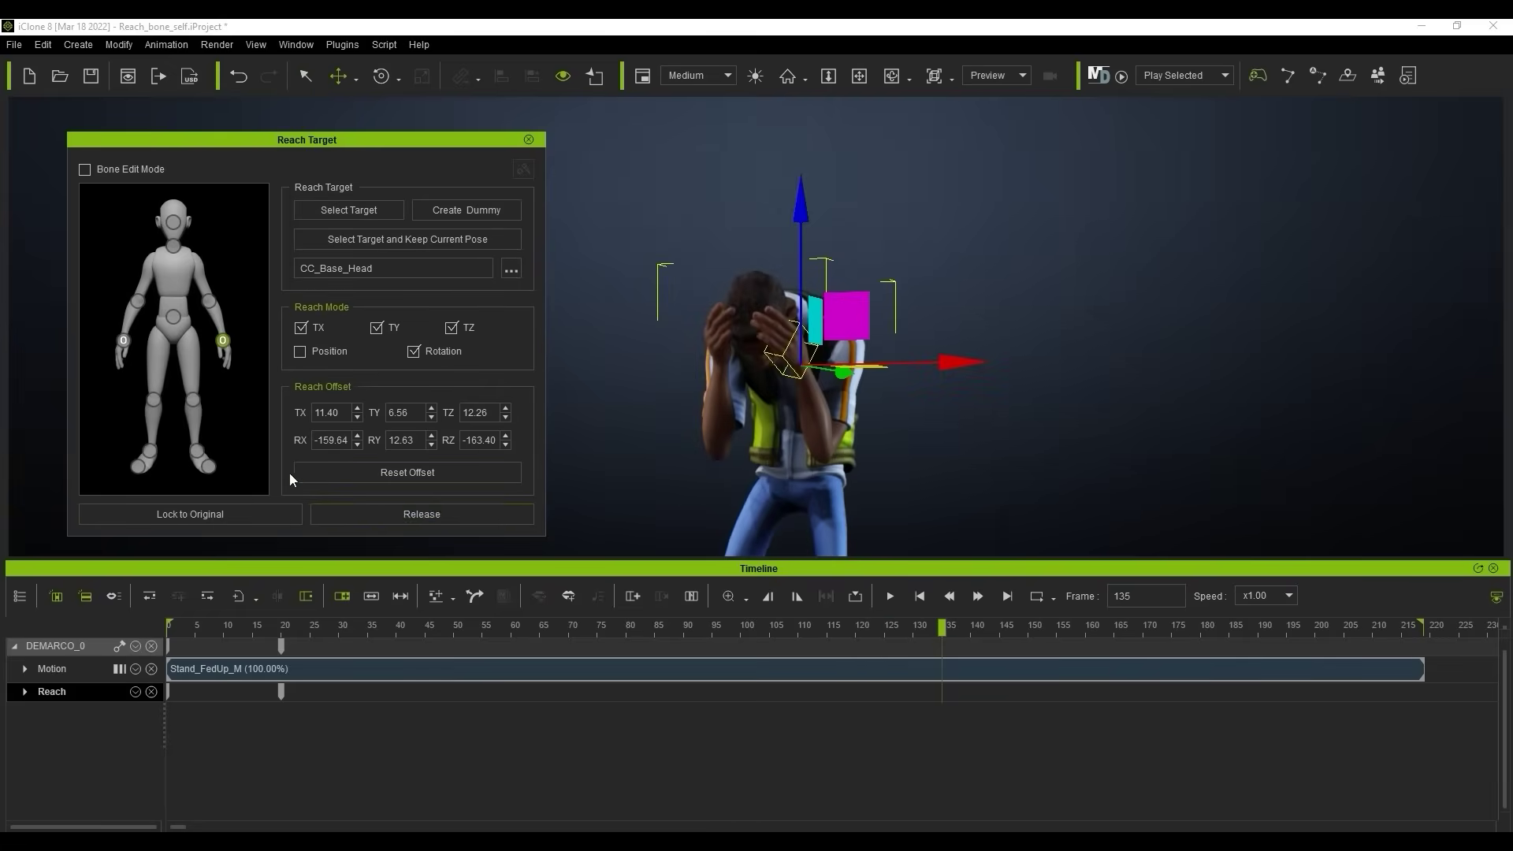
left_click(463, 518)
left_click(123, 341)
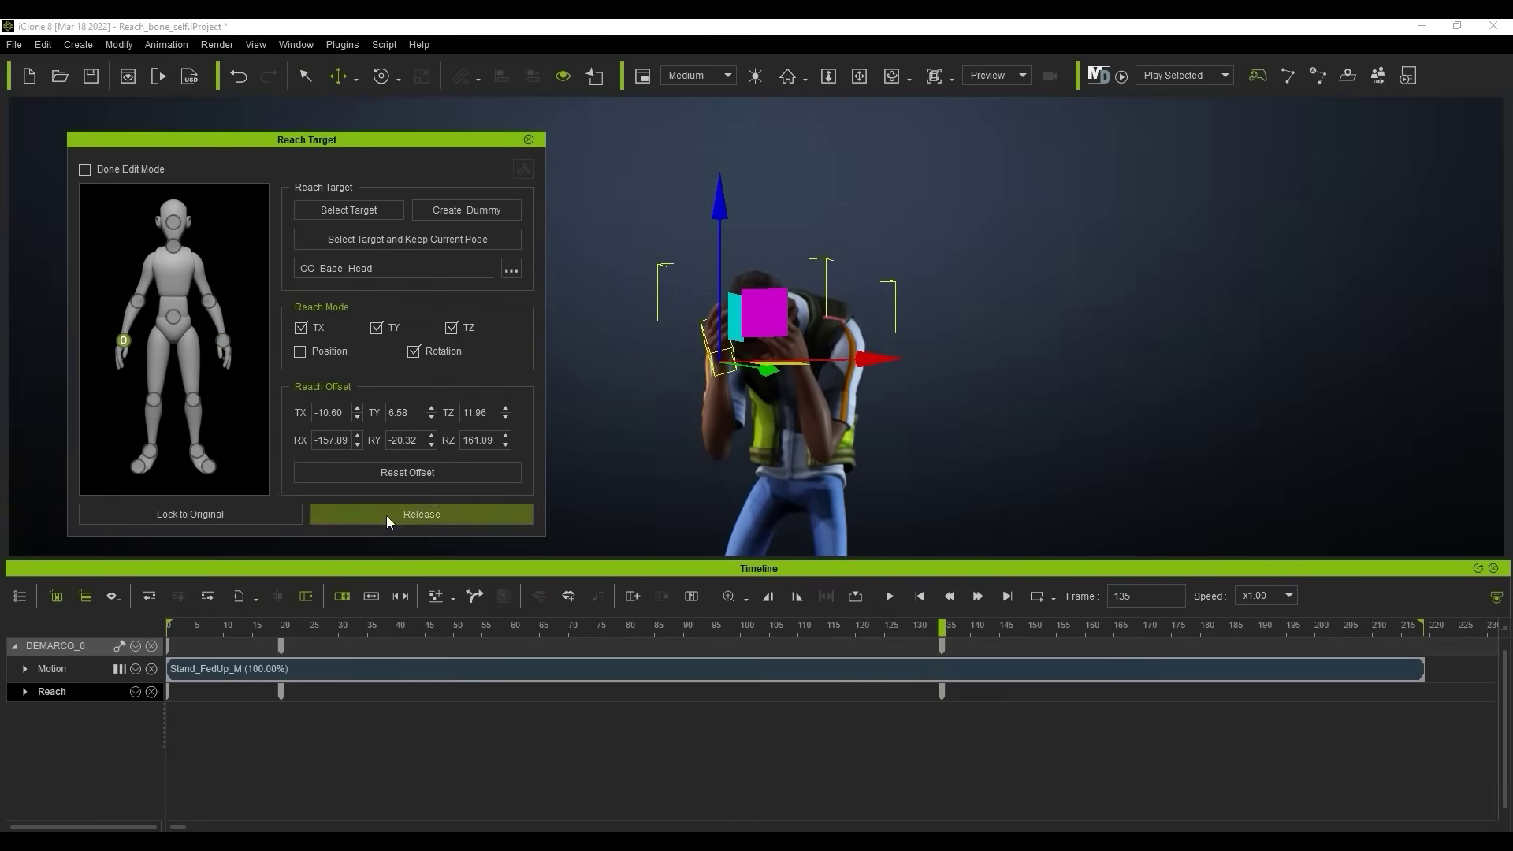
left_click(467, 521)
Step: Close the Reach Target panel and scrub through the animation to check the release
left_click_drag(946, 631, 662, 623)
left_click(529, 139)
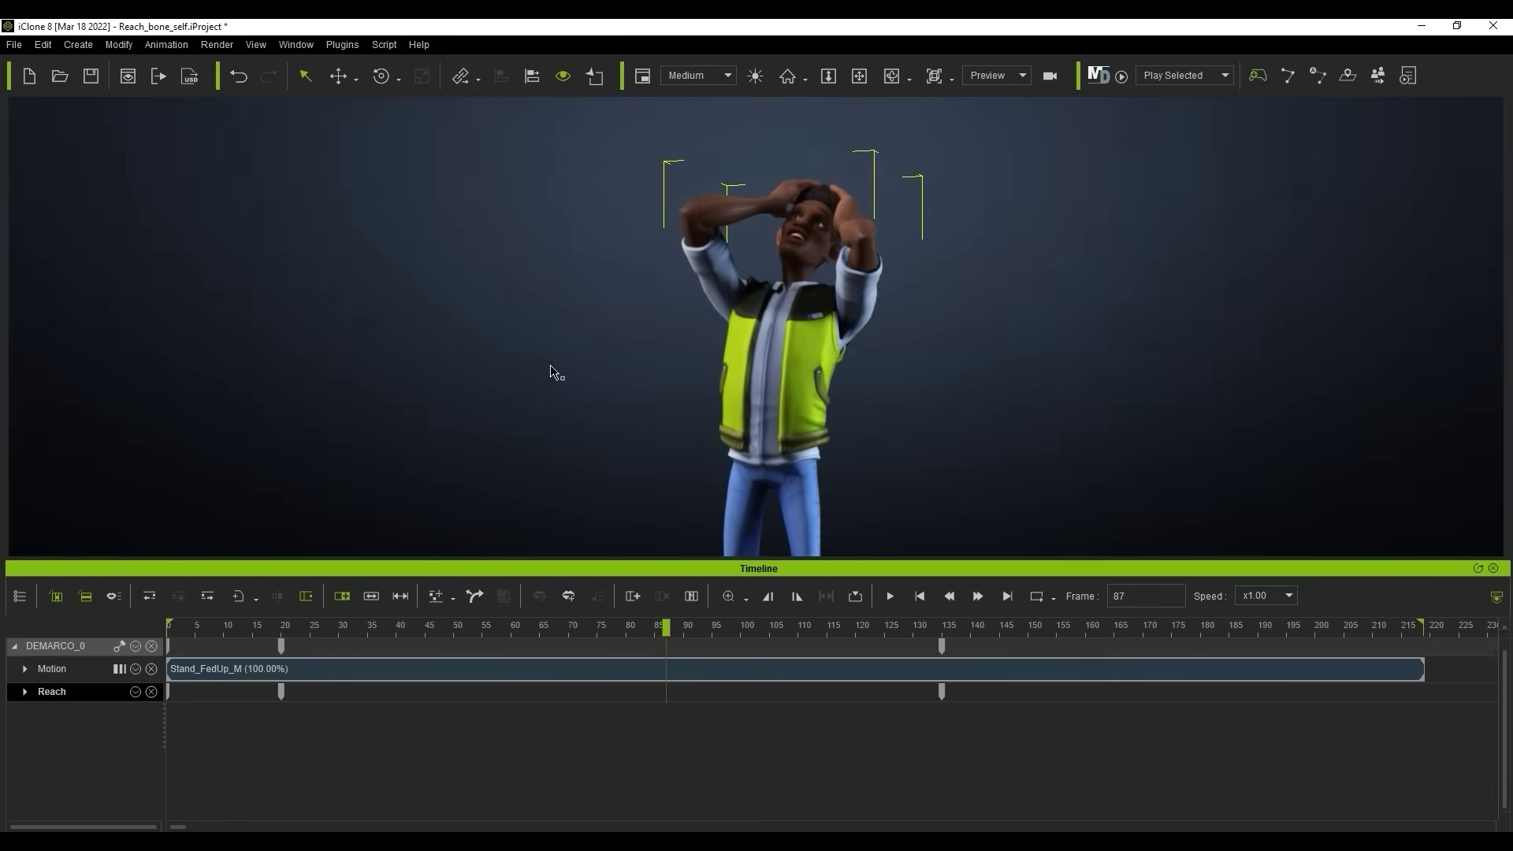
left_click(274, 624)
mouse_move(272, 619)
left_mouse_down()
mouse_move(1046, 673)
mouse_move(275, 635)
left_mouse_up()
Step: Expand the Reach track and stretch the right hand's release transition to about frame 164
left_click(64, 692)
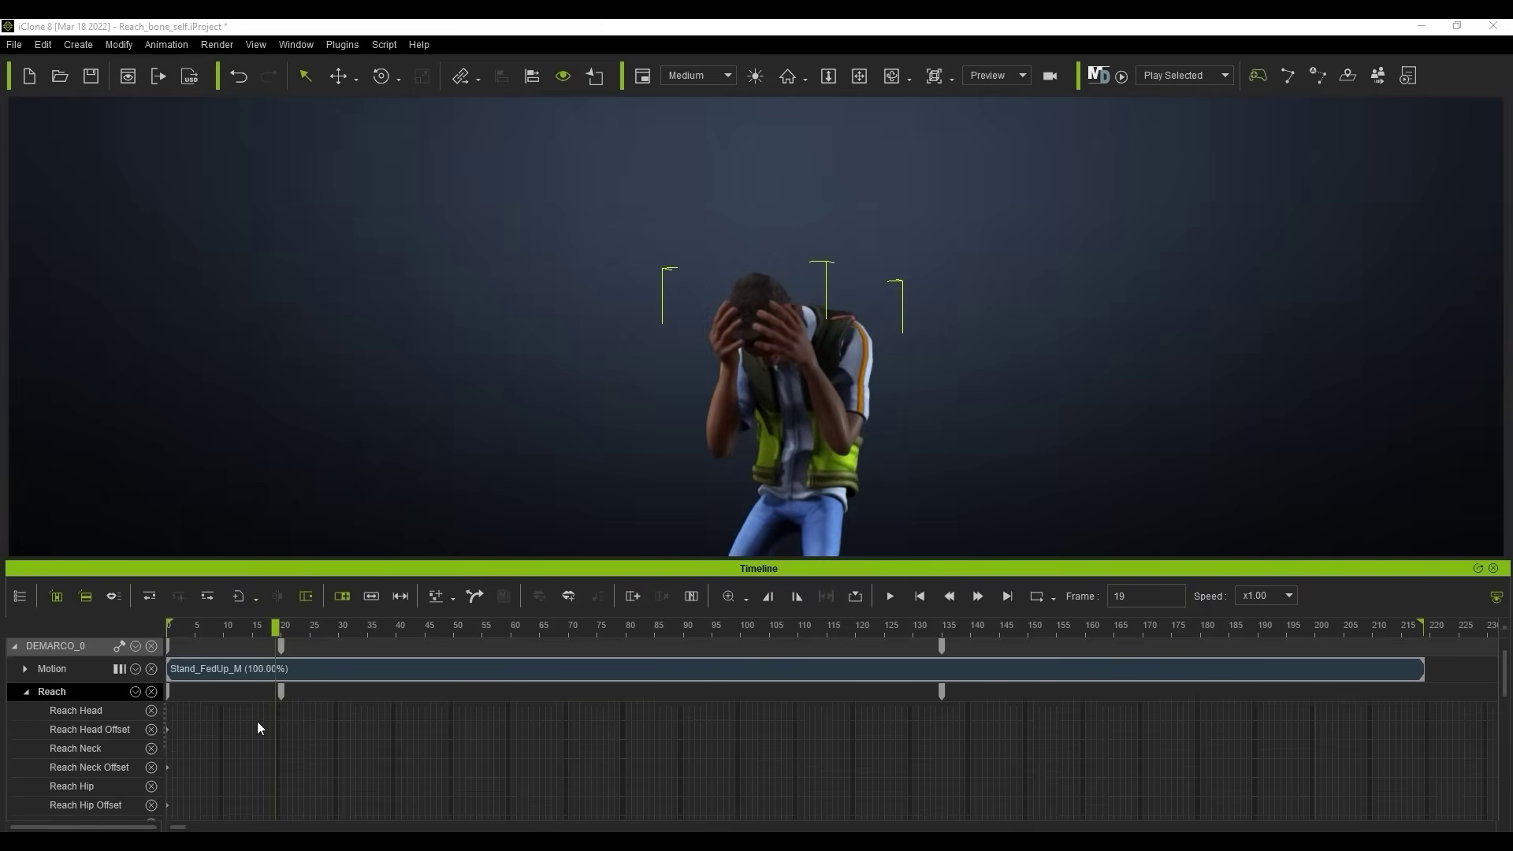
scroll(425, 737, "down", 5)
left_click(944, 682)
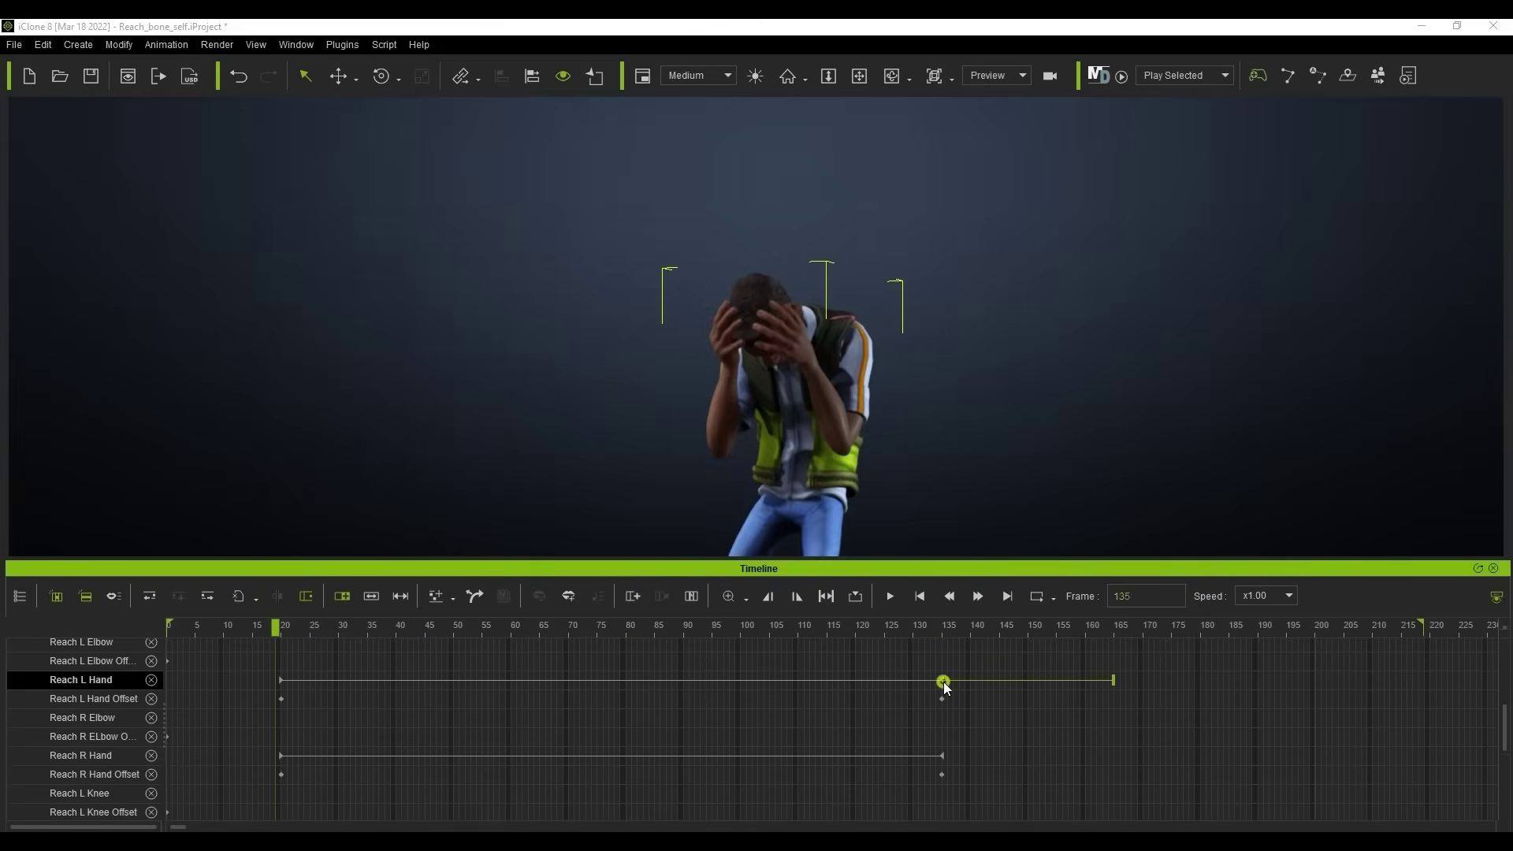
left_click_drag(943, 756, 1112, 755)
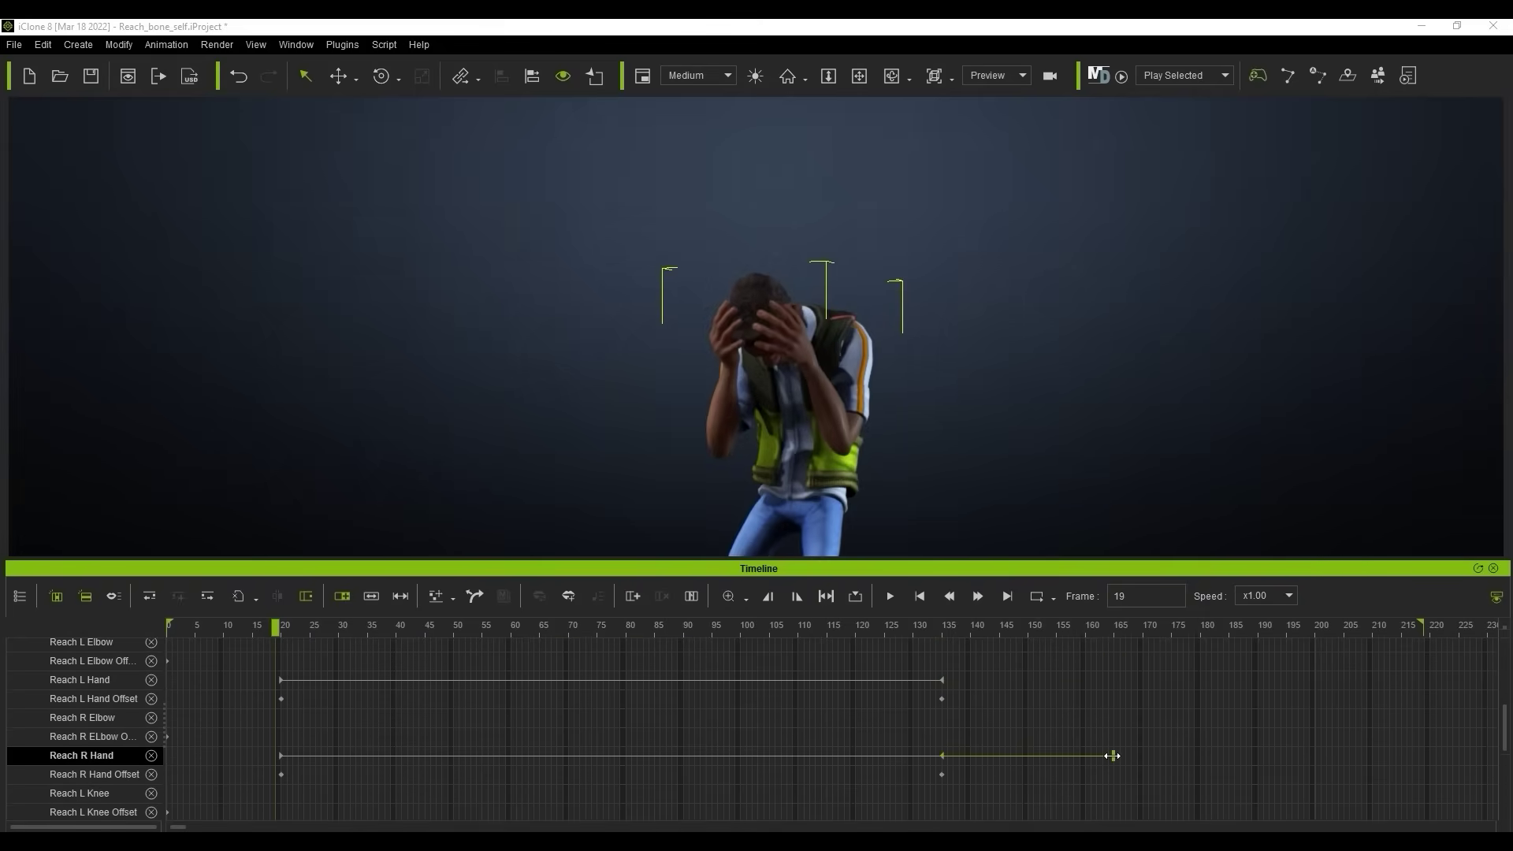
Step: Shift the right hand's release key earlier, check the pose near frame 130, and play back
left_click_drag(888, 638, 924, 681)
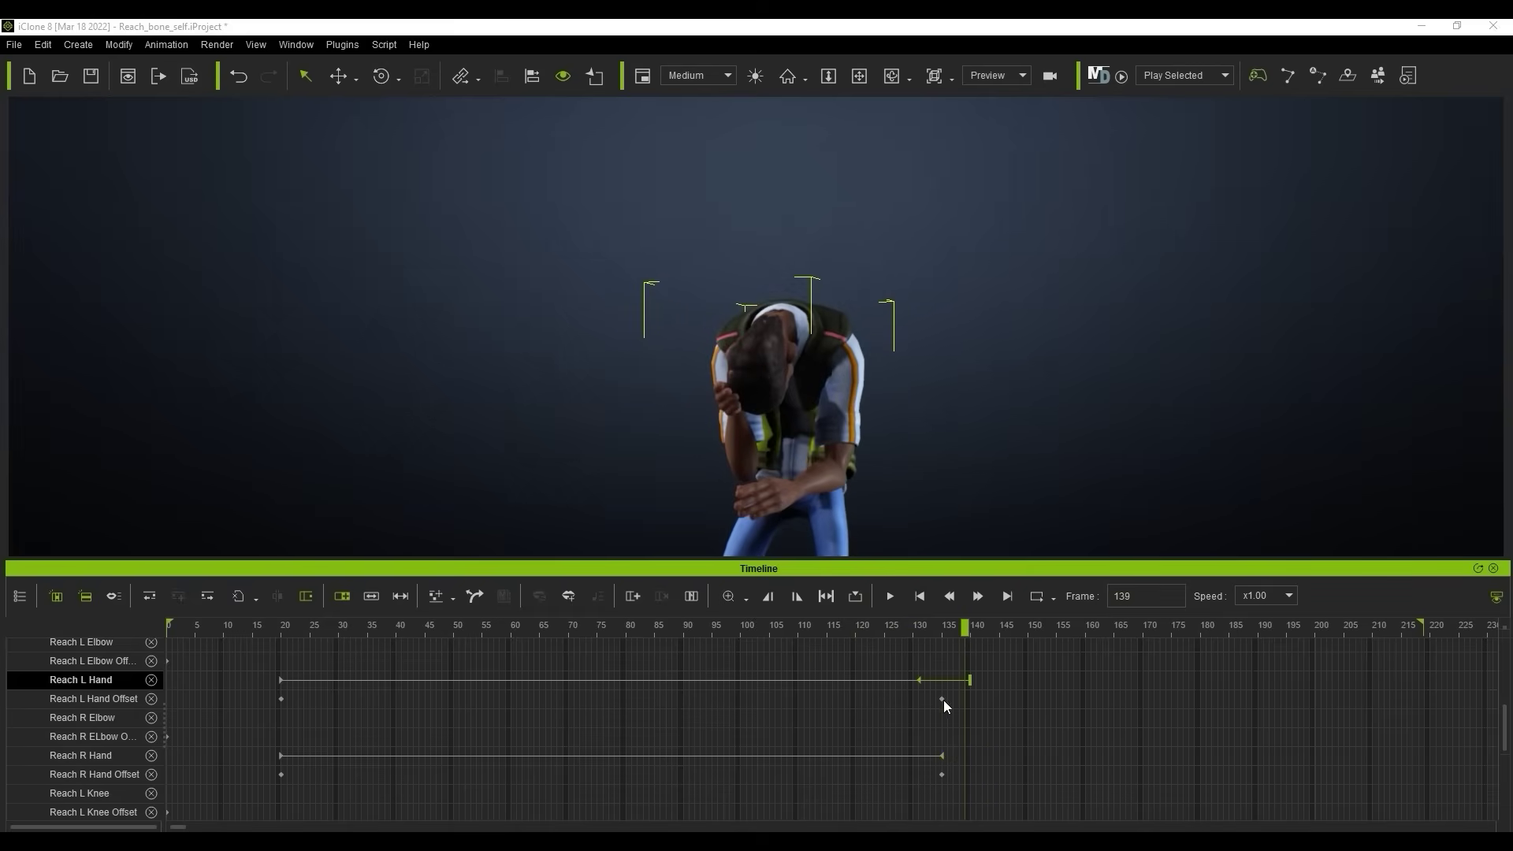
left_click_drag(942, 755, 924, 755)
left_click_drag(906, 625, 808, 629)
left_click(891, 595)
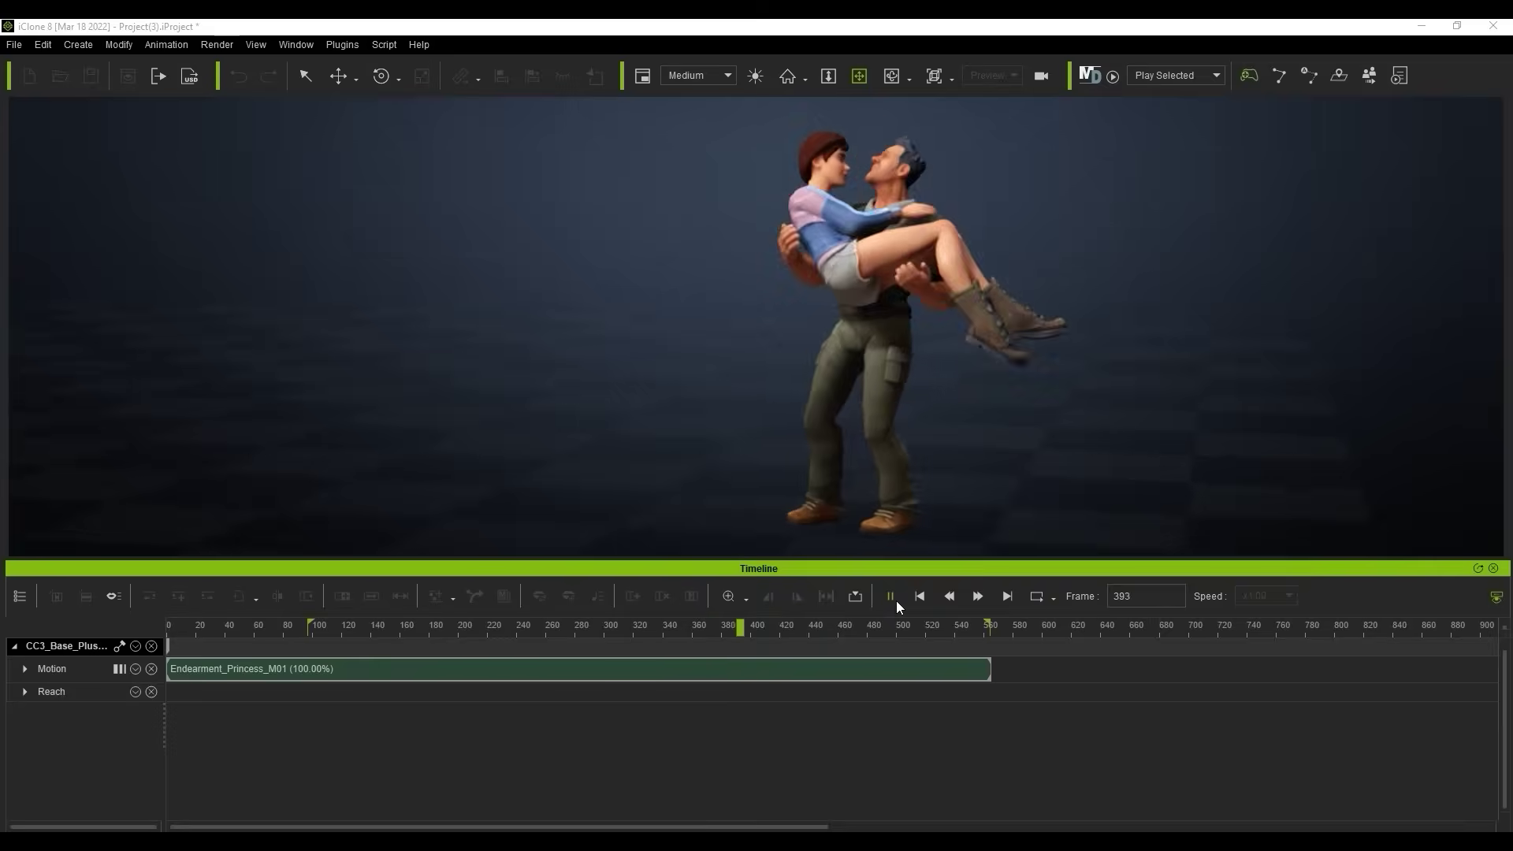
Step: Pause the couple's animation and scrub to frame 144, where she sits on his lap
left_click(890, 596)
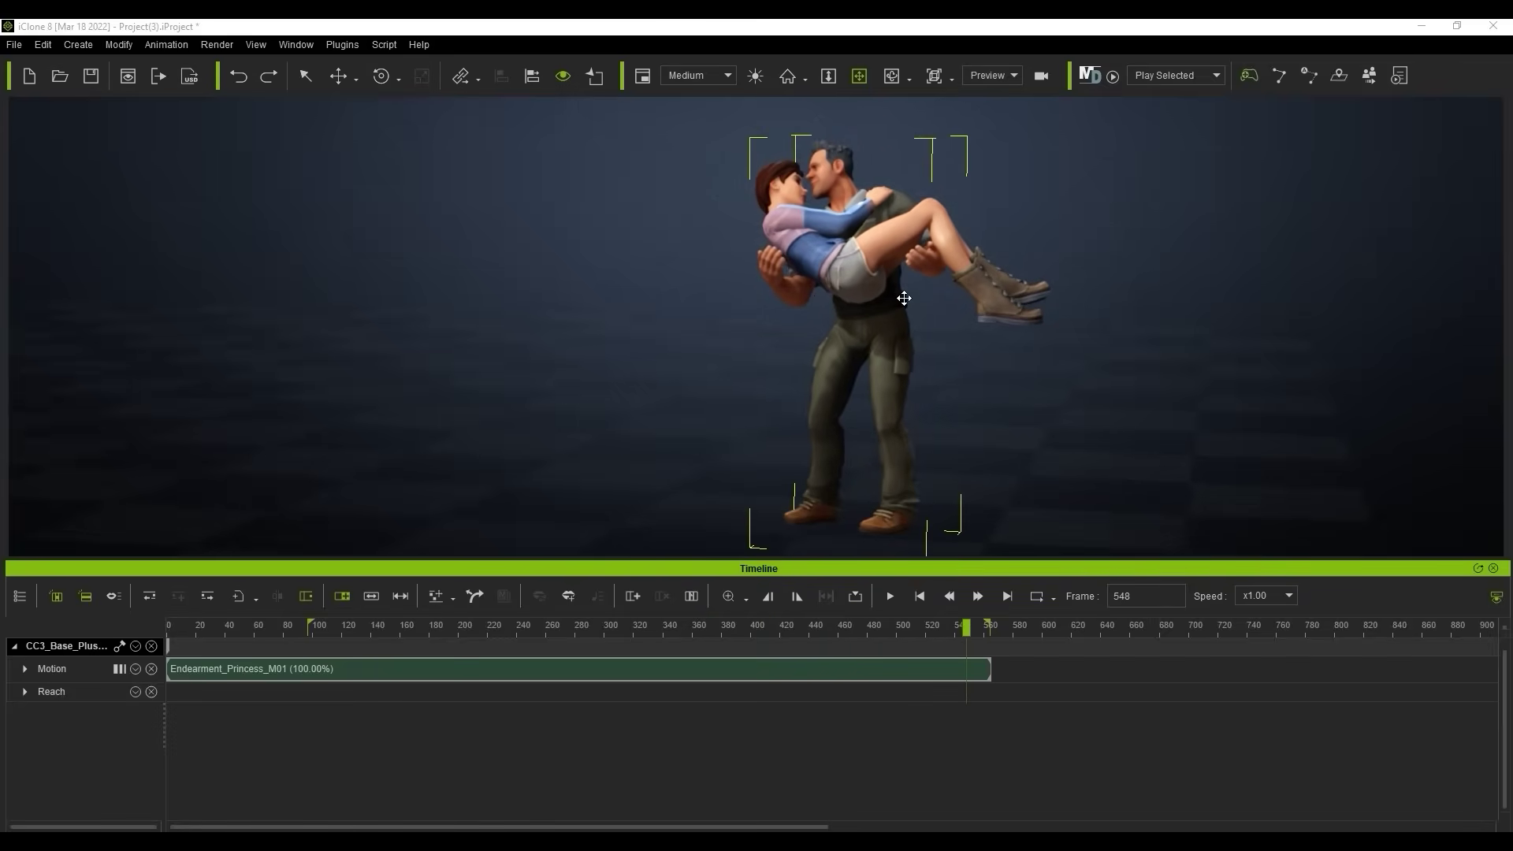
left_click_drag(322, 631, 377, 626)
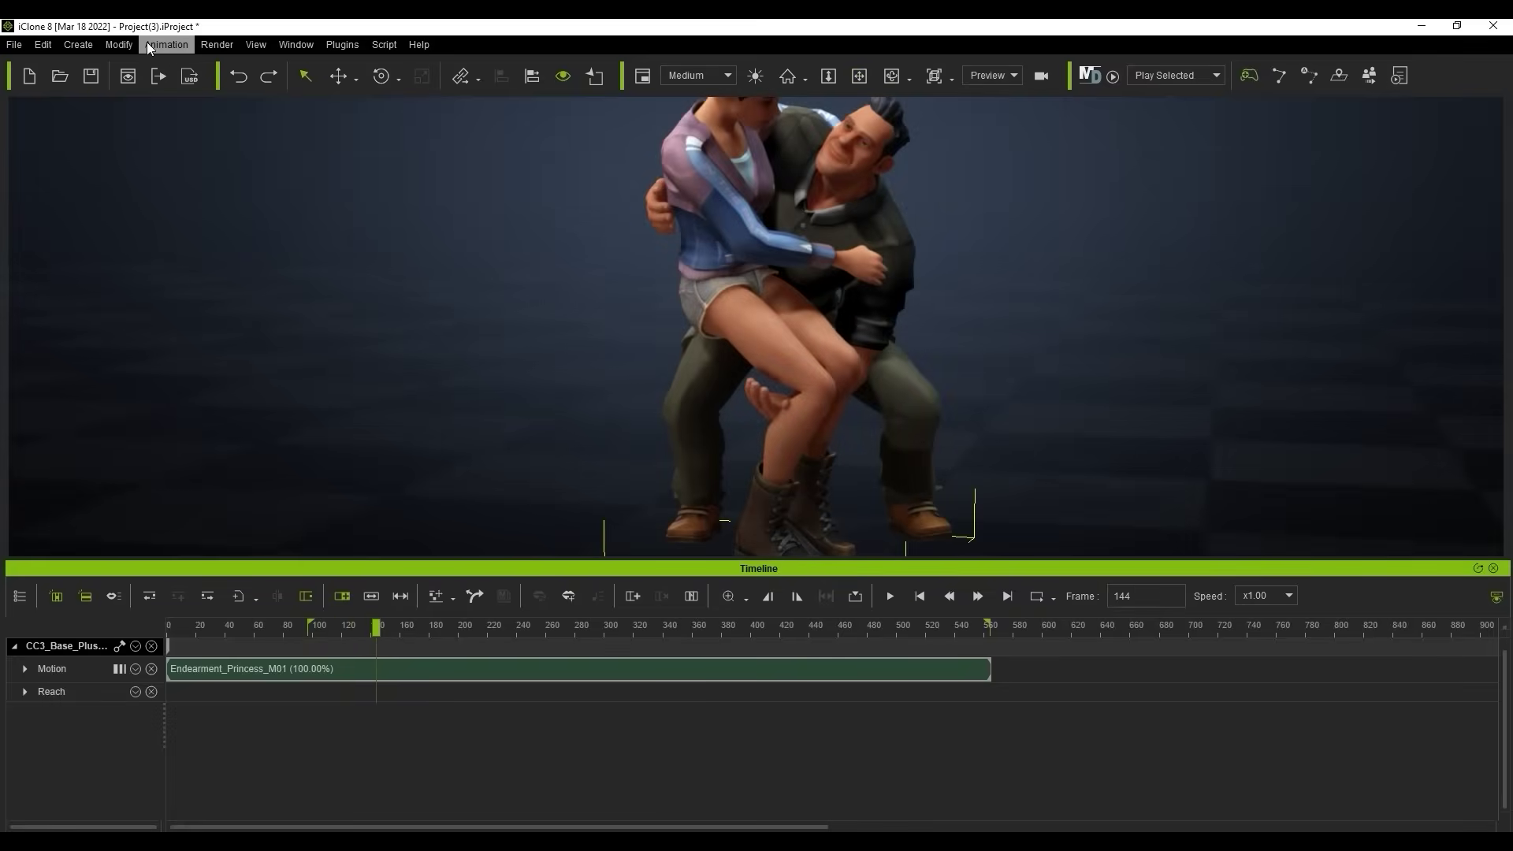
left_click(166, 44)
Step: Reach-lock the left hand to the partner's CC_Base_Spine02 bone, keeping the current pose
left_click(262, 194)
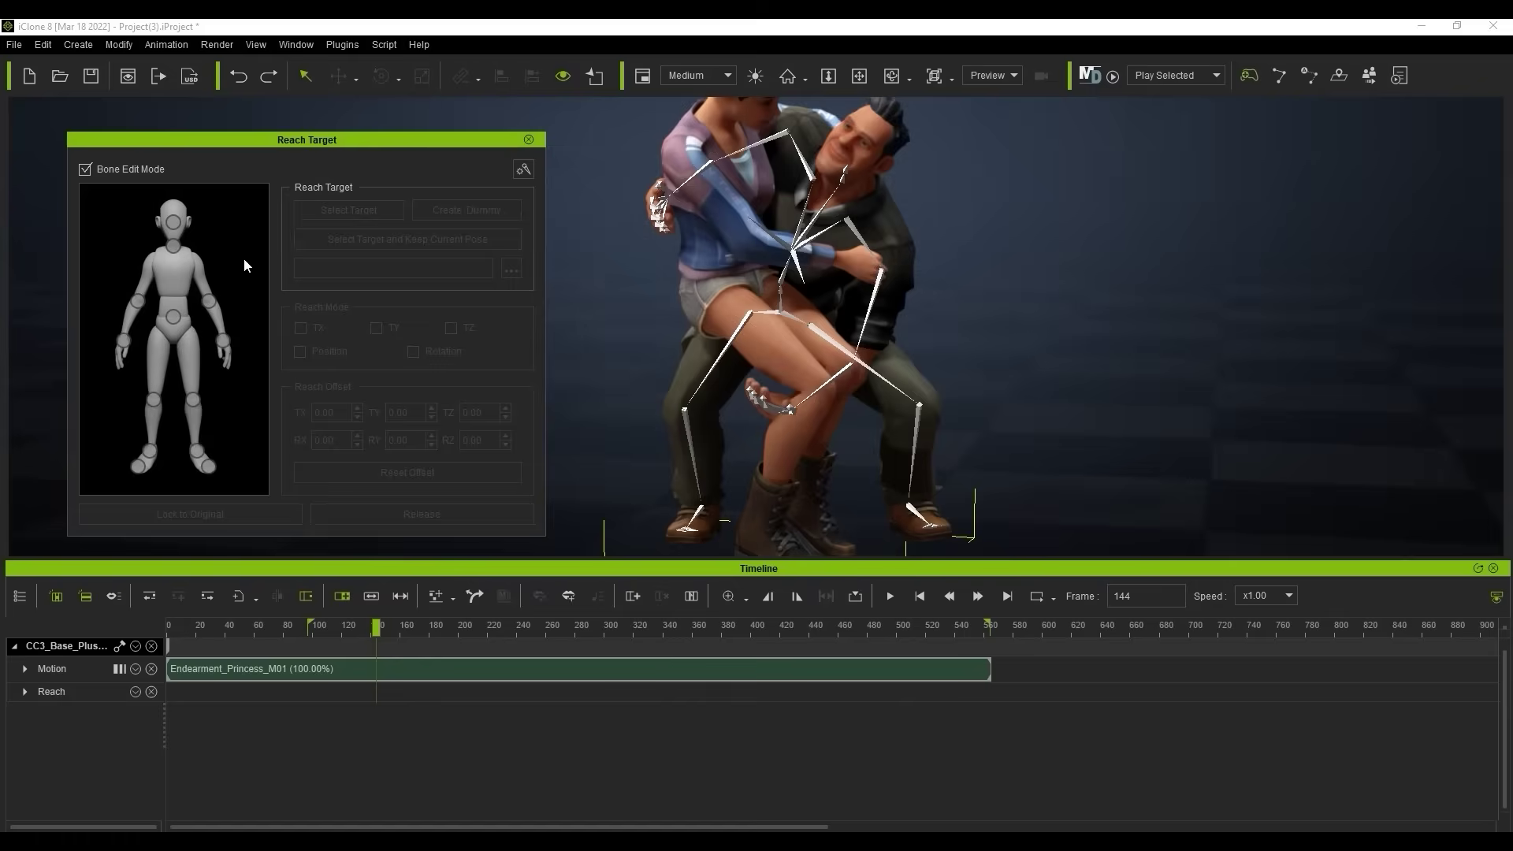
left_click(124, 340)
left_click(514, 239)
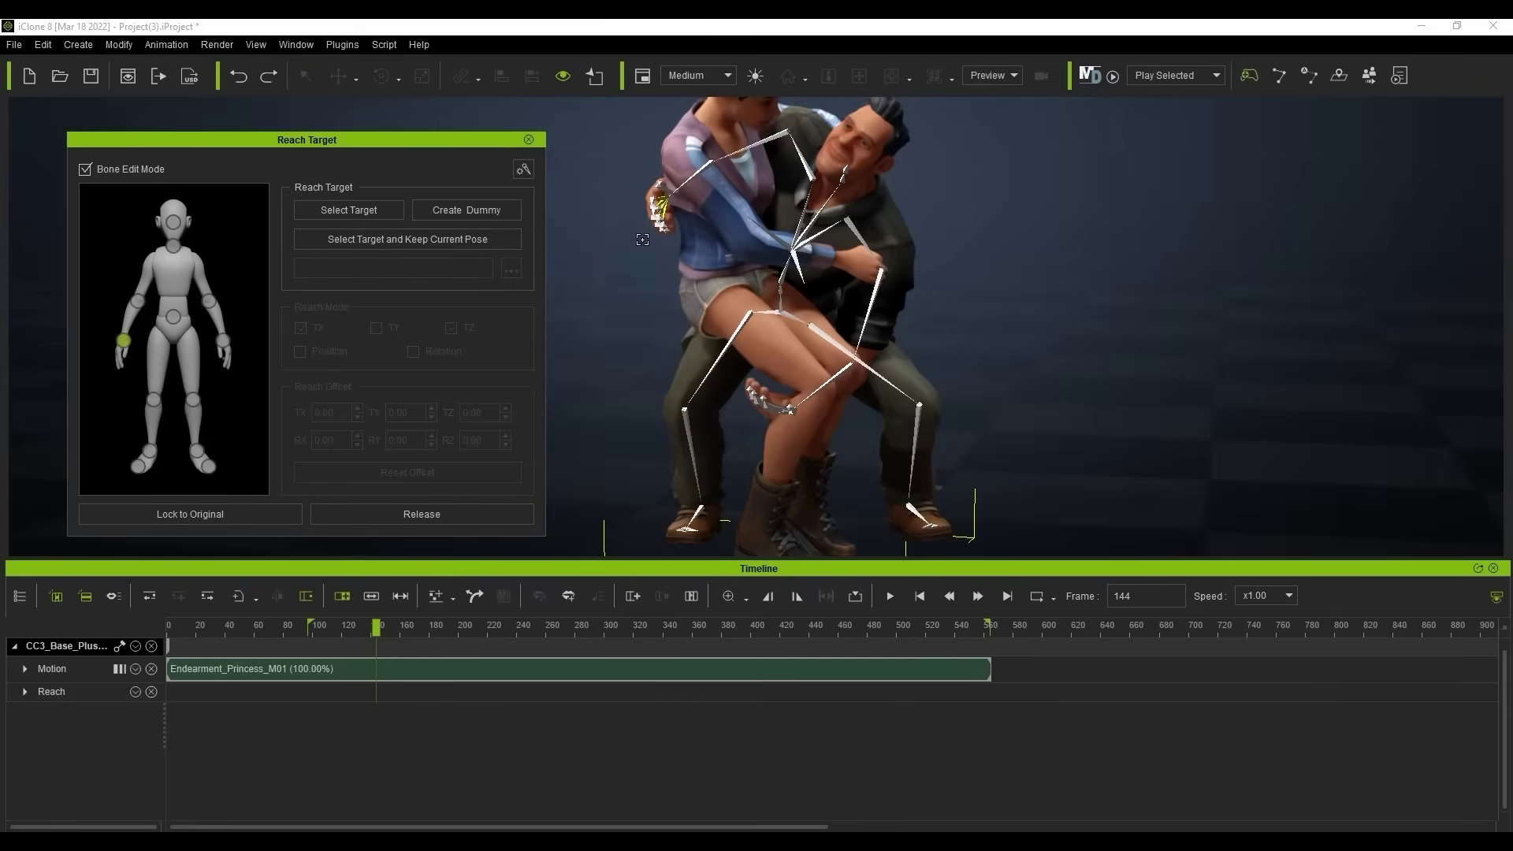
left_click(701, 223)
left_click(512, 270)
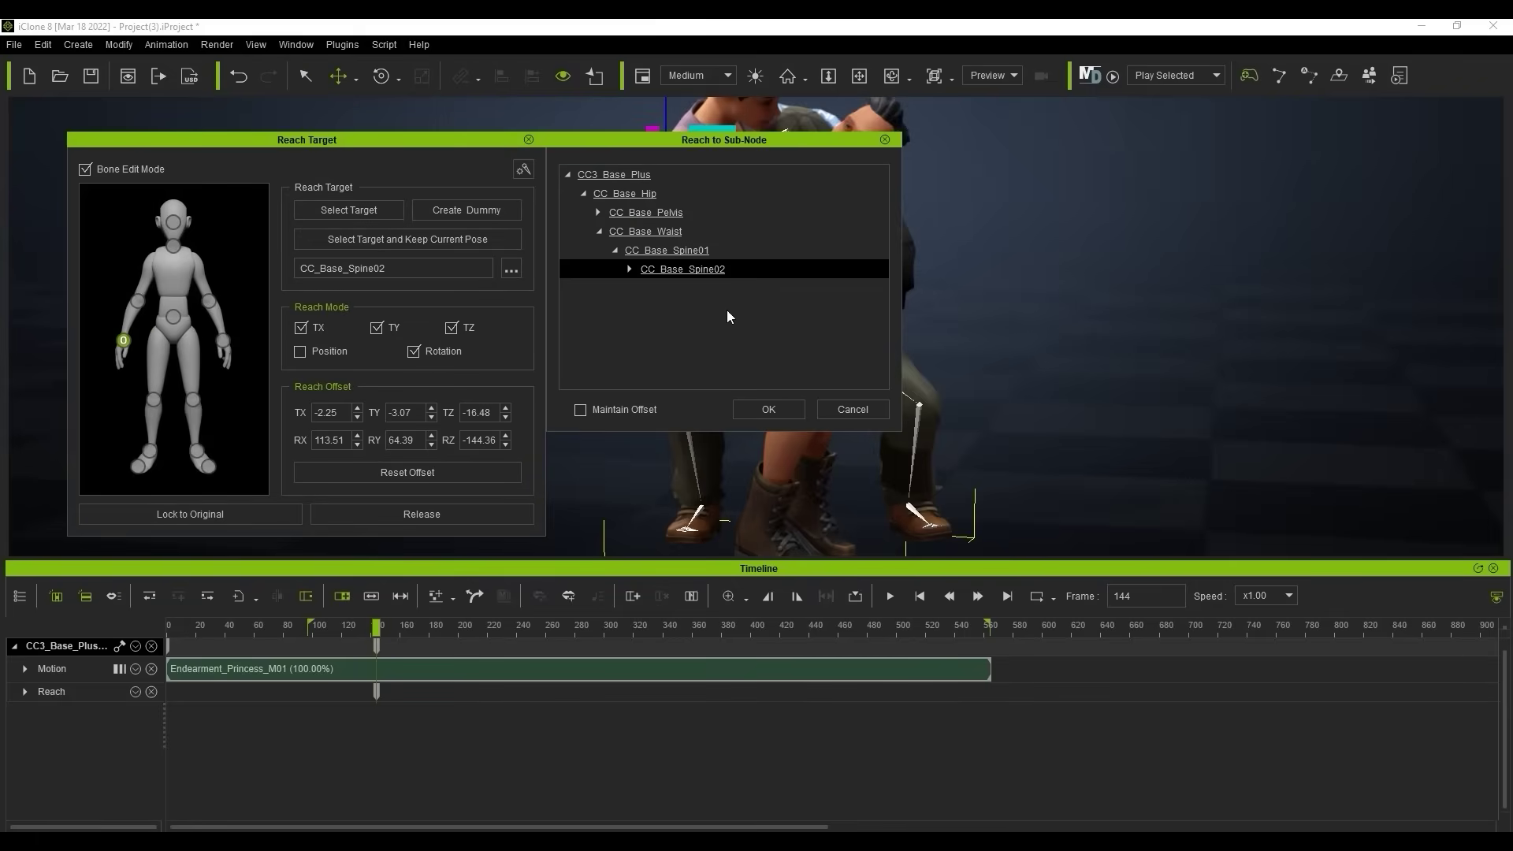
left_click(769, 409)
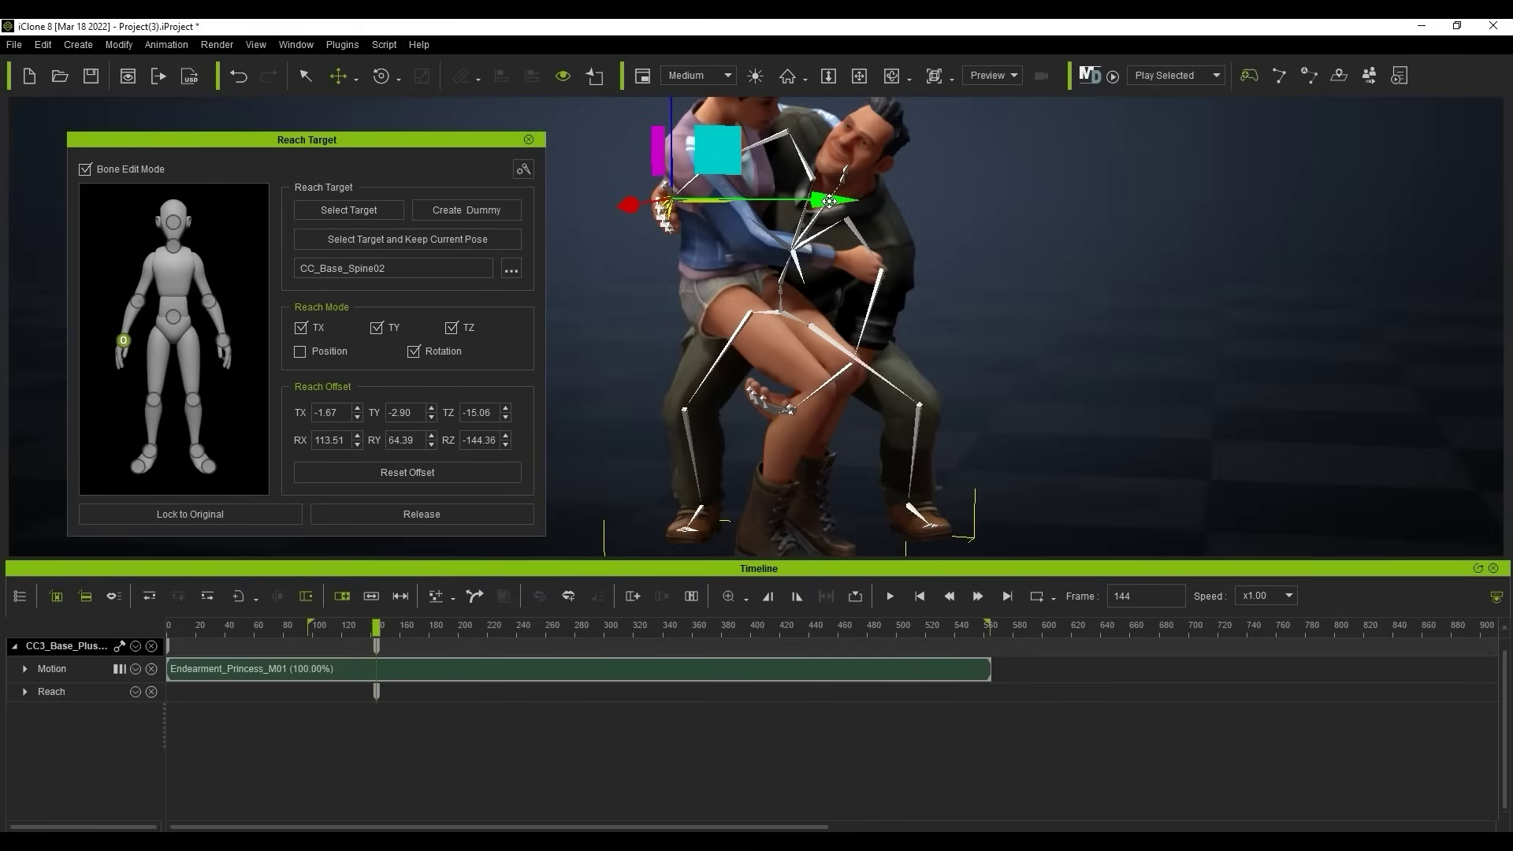
Step: Lock the right hand to the CC_Base_R_Thigh bone, raise its target slightly, and preview around frame 151
left_click(226, 340)
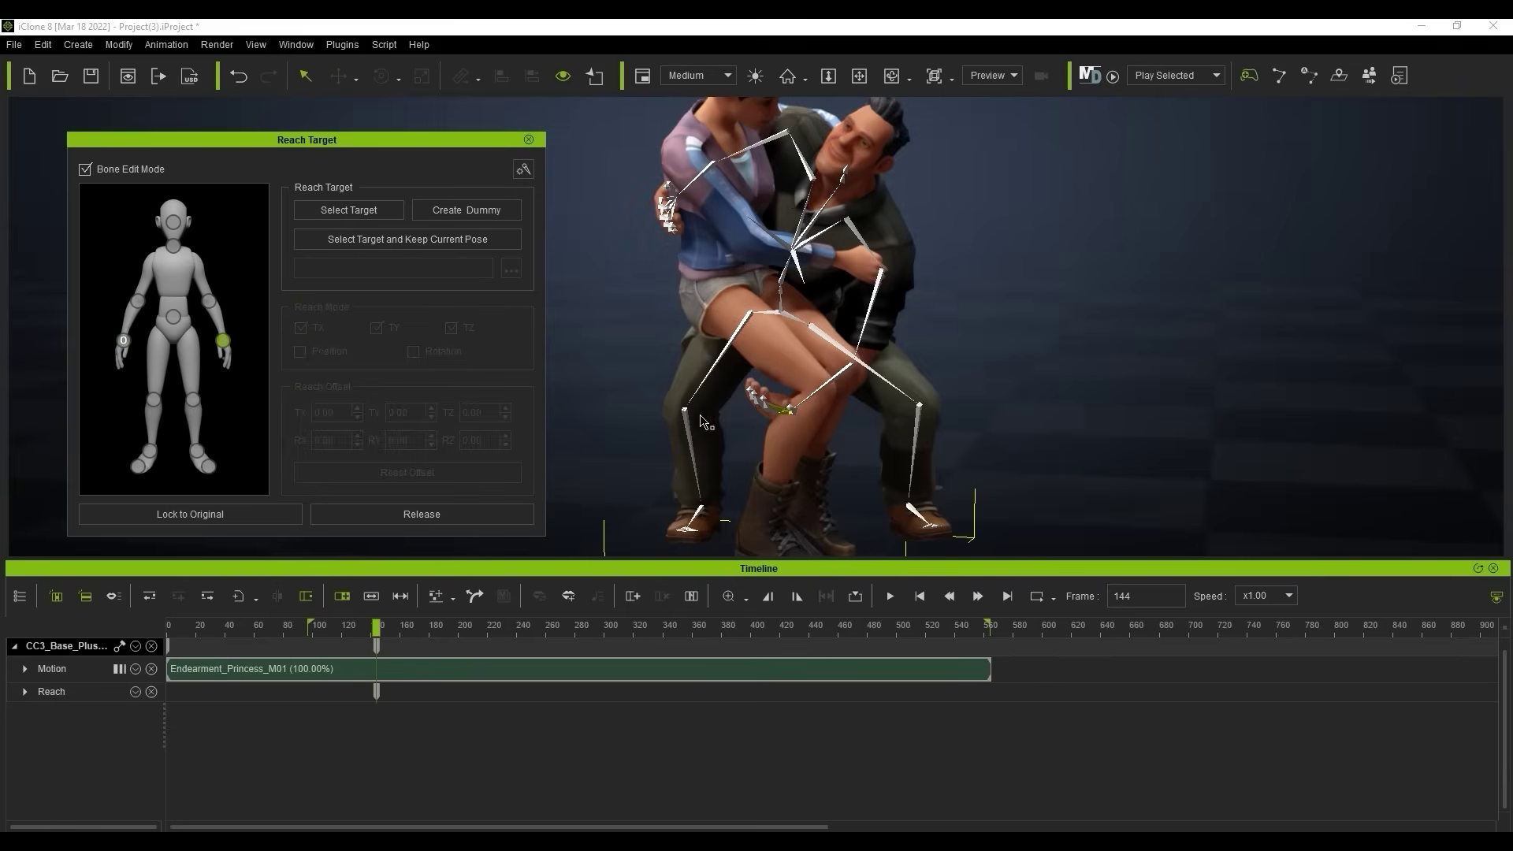
left_click(408, 238)
left_click(782, 354)
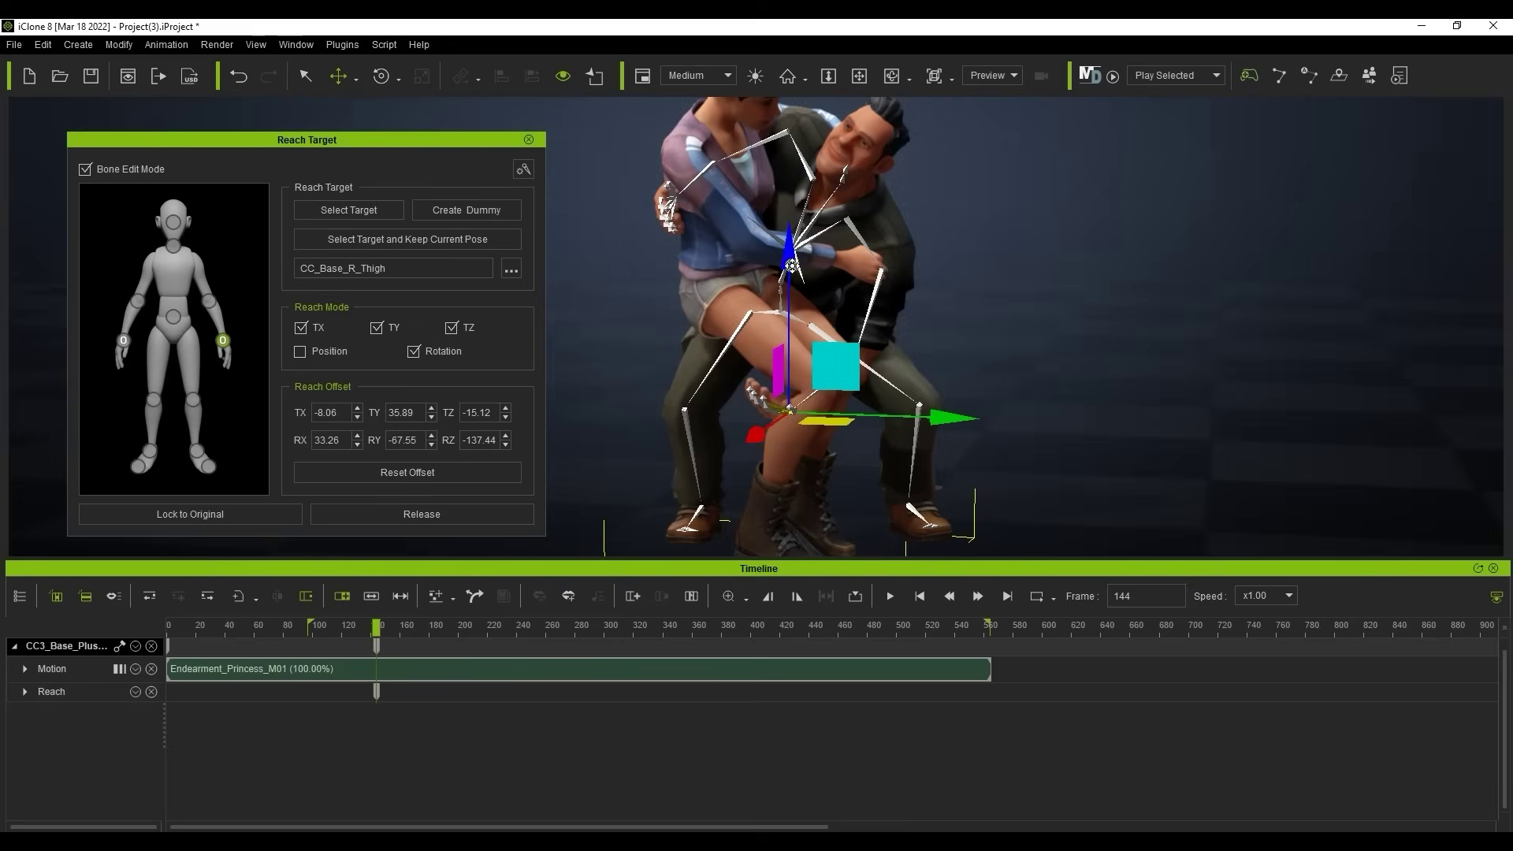
left_click_drag(791, 266, 795, 247)
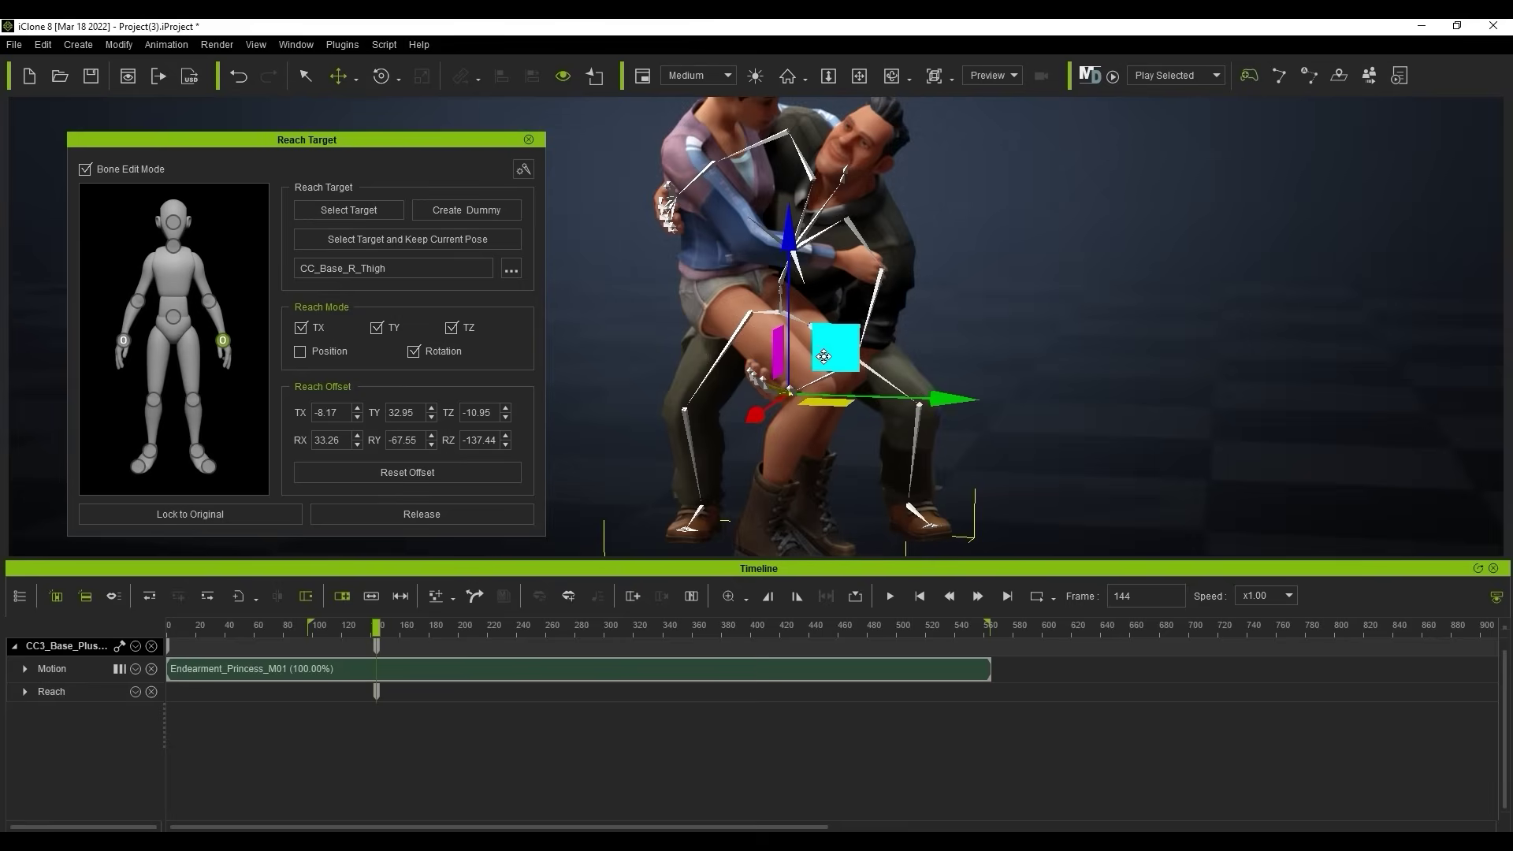
left_click(599, 371)
left_click_drag(376, 625, 386, 625)
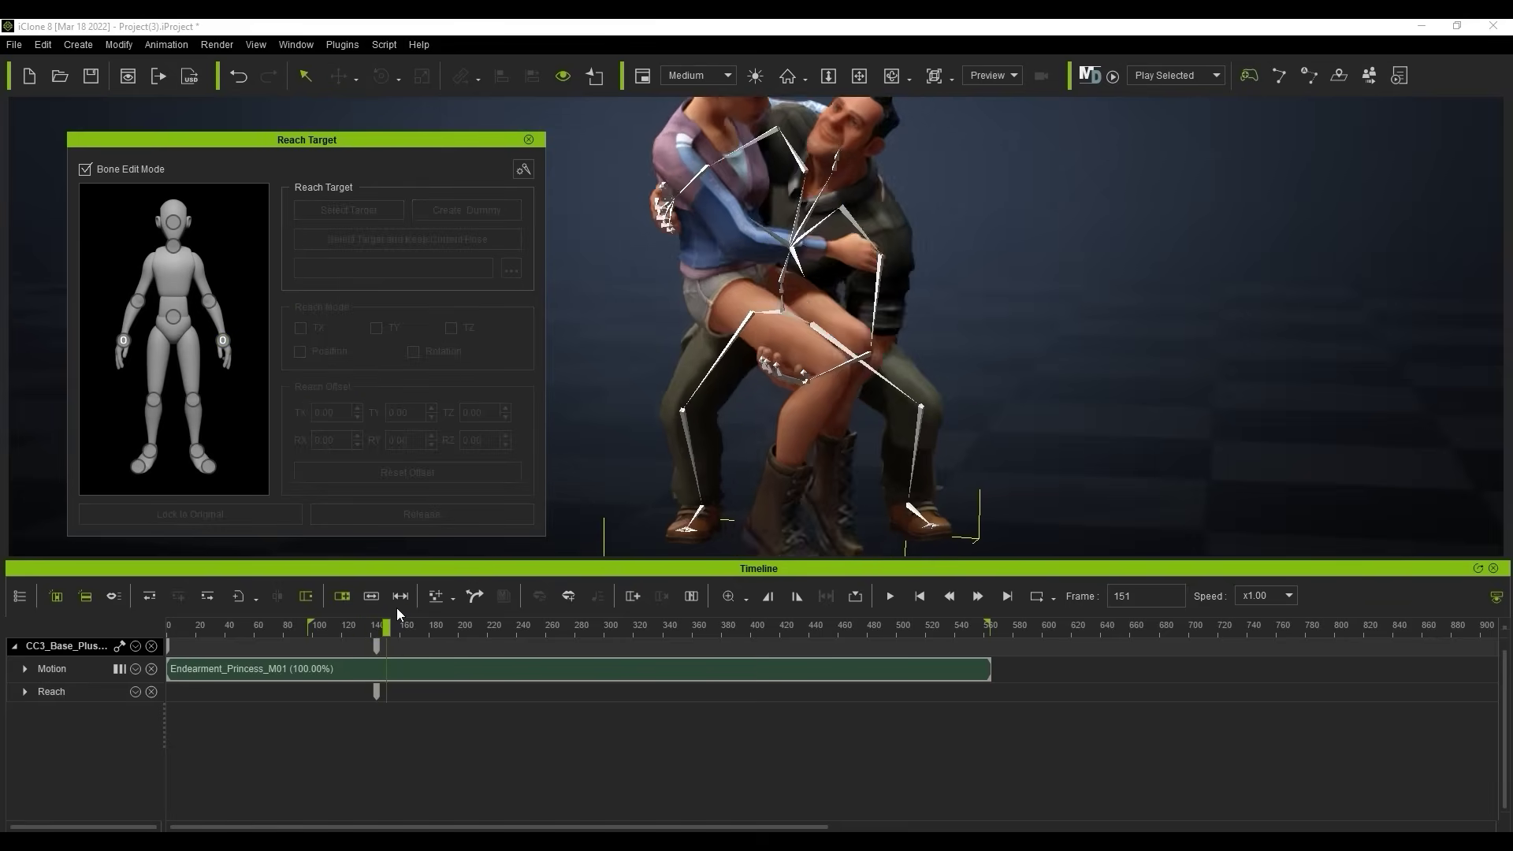
left_click(429, 626)
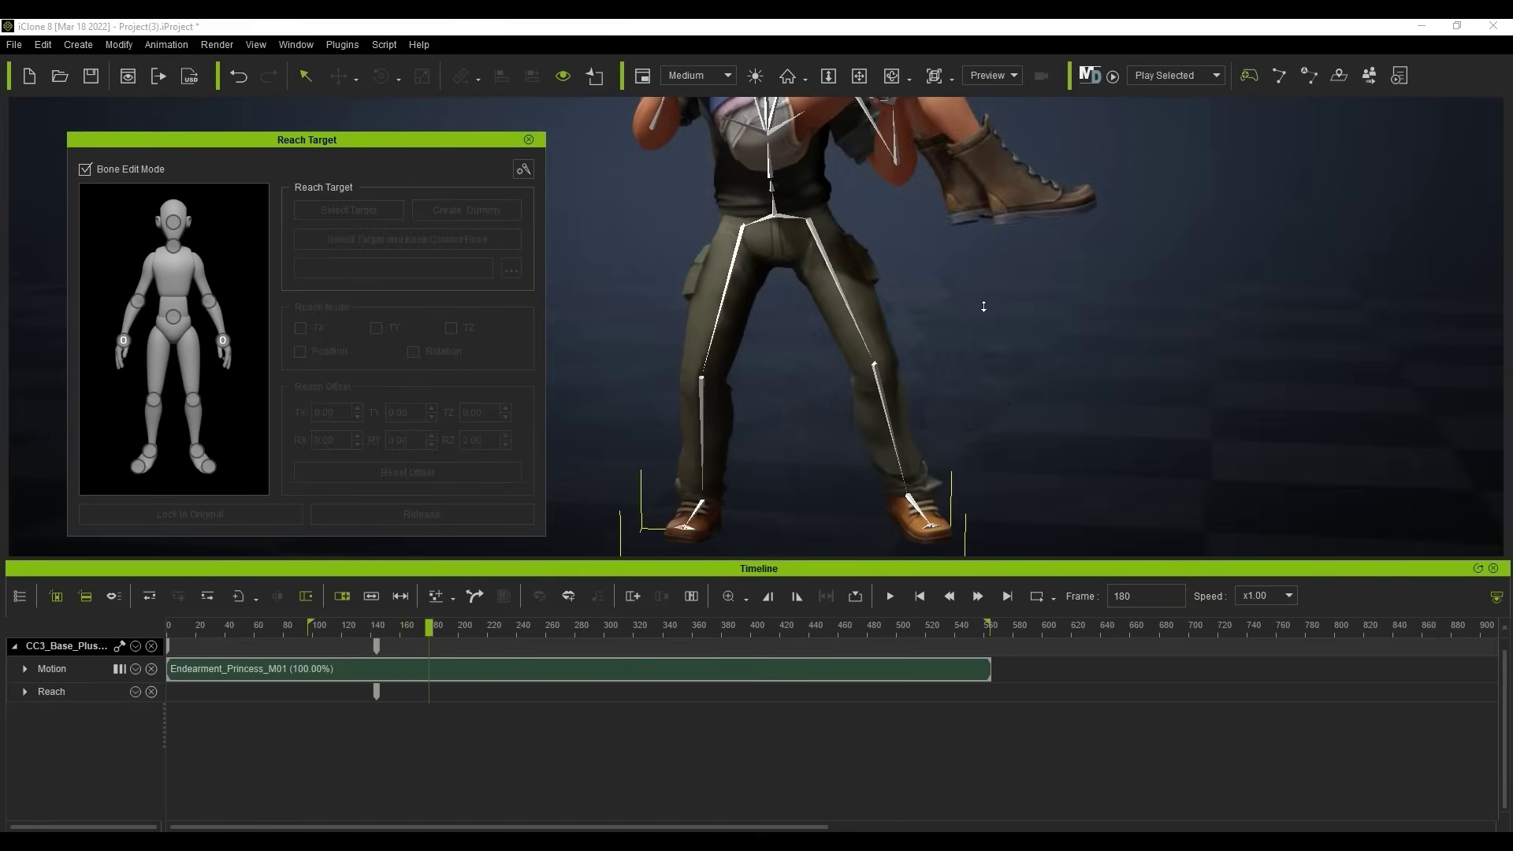
scroll(983, 306, "down", 5)
left_click_drag(426, 628, 836, 637)
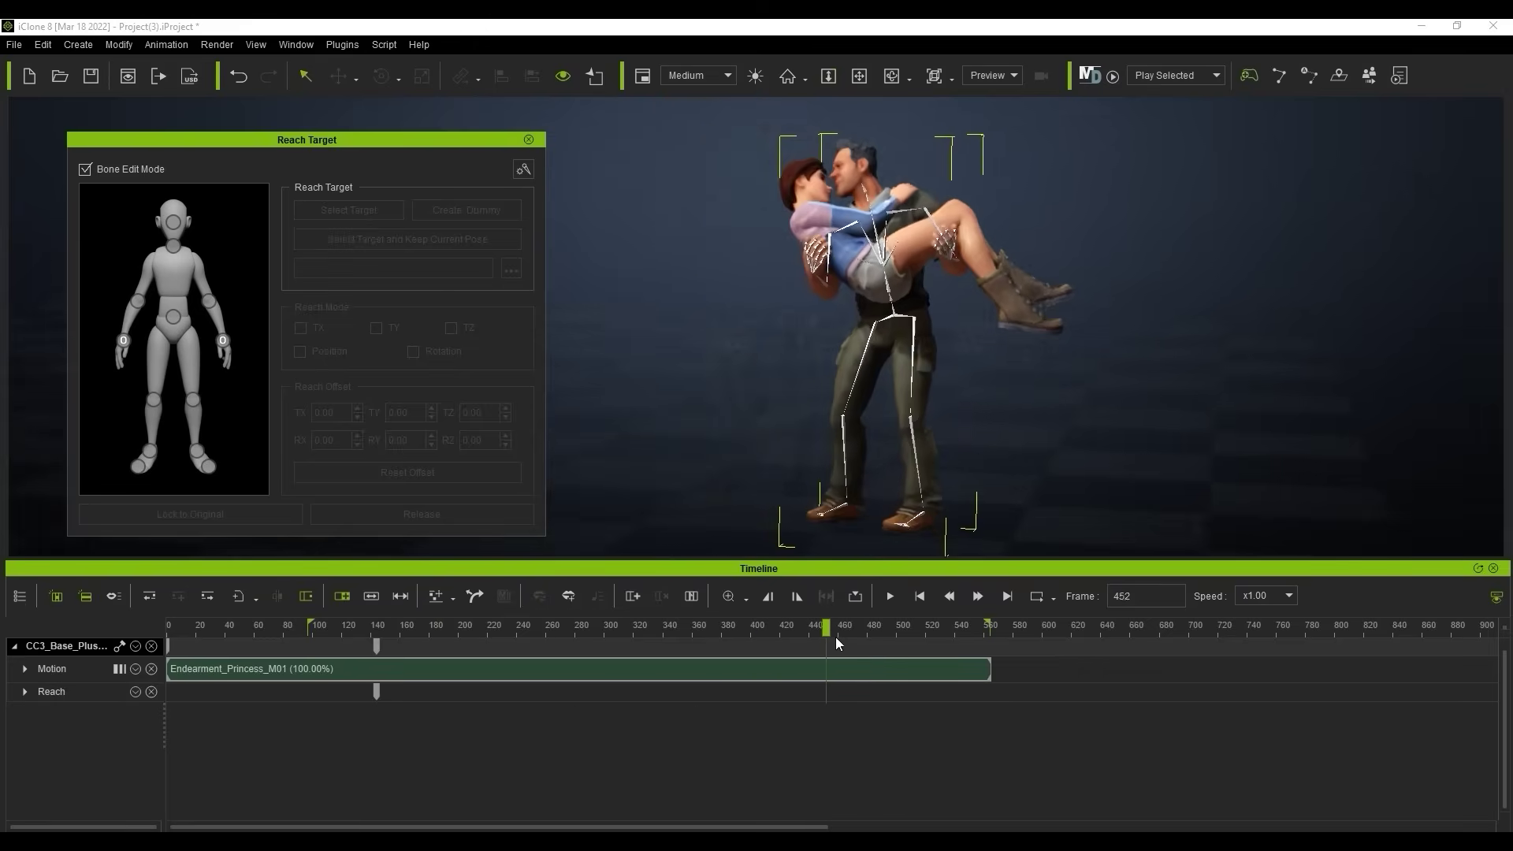